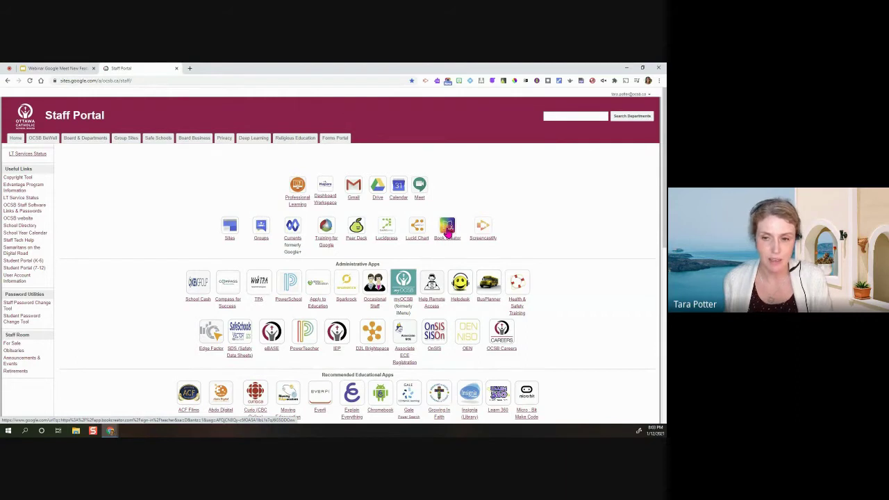
Launch Book Creator from the Staff Portal's app grid in Google Sites.
{"action": "left_click", "coordinate": [448, 232]}
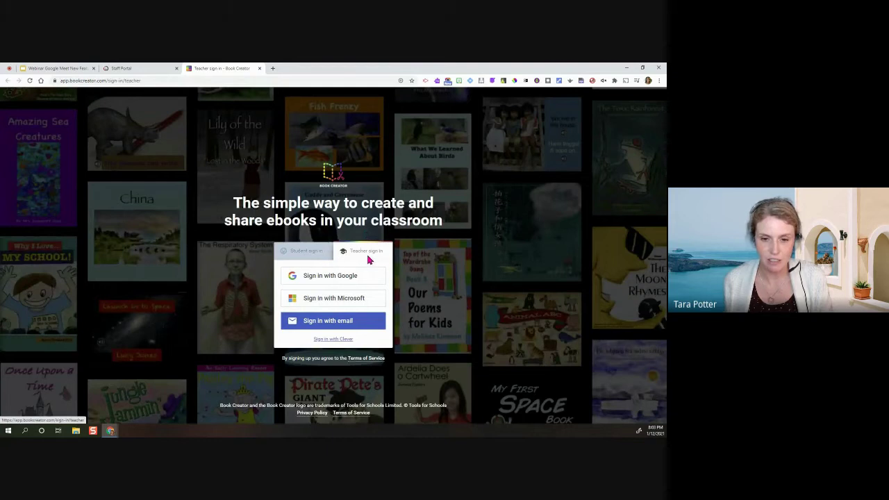
Sign in as a teacher through Google using the teacher's account to reach My Books.
{"action": "left_click", "coordinate": [303, 260]}
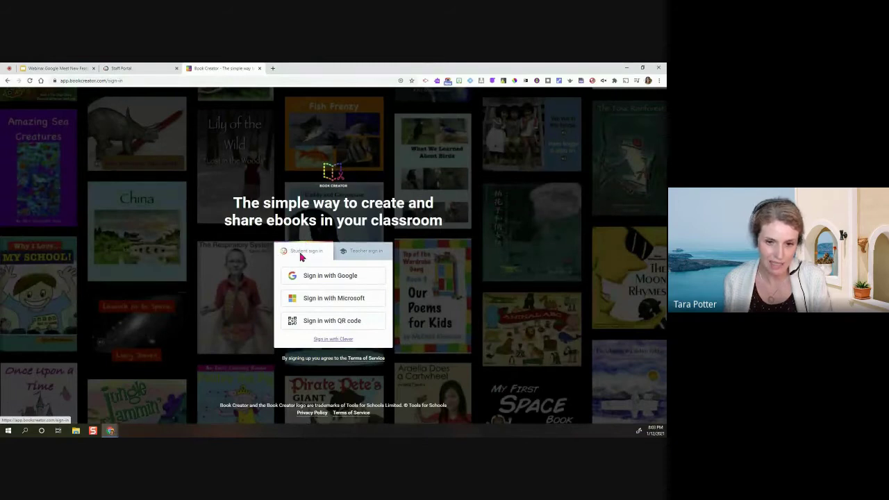
{"action": "left_click", "coordinate": [367, 257]}
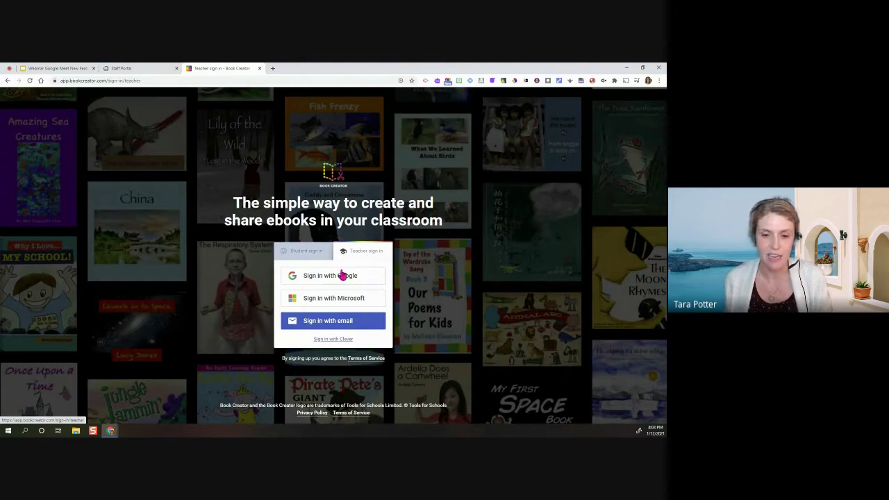
{"action": "left_click", "coordinate": [332, 277]}
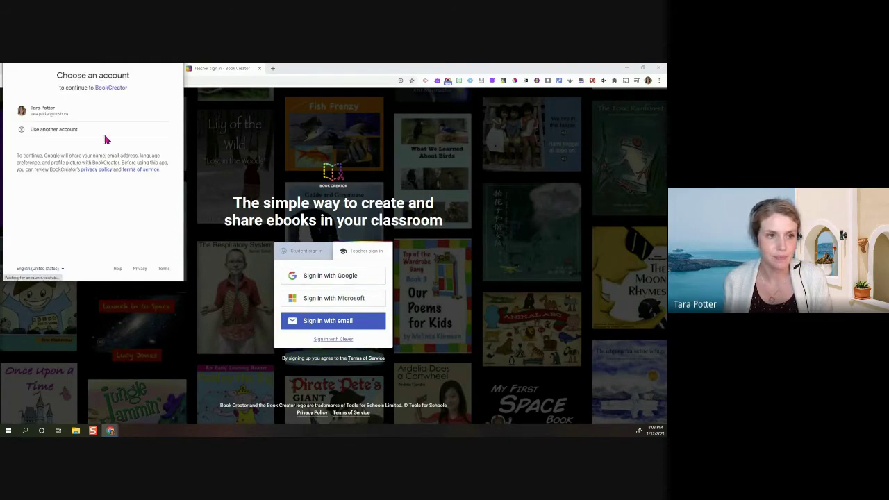
{"action": "left_click", "coordinate": [51, 118]}
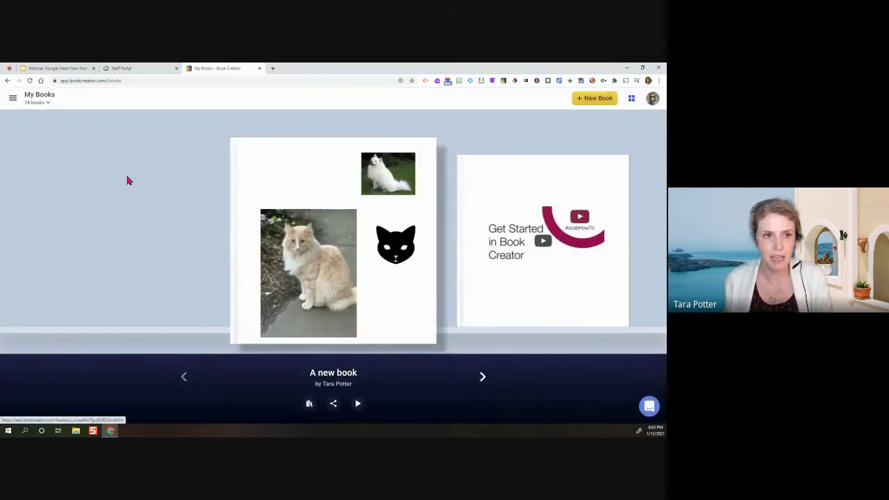
Open the Demo Book Creator library from the Teacher Dashboard's Libraries list.
{"action": "left_click", "coordinate": [11, 100]}
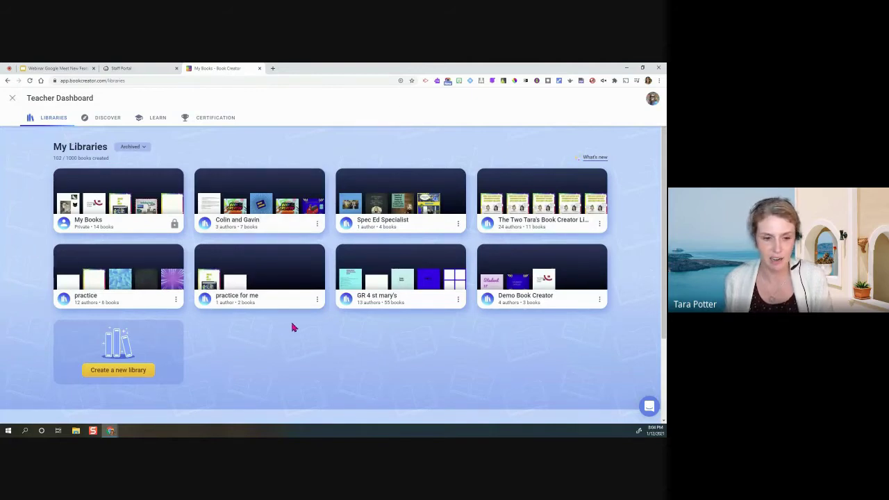
{"action": "scroll", "coordinate": [291, 330], "scroll_direction": "down", "scroll_amount": 3}
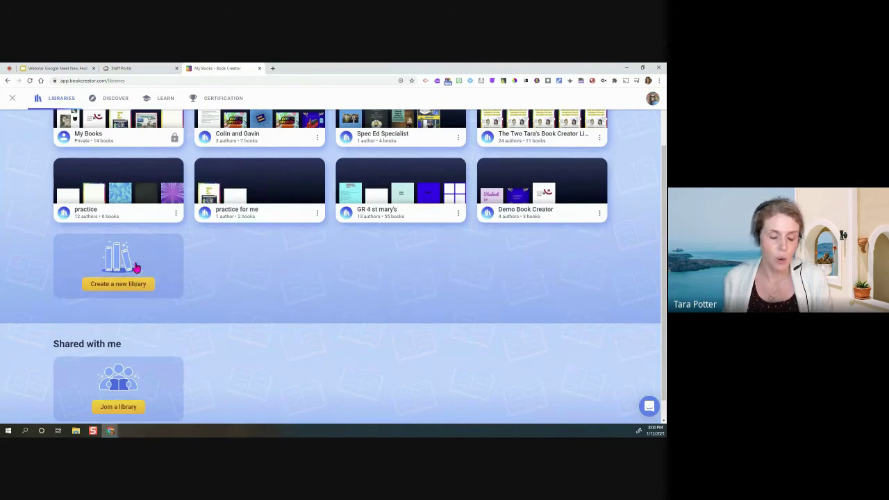
{"action": "scroll", "coordinate": [148, 263], "scroll_direction": "down", "scroll_amount": 1}
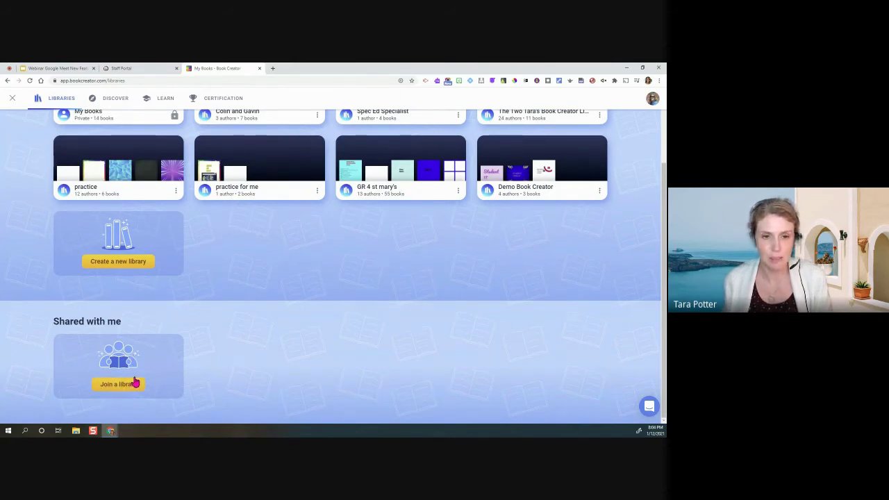
{"action": "scroll", "coordinate": [439, 337], "scroll_direction": "up", "scroll_amount": 1}
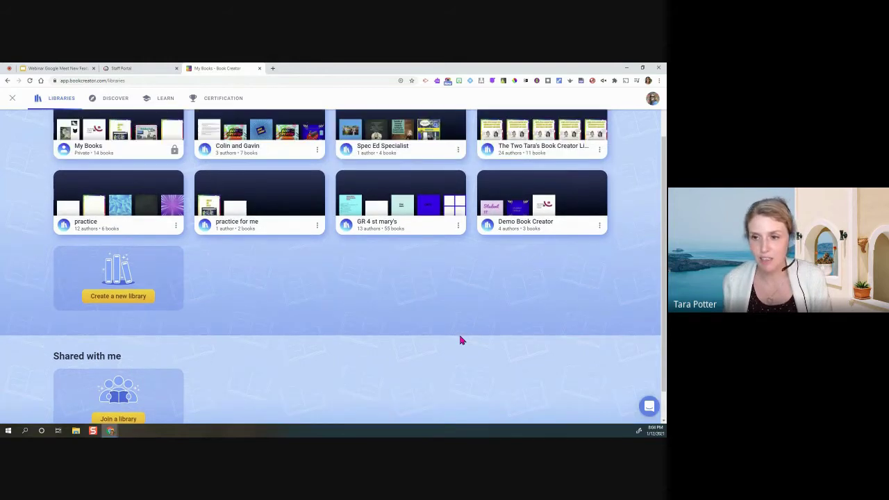
{"action": "left_click", "coordinate": [562, 200]}
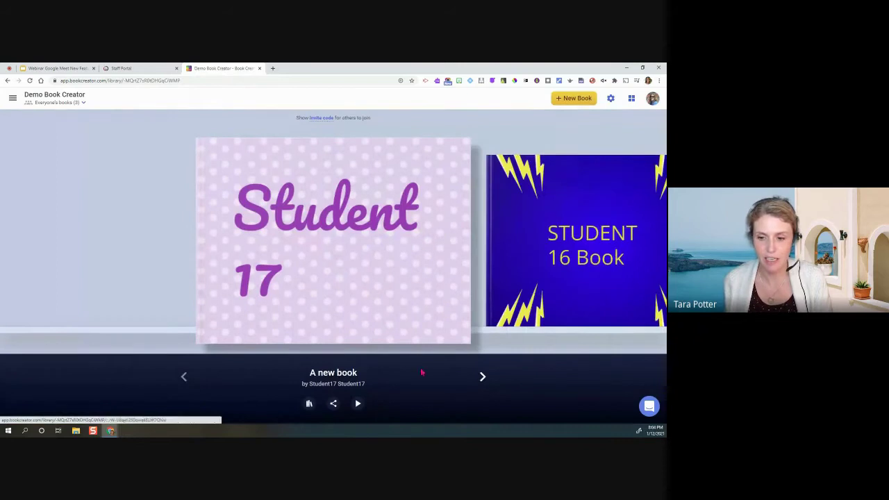
Open the 'Get Started in Book Creator' book from the library carousel for editing.
{"action": "left_click", "coordinate": [483, 377]}
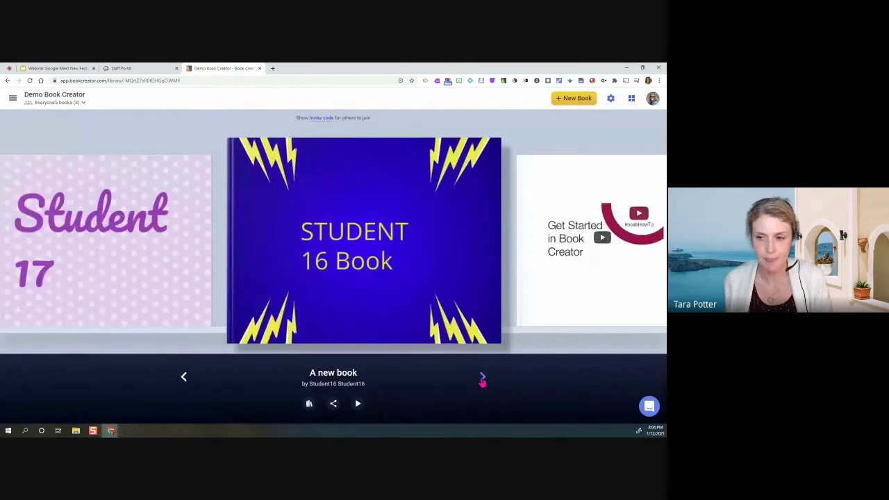
{"action": "left_click", "coordinate": [483, 378]}
{"action": "left_click", "coordinate": [392, 293]}
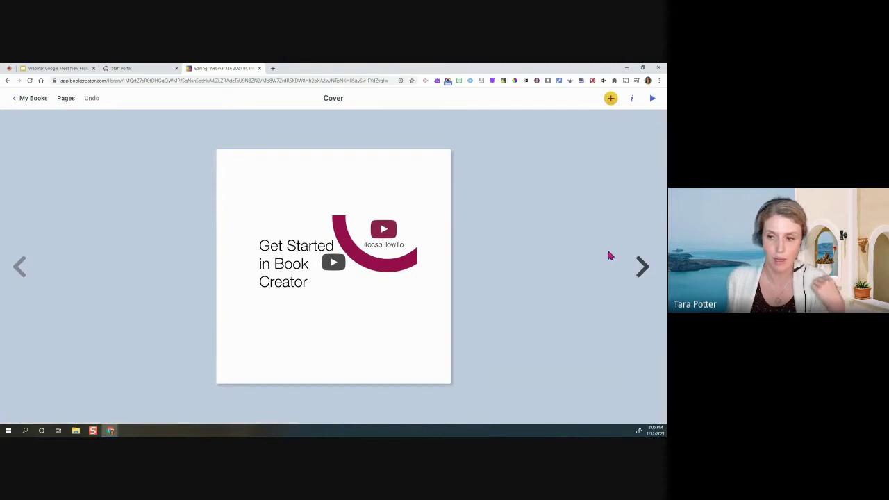
Page forward from the cover to page 3, 'Using Book Creator on a Chromebook'.
{"action": "left_click", "coordinate": [641, 276]}
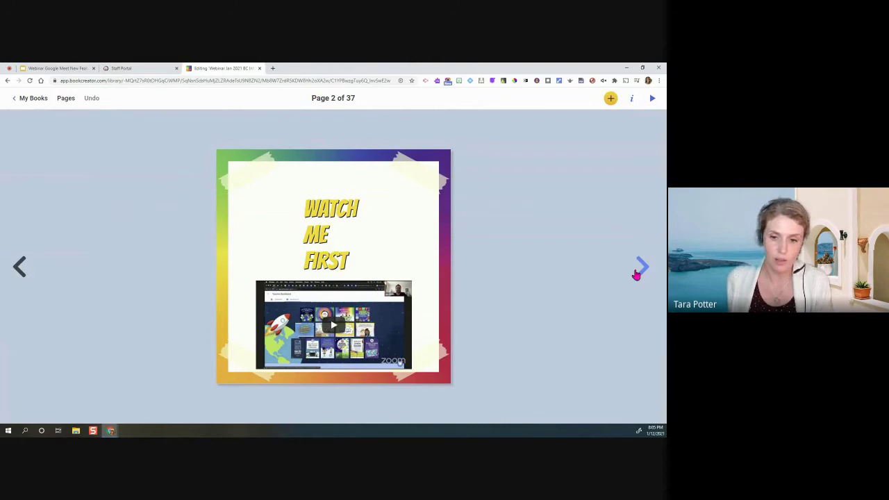
{"action": "left_click", "coordinate": [636, 272]}
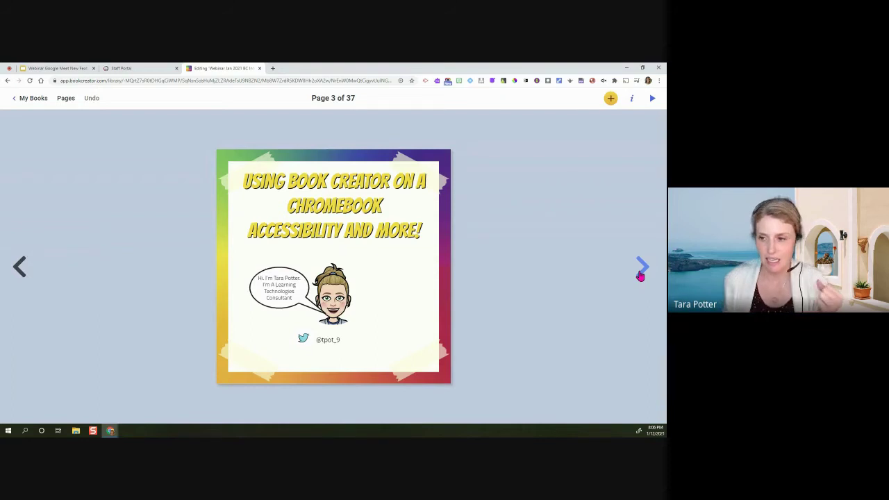
Advance through pages 6 and 7 to page 8, the Quickstart page.
{"action": "left_click", "coordinate": [641, 270]}
{"action": "left_click", "coordinate": [640, 270]}
{"action": "left_click", "coordinate": [640, 271]}
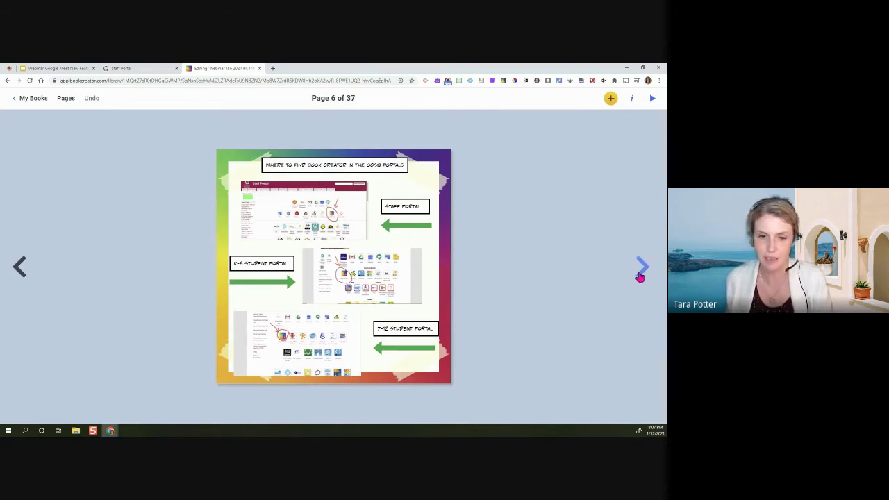
{"action": "left_click", "coordinate": [642, 277]}
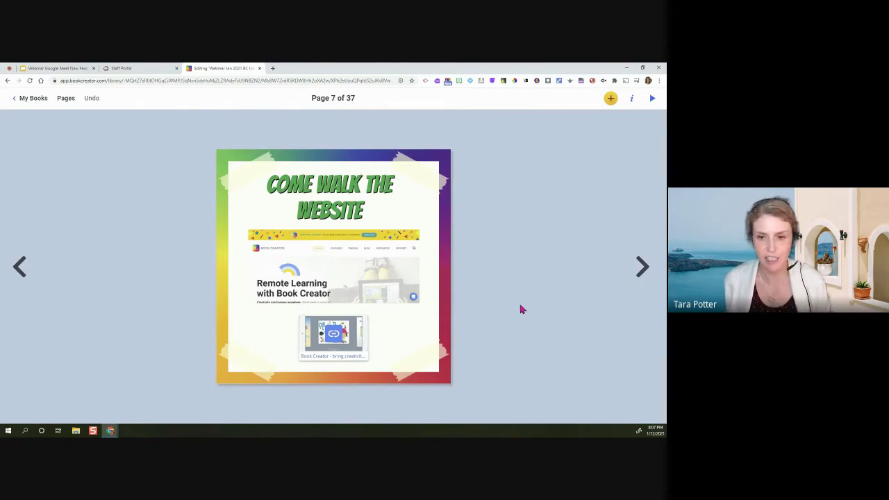
{"action": "left_click", "coordinate": [643, 276]}
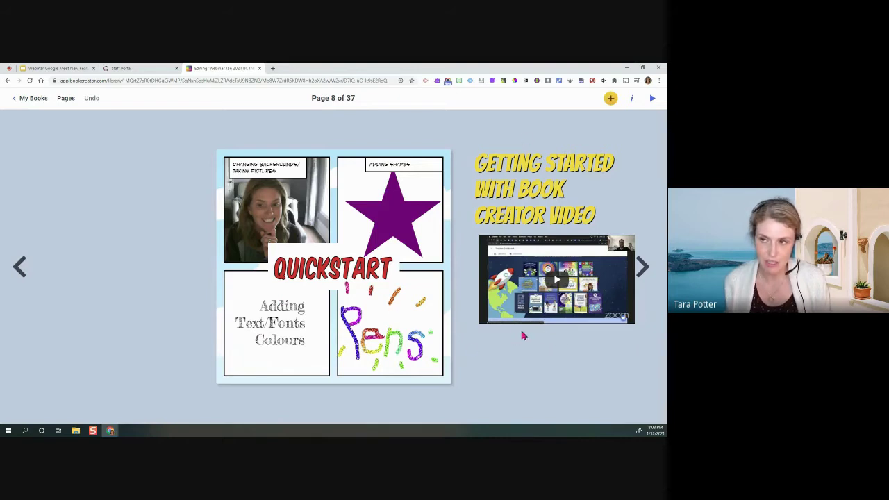
Go to page 9, Basic Practice, and show its background options in the Inspector.
{"action": "left_click", "coordinate": [645, 275]}
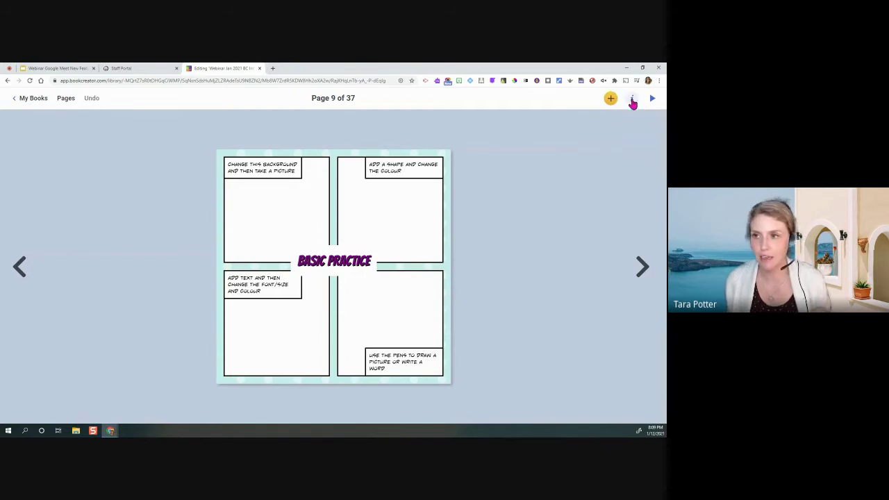
{"action": "left_click", "coordinate": [632, 100]}
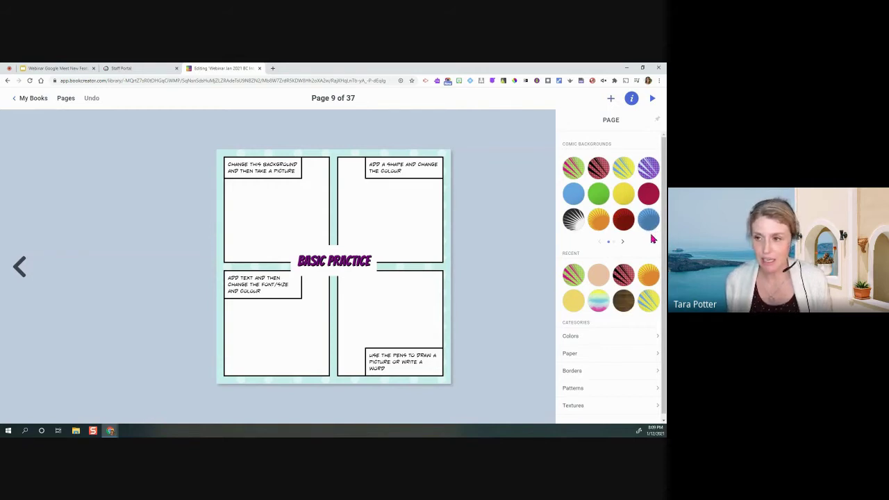
Give the page a blue sunburst background, then switch it to solid peach.
{"action": "left_click", "coordinate": [650, 222]}
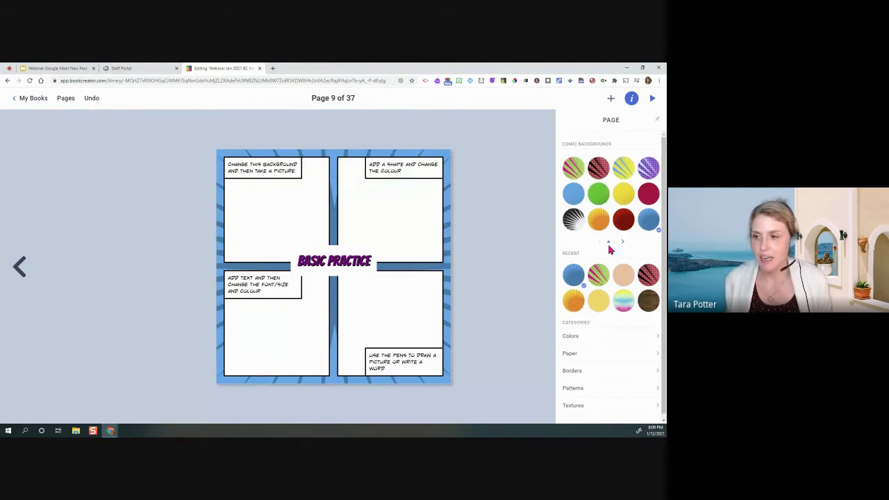
{"action": "left_click", "coordinate": [577, 342]}
{"action": "left_click", "coordinate": [597, 178]}
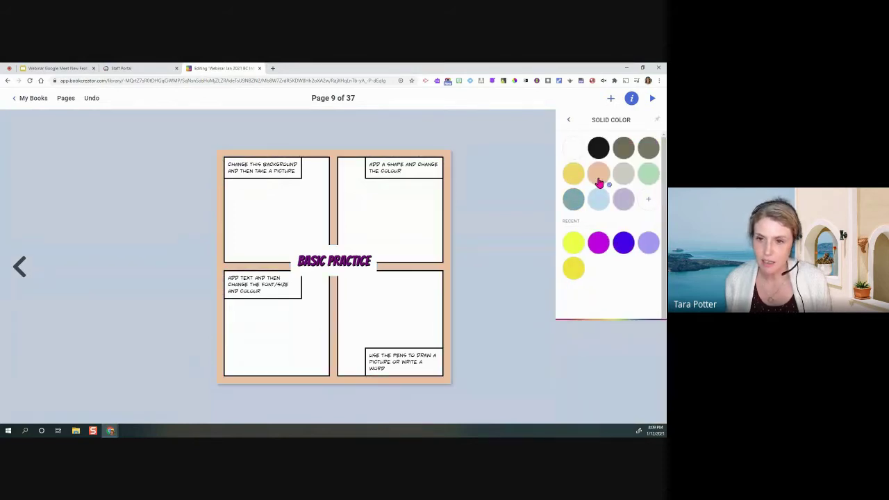
Replace the peach background with the grid paper pattern from Paper.
{"action": "left_click", "coordinate": [568, 120]}
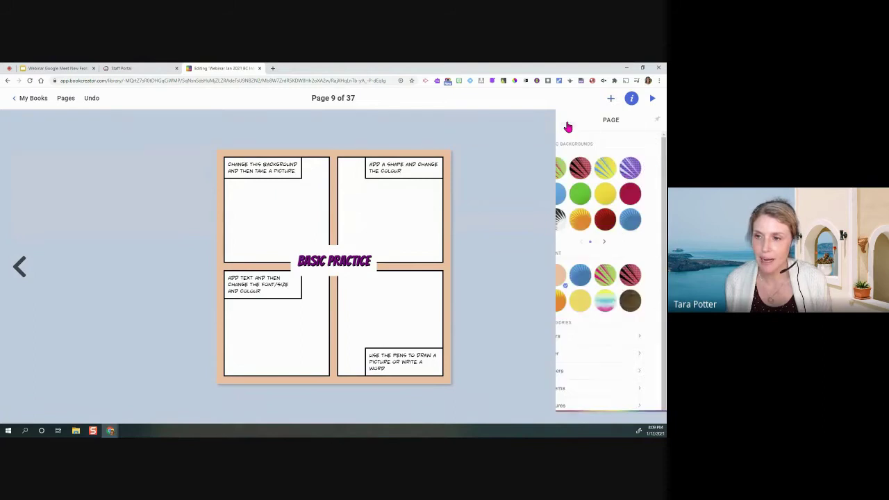
{"action": "left_click", "coordinate": [572, 356]}
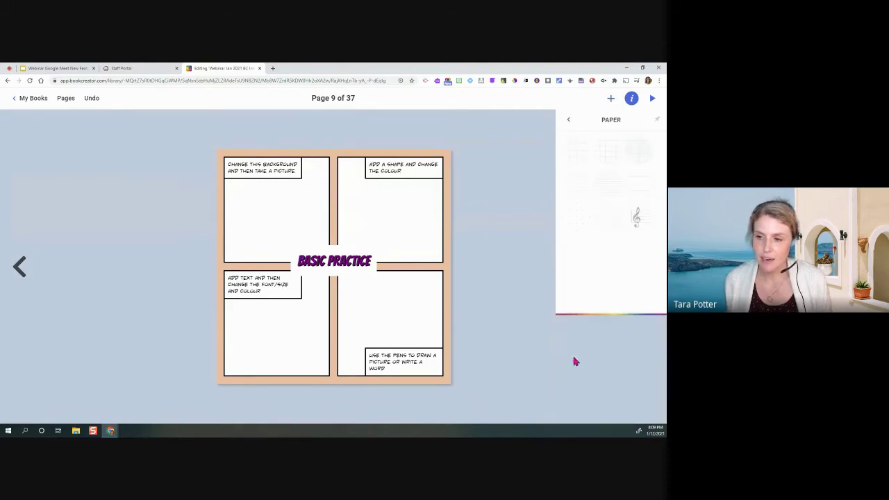
{"action": "left_click", "coordinate": [609, 159]}
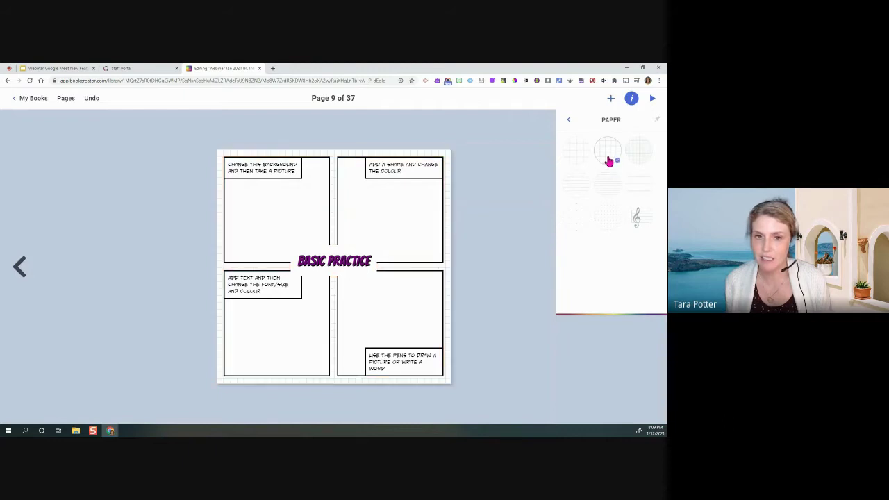
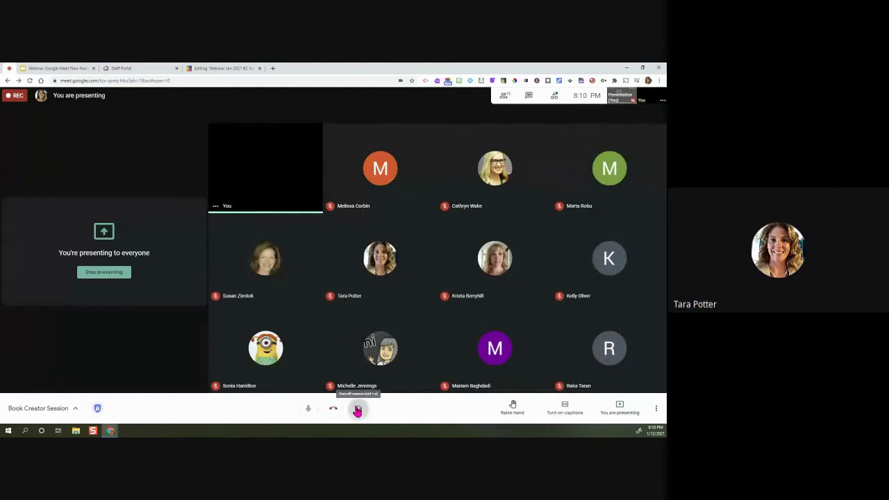
Switch from Google Meet to the Book Creator 'Editing Webinar' tab showing page 9, 'Basic Practice'.
{"action": "left_click", "coordinate": [212, 68]}
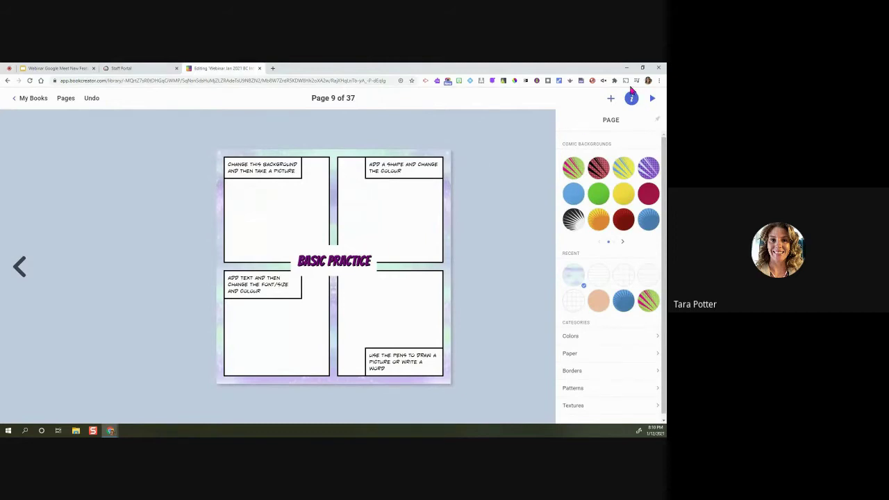
Close the page options and start adding a Camera item from the Media choices.
{"action": "left_click", "coordinate": [611, 99]}
{"action": "left_click", "coordinate": [610, 99]}
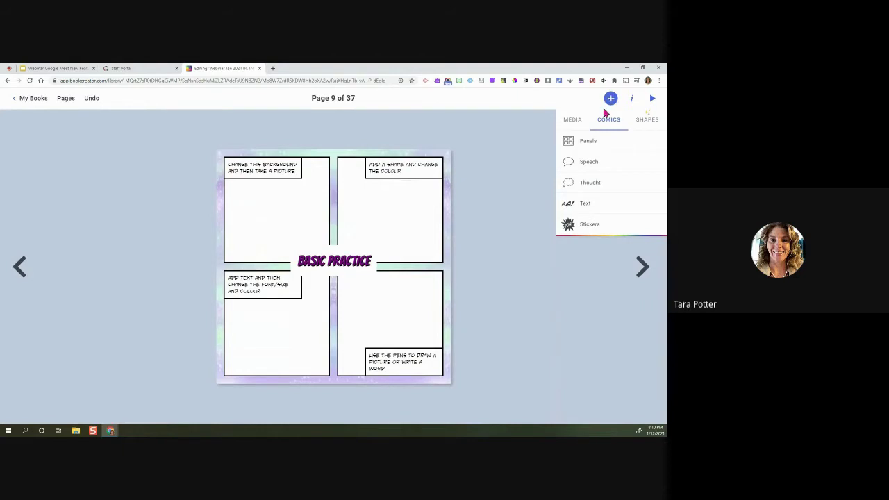
{"action": "left_click", "coordinate": [570, 120]}
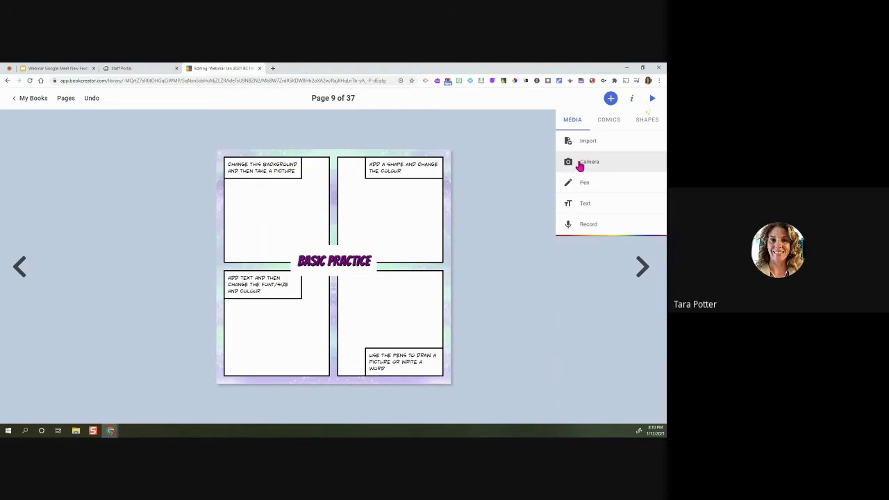
{"action": "left_click", "coordinate": [579, 166]}
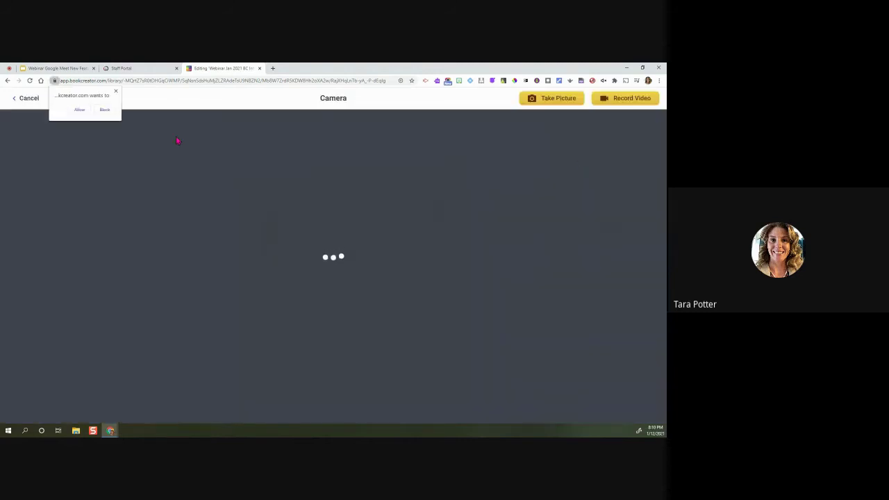
Allow webcam access, take a picture, and use it on the Basic Practice page.
{"action": "left_click", "coordinate": [79, 110]}
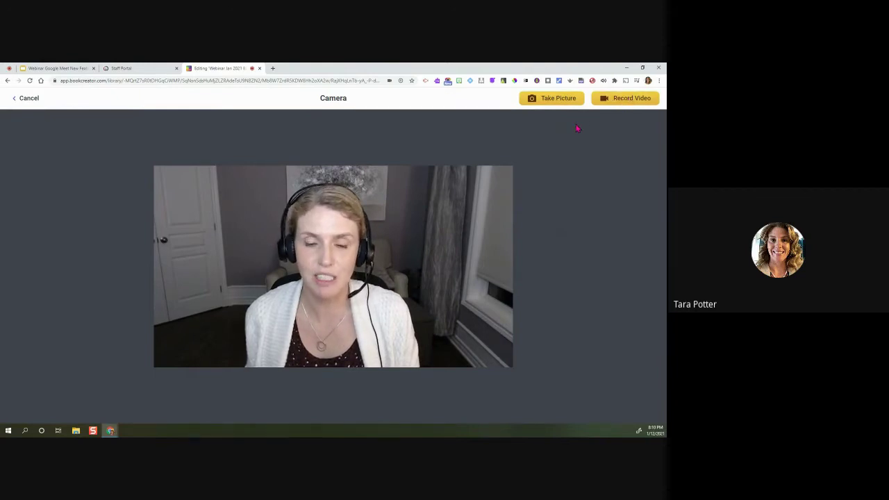
{"action": "left_click", "coordinate": [548, 99]}
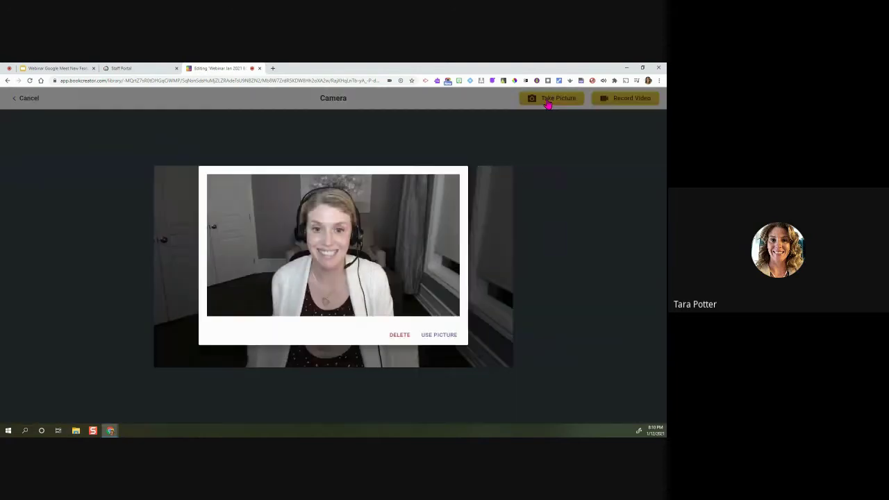
{"action": "left_click", "coordinate": [440, 335]}
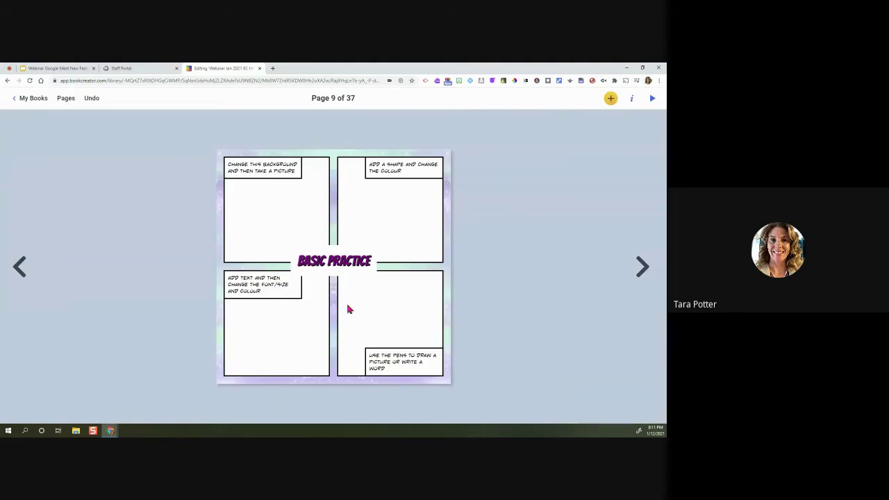
Shrink the webcam photo and fit it inside the top-left 'take a picture' panel.
{"action": "left_click", "coordinate": [402, 285]}
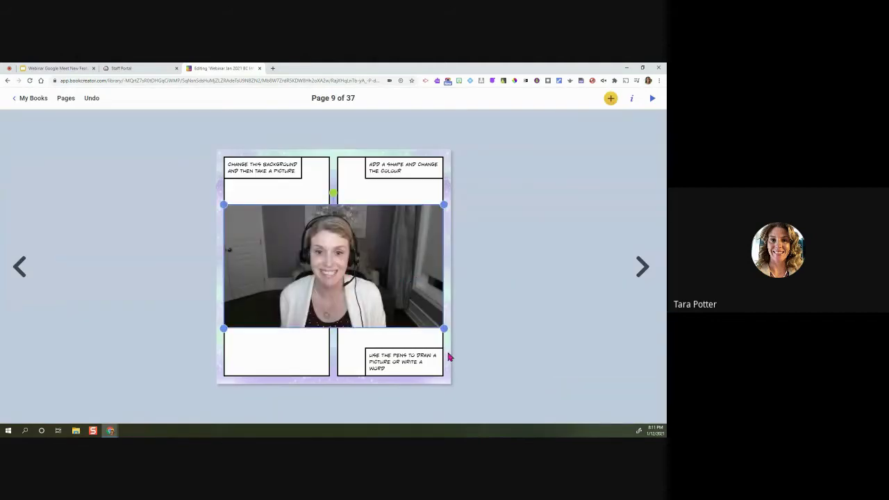
{"action": "left_click_drag", "start_coordinate": [445, 329], "coordinate": [313, 265]}
{"action": "left_click_drag", "start_coordinate": [269, 234], "coordinate": [279, 218]}
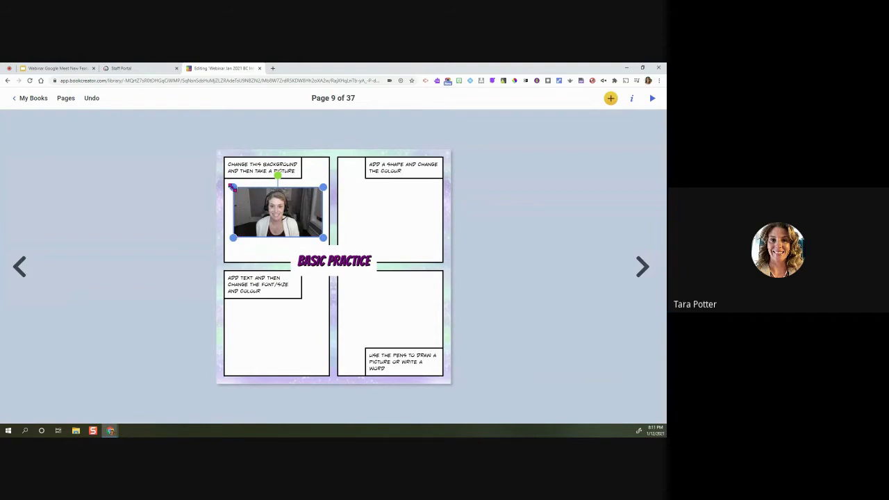
{"action": "left_click", "coordinate": [405, 241]}
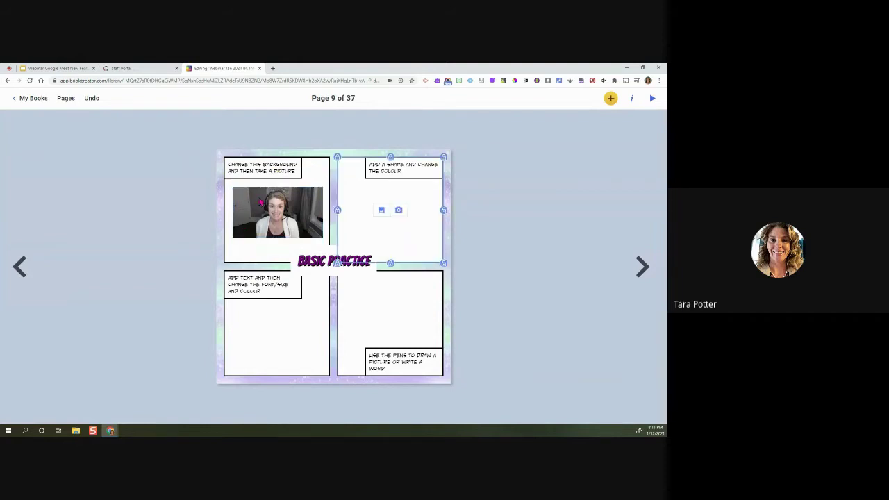
{"action": "left_click", "coordinate": [261, 202]}
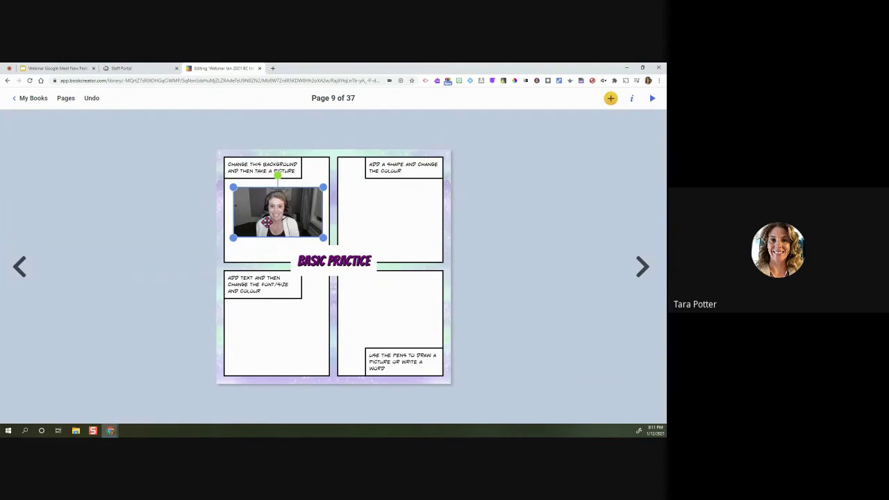
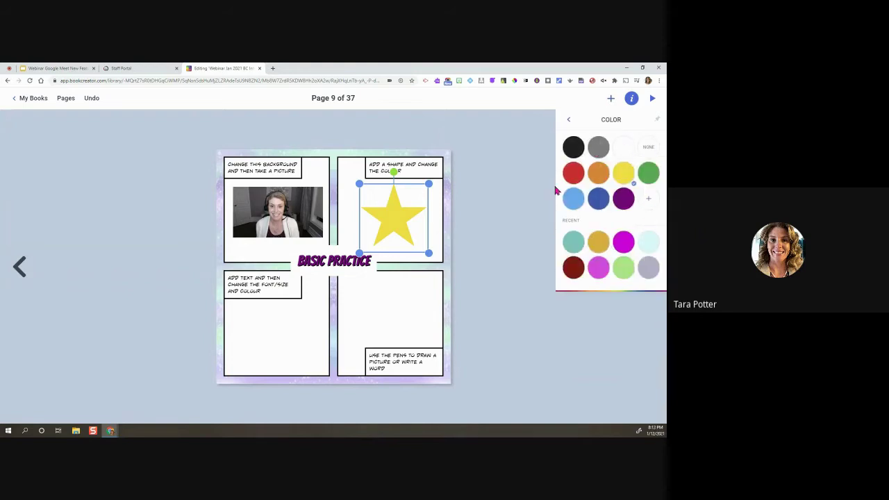
Recolour the star red after trying dark blue and custom purple shades, then deselect it.
{"action": "left_click", "coordinate": [599, 200]}
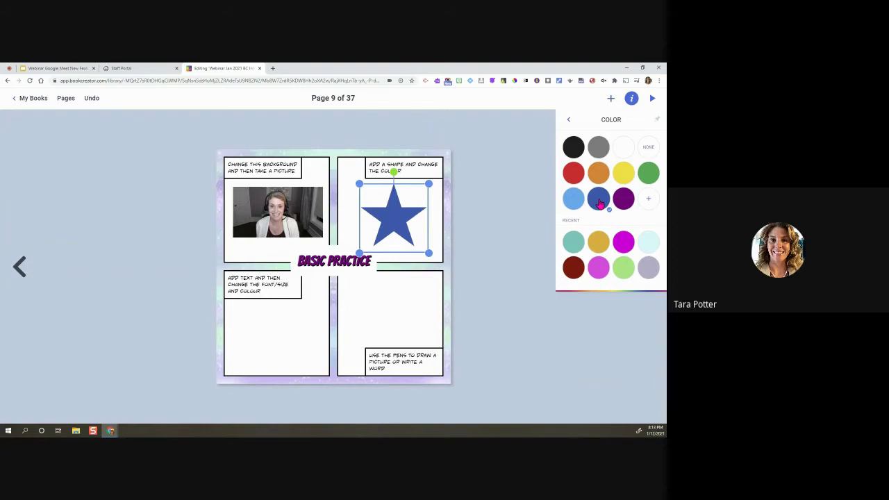
{"action": "left_click", "coordinate": [651, 204]}
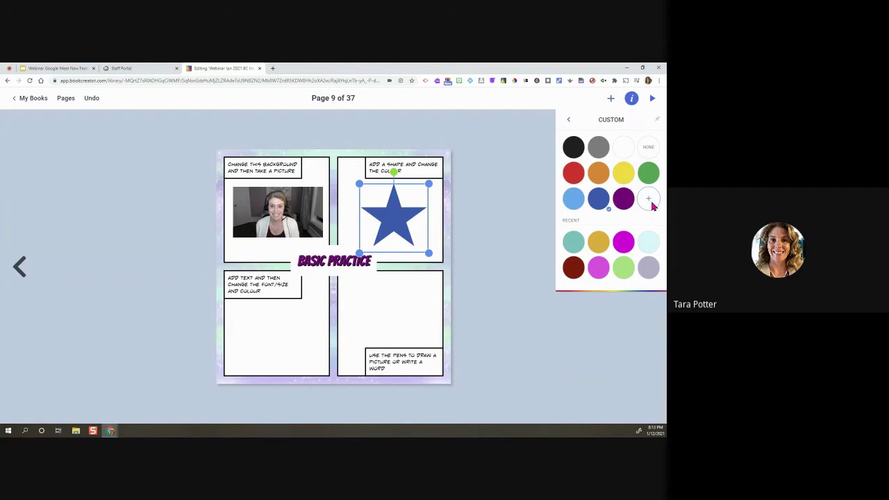
{"action": "left_click", "coordinate": [640, 183]}
{"action": "left_click_drag", "start_coordinate": [644, 186], "coordinate": [639, 243]}
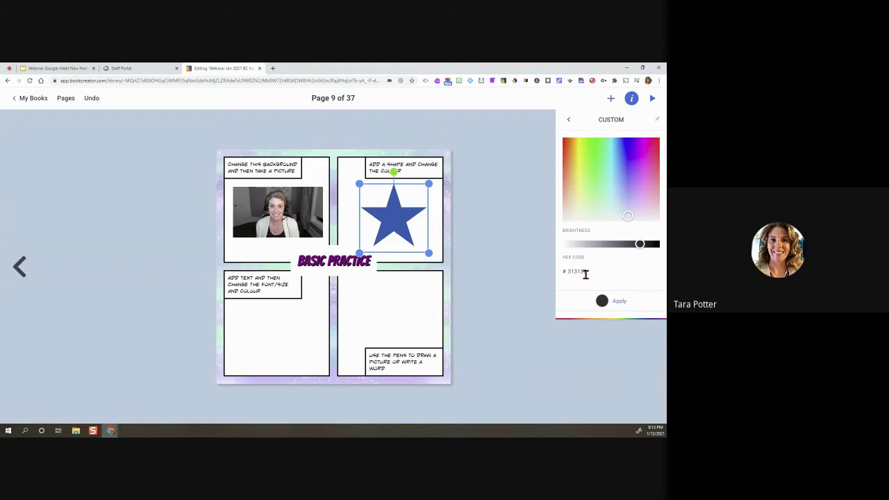
{"action": "left_click_drag", "start_coordinate": [586, 272], "coordinate": [560, 270]}
{"action": "left_click_drag", "start_coordinate": [628, 216], "coordinate": [652, 162]}
{"action": "left_click", "coordinate": [570, 122]}
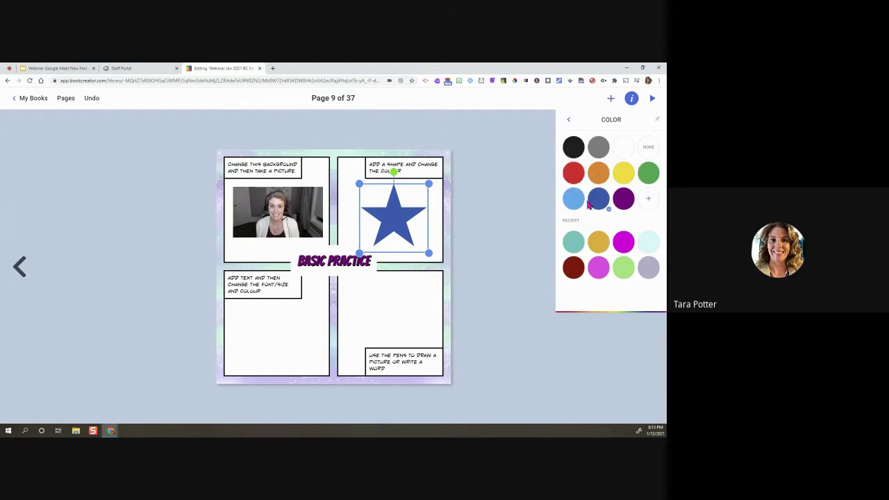
{"action": "left_click", "coordinate": [573, 178]}
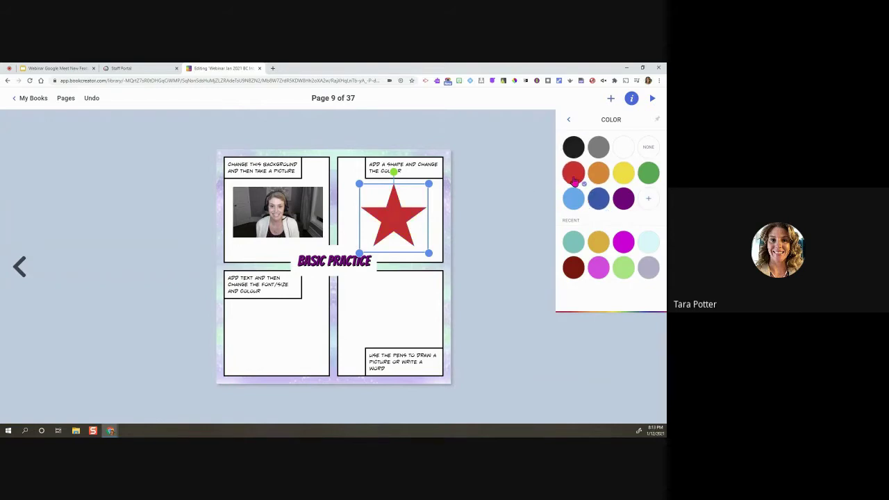
{"action": "left_click", "coordinate": [513, 236]}
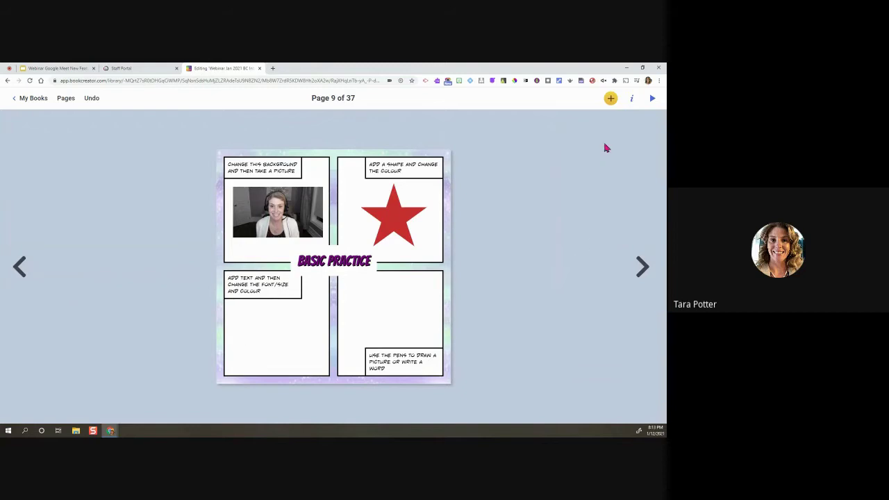
Add a new text box containing the presenter's first name to the page.
{"action": "left_click", "coordinate": [609, 102]}
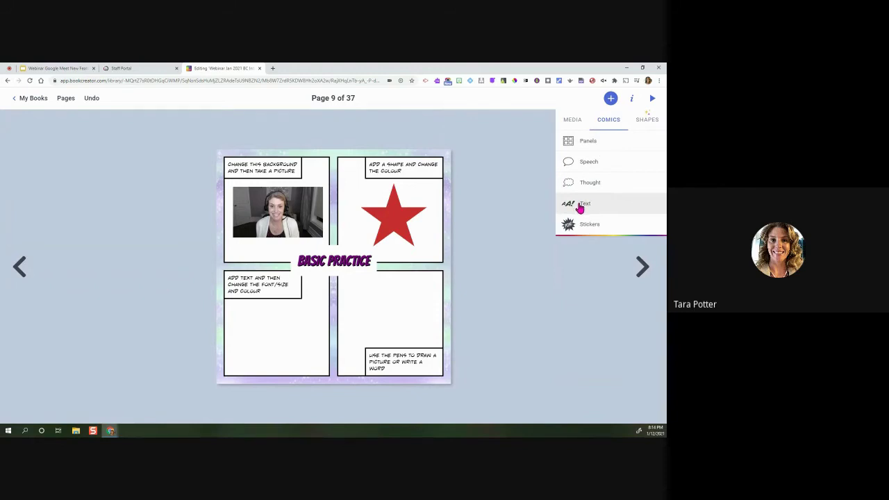
{"action": "left_click", "coordinate": [570, 121]}
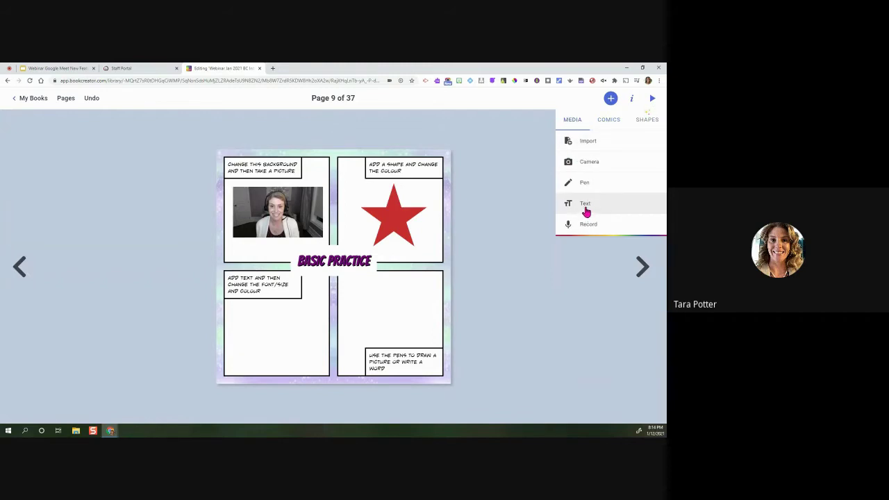
{"action": "left_click", "coordinate": [586, 208]}
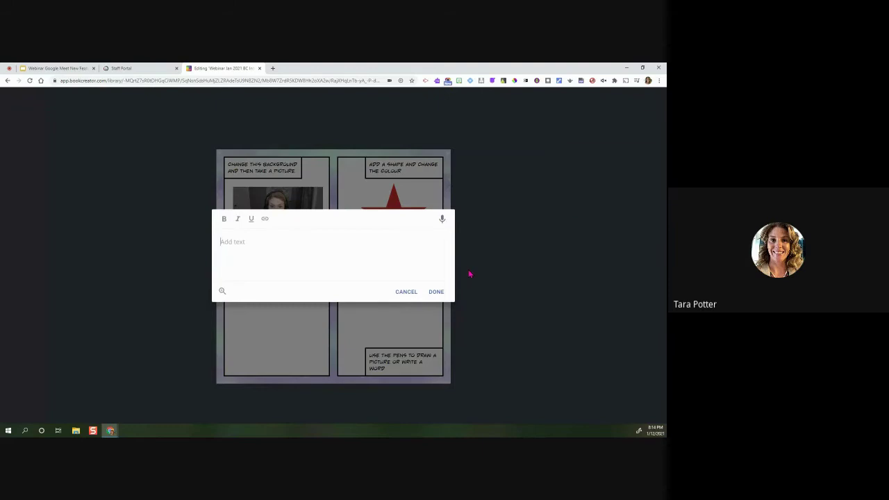
{"action": "type", "text": "Tara"}
{"action": "left_click", "coordinate": [433, 293]}
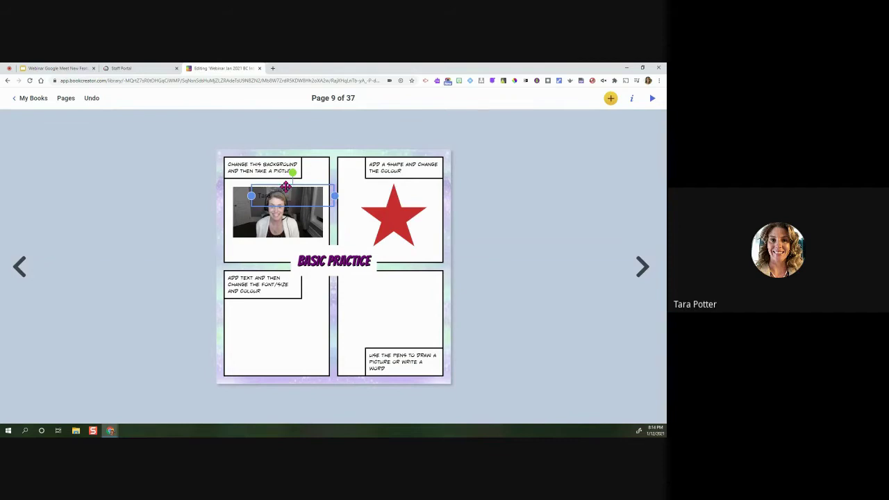
Move the name text box down into the bottom-left panel, keeping its text unchanged.
{"action": "left_click_drag", "start_coordinate": [285, 187], "coordinate": [270, 331]}
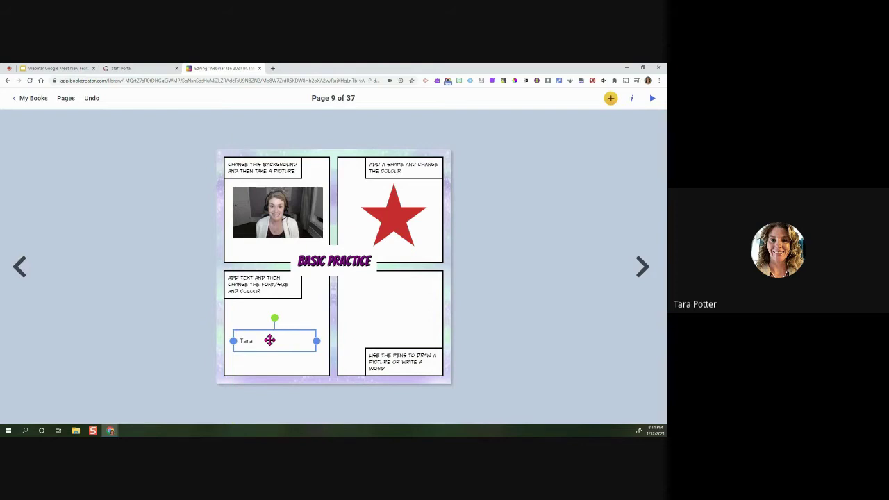
{"action": "double_click", "coordinate": [269, 340]}
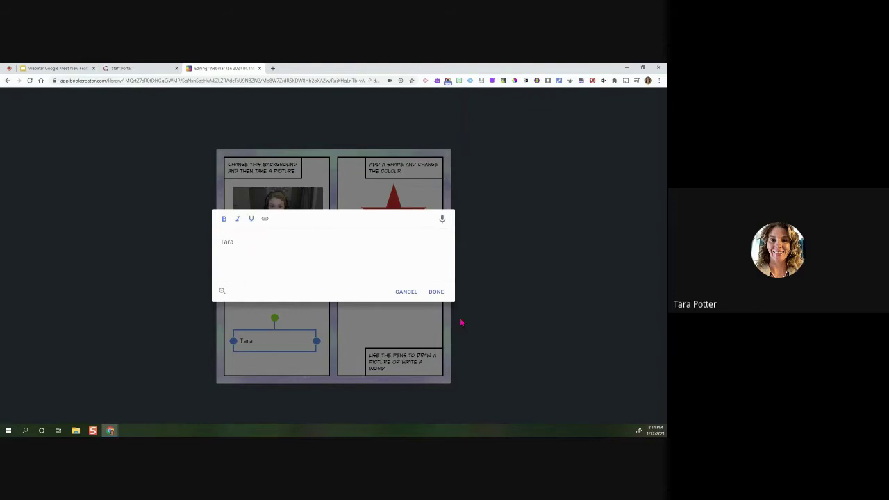
{"action": "left_click", "coordinate": [436, 292]}
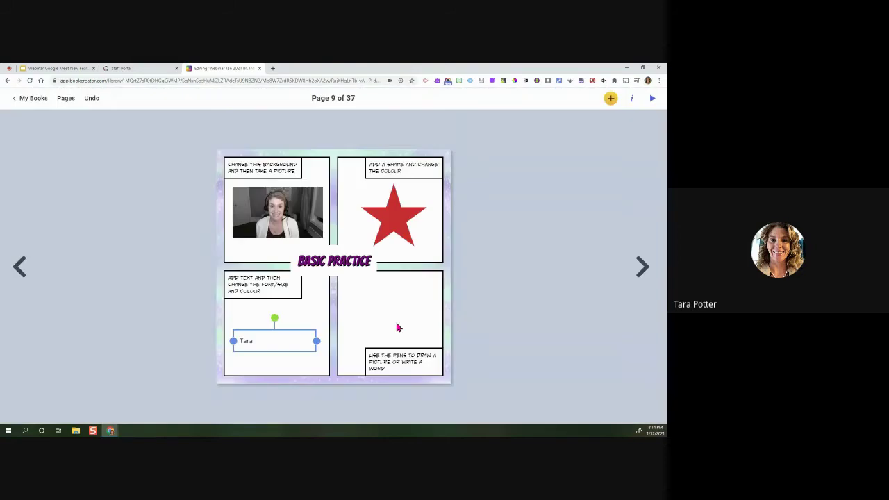
Make the name text much larger, centred and bold.
{"action": "left_click", "coordinate": [631, 99]}
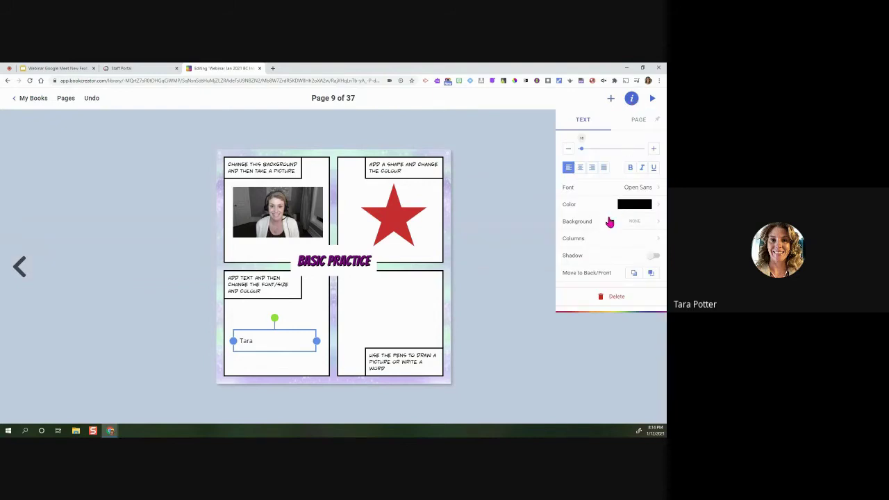
{"action": "left_click", "coordinate": [582, 149]}
{"action": "left_click_drag", "start_coordinate": [581, 149], "coordinate": [595, 157]}
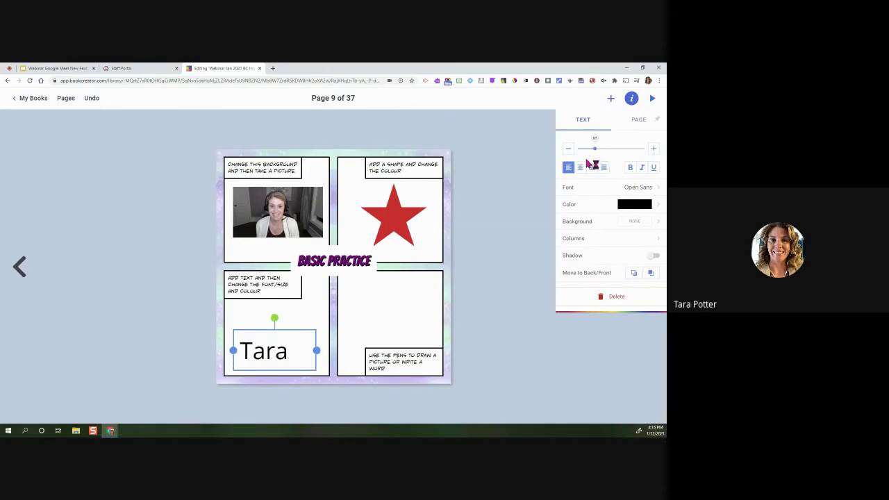
{"action": "left_click", "coordinate": [580, 168]}
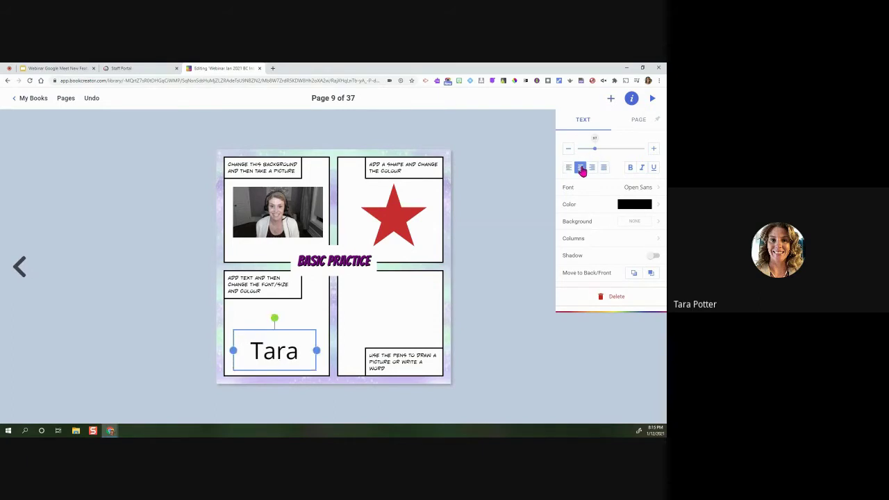
{"action": "left_click", "coordinate": [631, 169]}
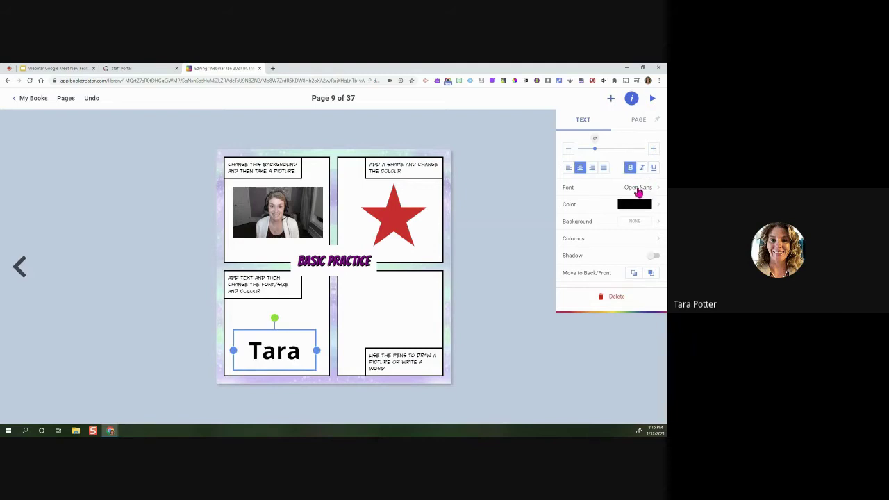
Change the name text's font to Permanent Marker after briefly trying Blocked.
{"action": "left_click", "coordinate": [634, 190]}
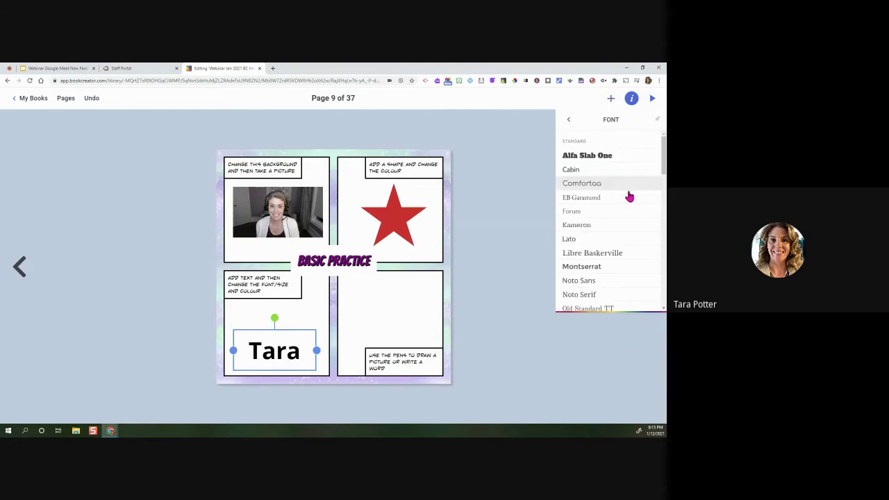
{"action": "scroll", "coordinate": [594, 184], "scroll_direction": "down", "scroll_amount": 5}
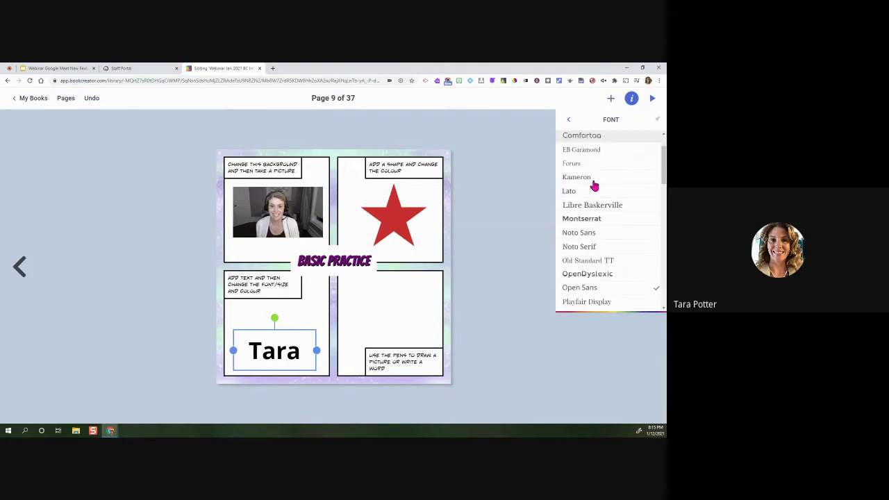
{"action": "scroll", "coordinate": [591, 188], "scroll_direction": "down", "scroll_amount": 3}
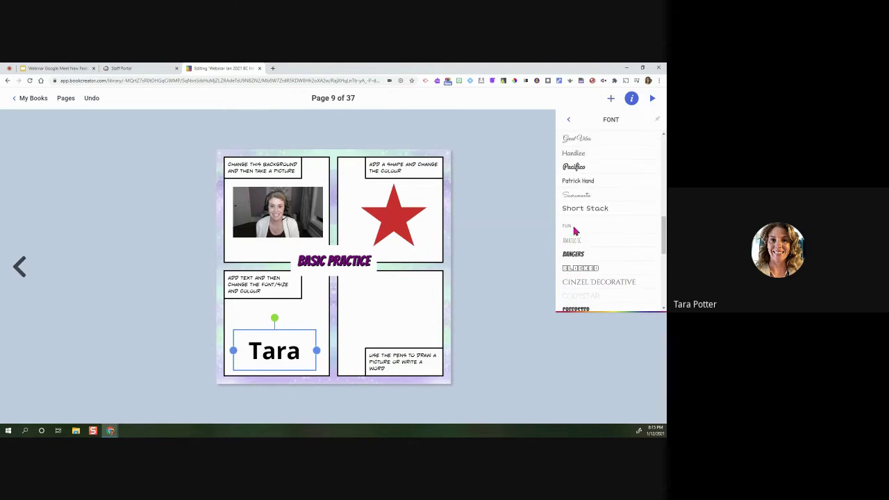
{"action": "scroll", "coordinate": [589, 243], "scroll_direction": "down", "scroll_amount": 1}
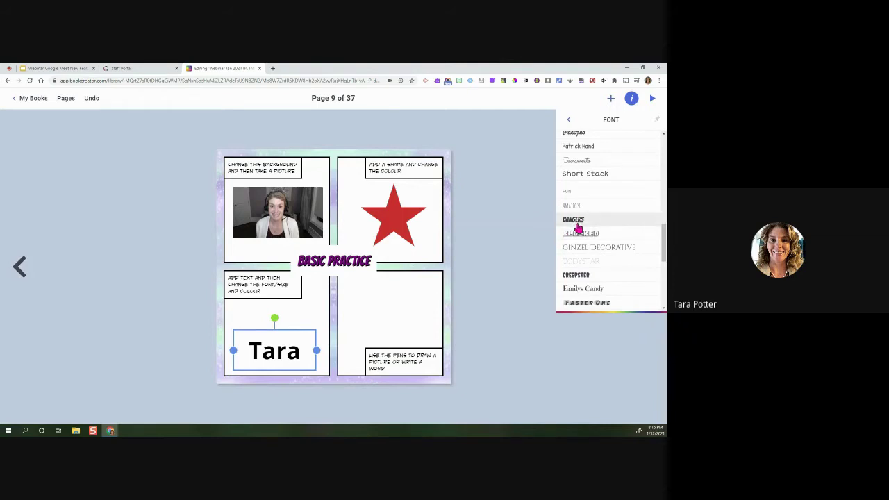
{"action": "left_click", "coordinate": [579, 236]}
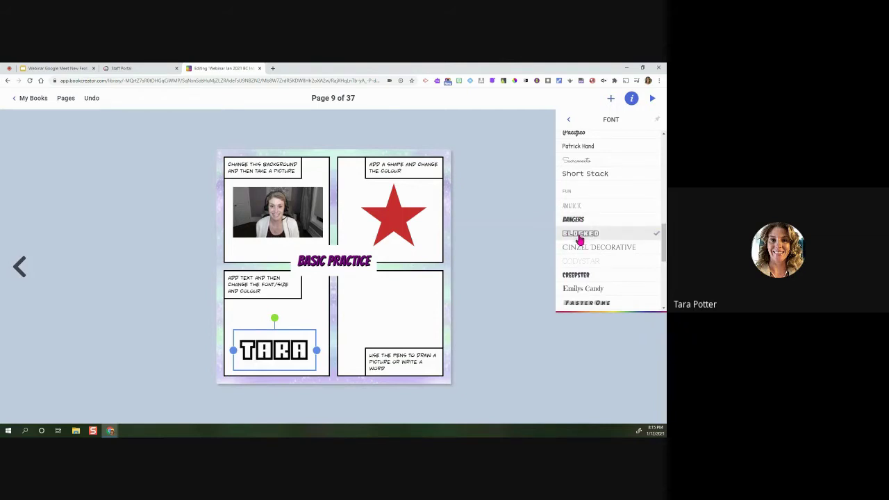
{"action": "scroll", "coordinate": [579, 236], "scroll_direction": "down", "scroll_amount": 3}
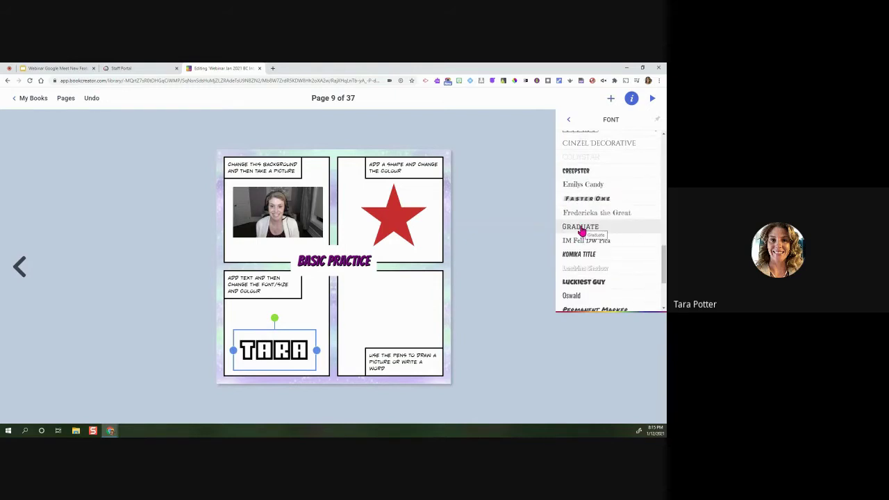
{"action": "scroll", "coordinate": [581, 231], "scroll_direction": "down", "scroll_amount": 2}
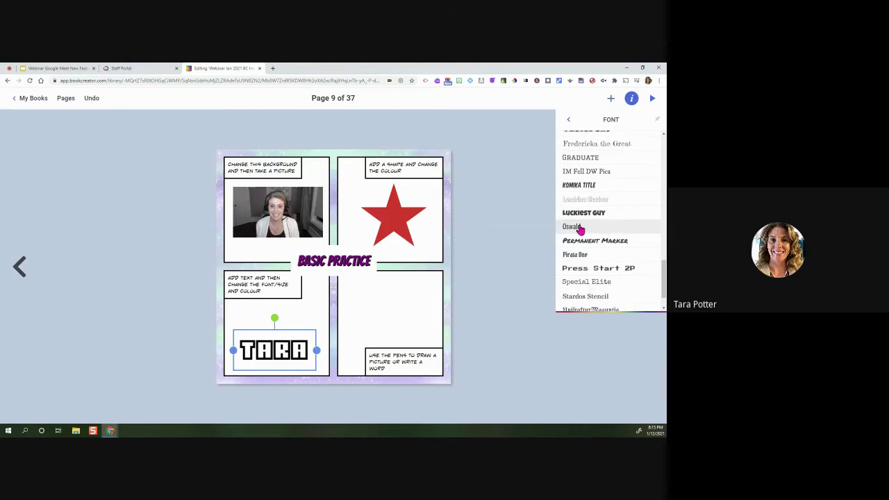
{"action": "left_click", "coordinate": [582, 240]}
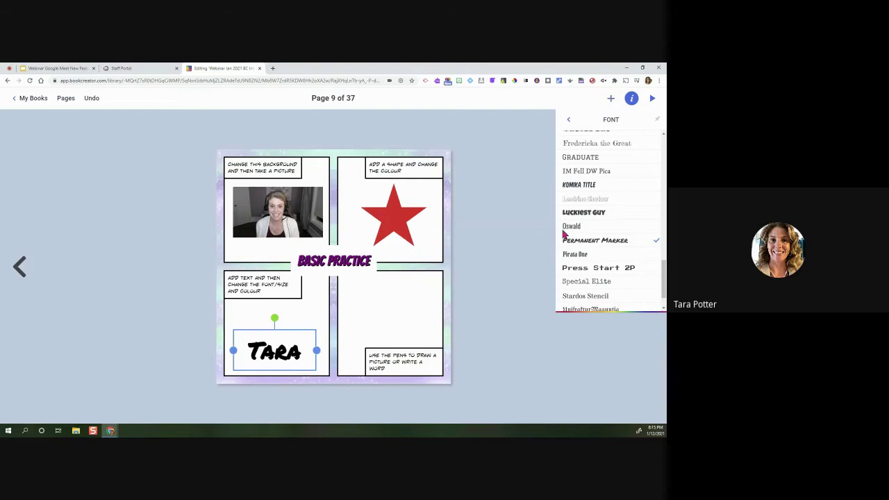
{"action": "left_click", "coordinate": [568, 123]}
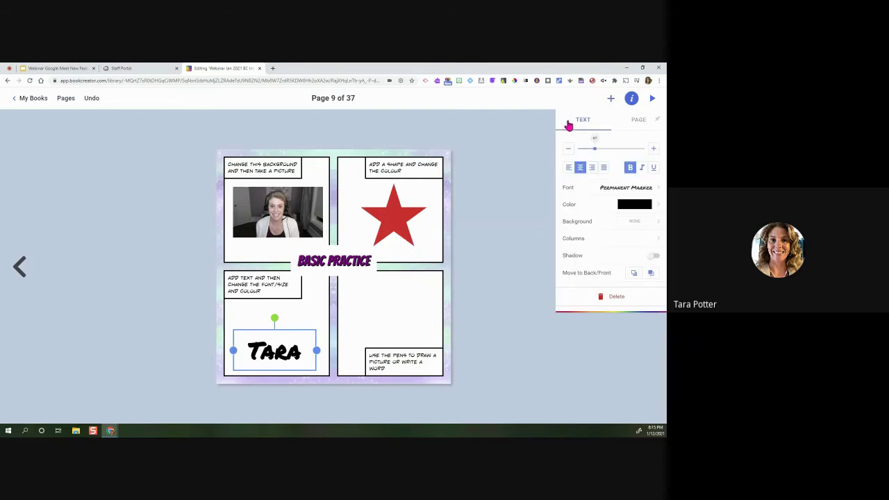
Colour the name text red and close the text settings.
{"action": "left_click", "coordinate": [652, 210]}
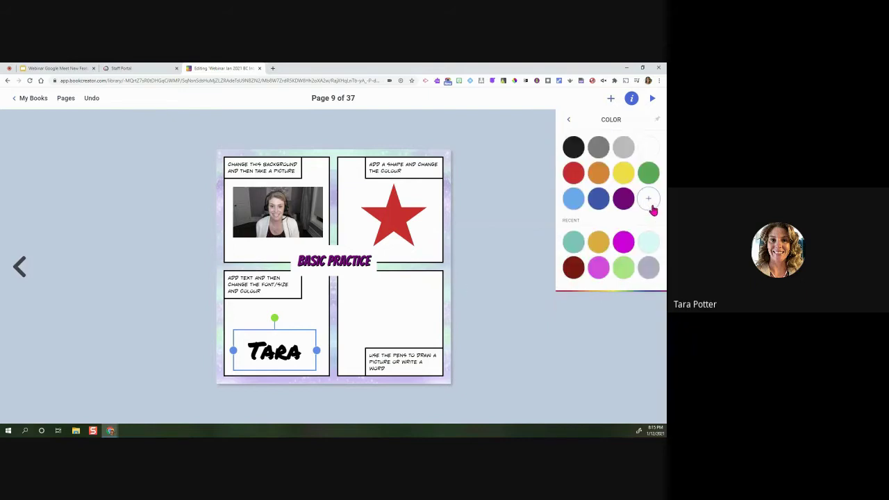
{"action": "left_click", "coordinate": [575, 177]}
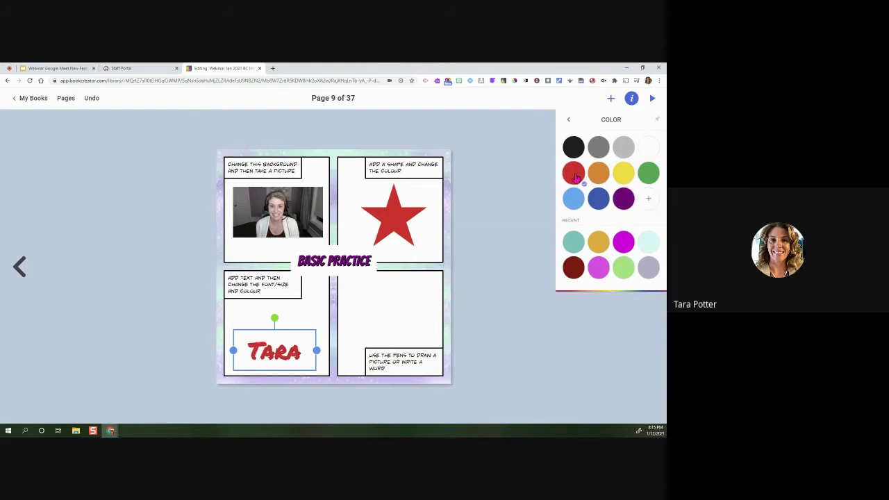
{"action": "left_click", "coordinate": [567, 122]}
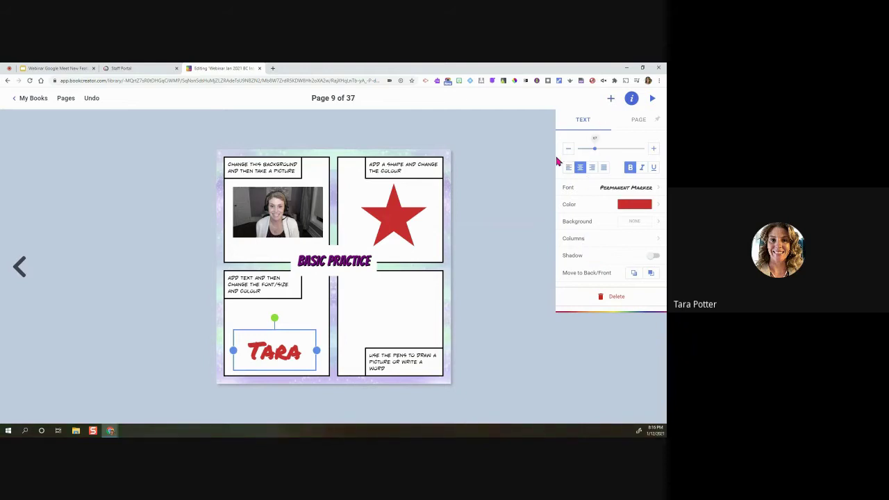
{"action": "left_click", "coordinate": [529, 172]}
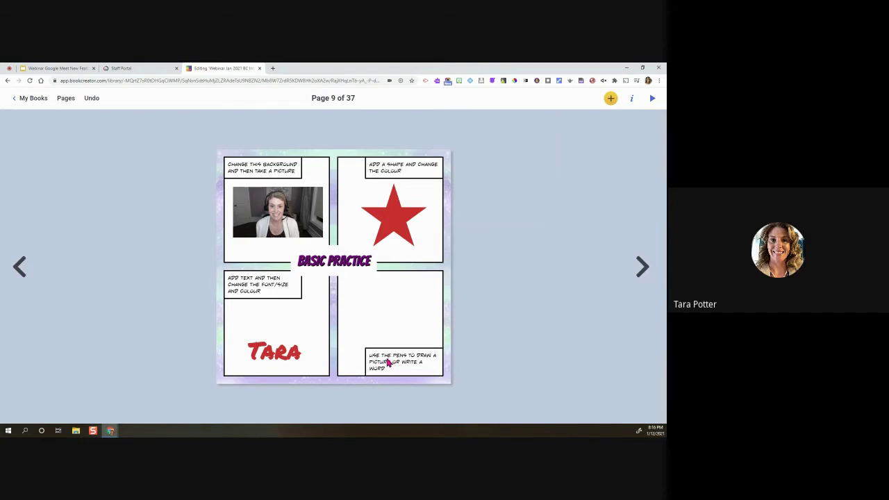
Enter pen drawing mode from the Media insert options.
{"action": "left_click", "coordinate": [610, 100]}
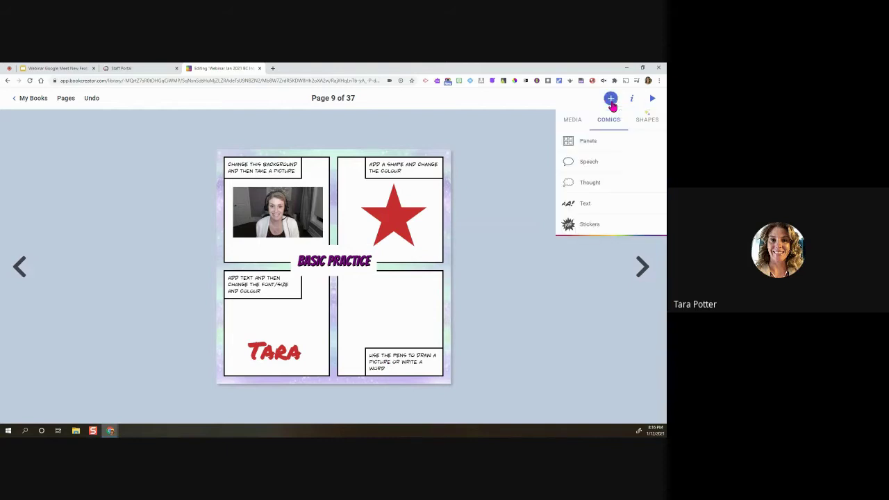
{"action": "left_click", "coordinate": [570, 122]}
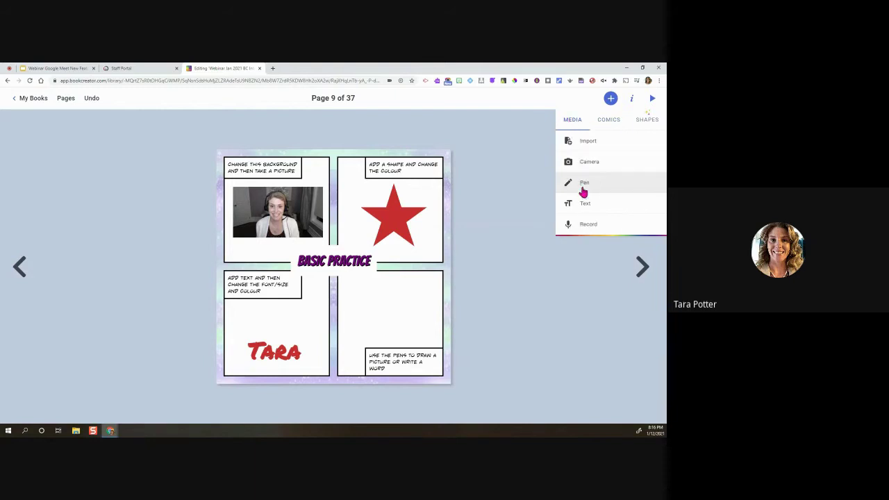
{"action": "left_click", "coordinate": [584, 184]}
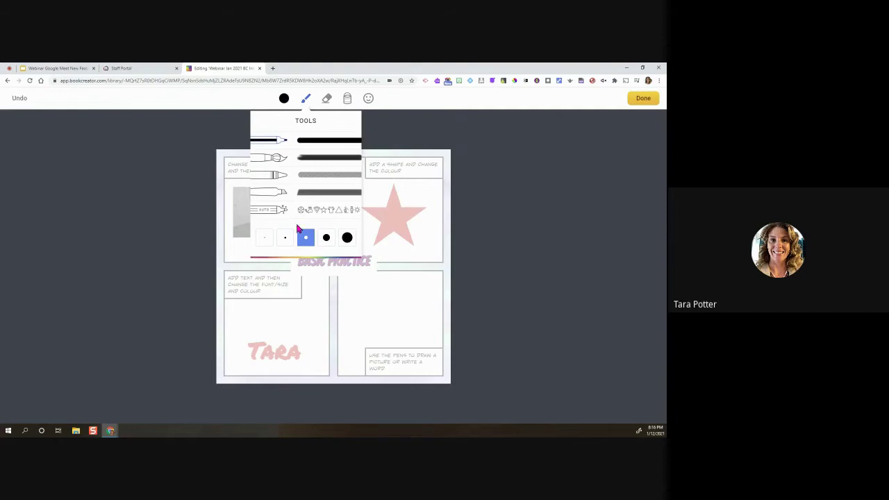
Set the pen to the second-smallest size with rainbow Magic Ink colour.
{"action": "left_click", "coordinate": [264, 243]}
{"action": "left_click", "coordinate": [285, 239]}
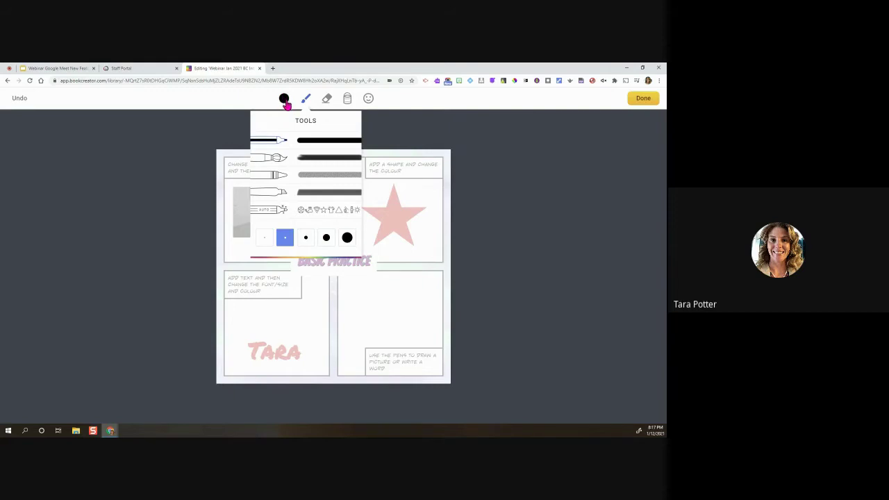
{"action": "left_click", "coordinate": [285, 103]}
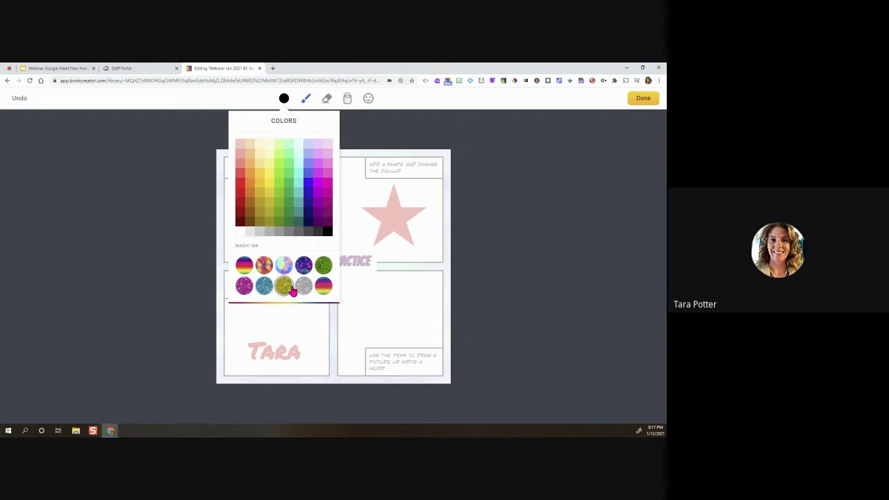
{"action": "left_click", "coordinate": [323, 288]}
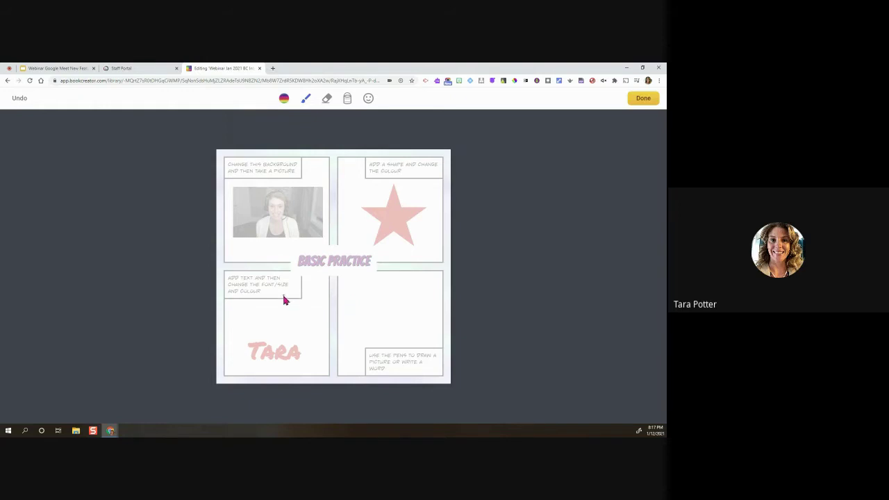
Draw the smiley's face outline and eye in Magic Ink, erase a stroke, and finish drawing.
{"action": "mouse_move", "coordinate": [393, 279]}
{"action": "left_mouse_down"}
{"action": "mouse_move", "coordinate": [382, 234]}
{"action": "mouse_move", "coordinate": [336, 205]}
{"action": "mouse_move", "coordinate": [265, 255]}
{"action": "mouse_move", "coordinate": [255, 313]}
{"action": "mouse_move", "coordinate": [302, 355]}
{"action": "mouse_move", "coordinate": [386, 339]}
{"action": "mouse_move", "coordinate": [401, 307]}
{"action": "mouse_move", "coordinate": [394, 278]}
{"action": "mouse_move", "coordinate": [340, 324]}
{"action": "mouse_move", "coordinate": [284, 297]}
{"action": "mouse_move", "coordinate": [292, 268]}
{"action": "mouse_move", "coordinate": [323, 268]}
{"action": "mouse_move", "coordinate": [322, 294]}
{"action": "mouse_move", "coordinate": [340, 277]}
{"action": "mouse_move", "coordinate": [335, 270]}
{"action": "left_mouse_up"}
{"action": "mouse_move", "coordinate": [354, 232]}
{"action": "left_mouse_down"}
{"action": "mouse_move", "coordinate": [341, 244]}
{"action": "mouse_move", "coordinate": [359, 251]}
{"action": "mouse_move", "coordinate": [355, 231]}
{"action": "mouse_move", "coordinate": [308, 239]}
{"action": "mouse_move", "coordinate": [328, 249]}
{"action": "mouse_move", "coordinate": [317, 229]}
{"action": "mouse_move", "coordinate": [316, 250]}
{"action": "mouse_move", "coordinate": [312, 243]}
{"action": "mouse_move", "coordinate": [350, 243]}
{"action": "left_mouse_up"}
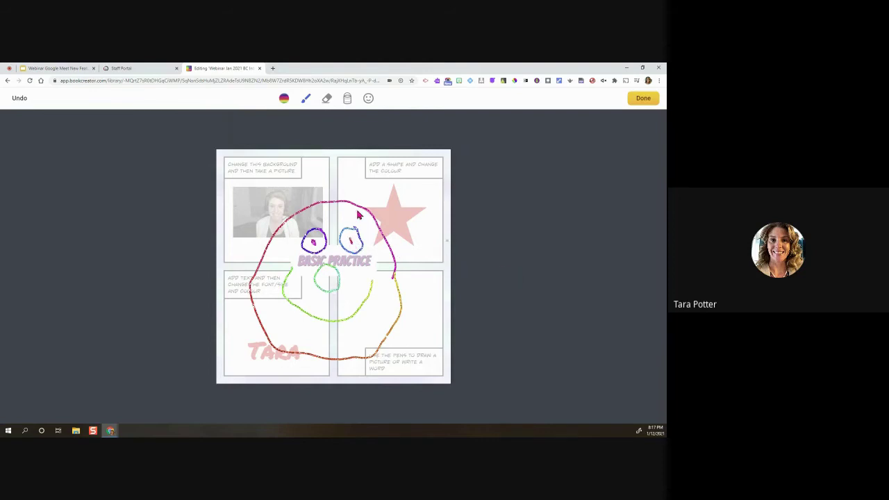
{"action": "left_click", "coordinate": [326, 100]}
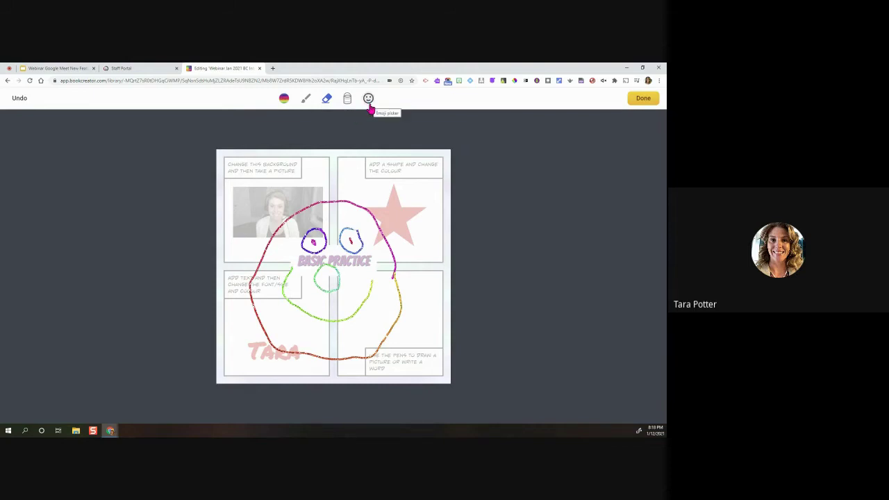
{"action": "left_click_drag", "start_coordinate": [360, 121], "coordinate": [339, 123]}
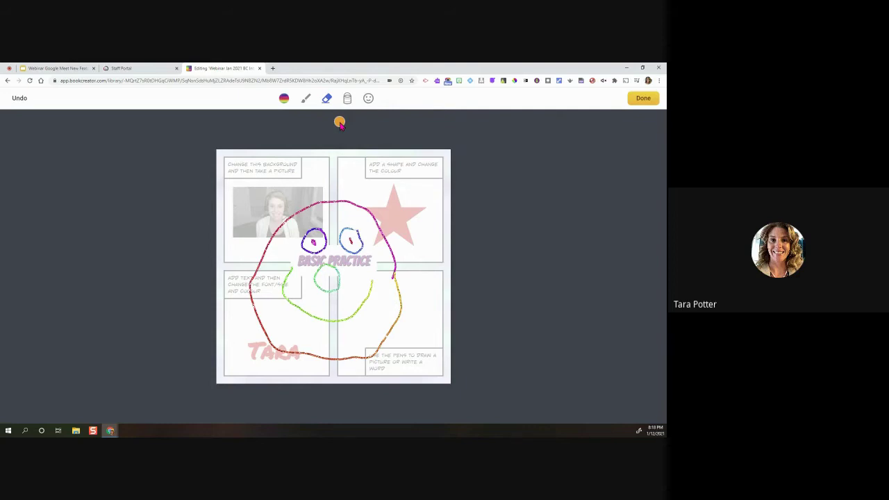
{"action": "left_click", "coordinate": [644, 102]}
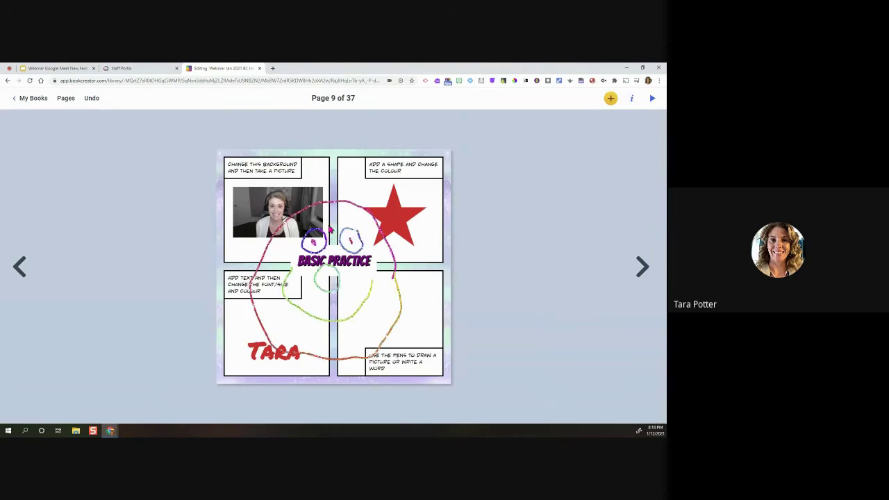
Shrink the smiley into the bottom-right panel, deselect it, and go to page 10.
{"action": "left_click", "coordinate": [339, 222]}
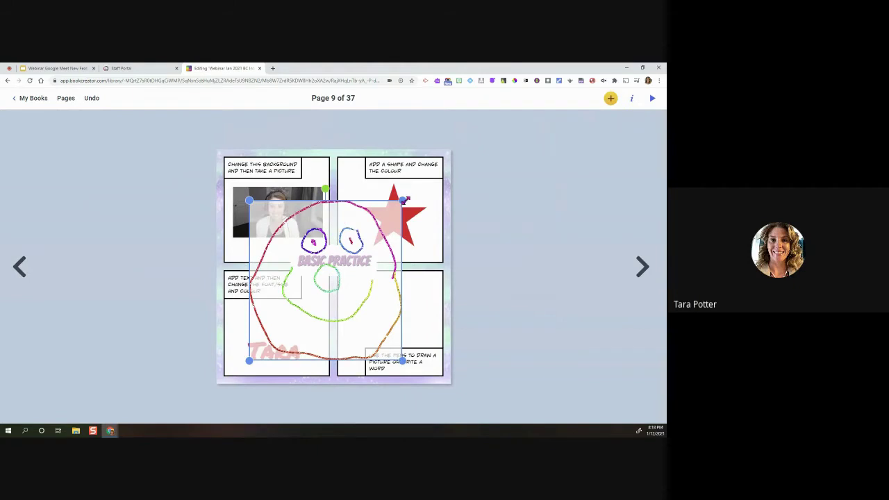
{"action": "mouse_move", "coordinate": [405, 201]}
{"action": "left_mouse_down"}
{"action": "mouse_move", "coordinate": [316, 282]}
{"action": "mouse_move", "coordinate": [313, 296]}
{"action": "left_mouse_up"}
{"action": "left_click_drag", "start_coordinate": [265, 334], "coordinate": [385, 315]}
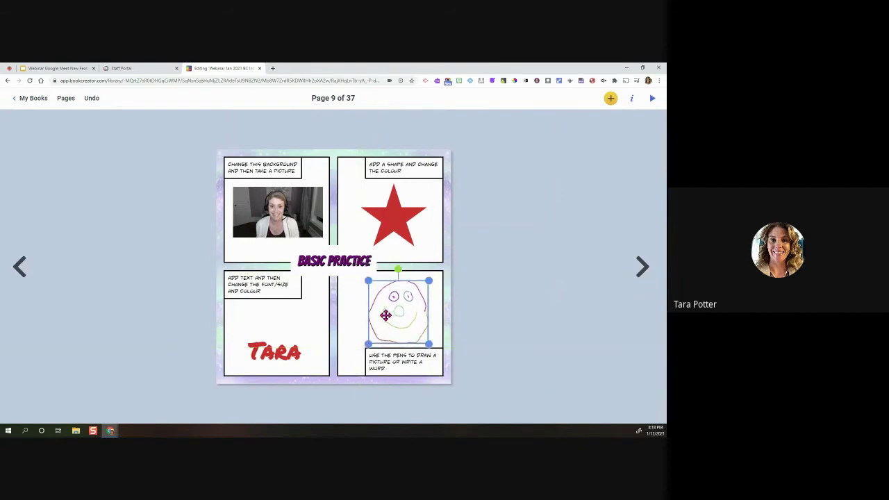
{"action": "left_click", "coordinate": [525, 302]}
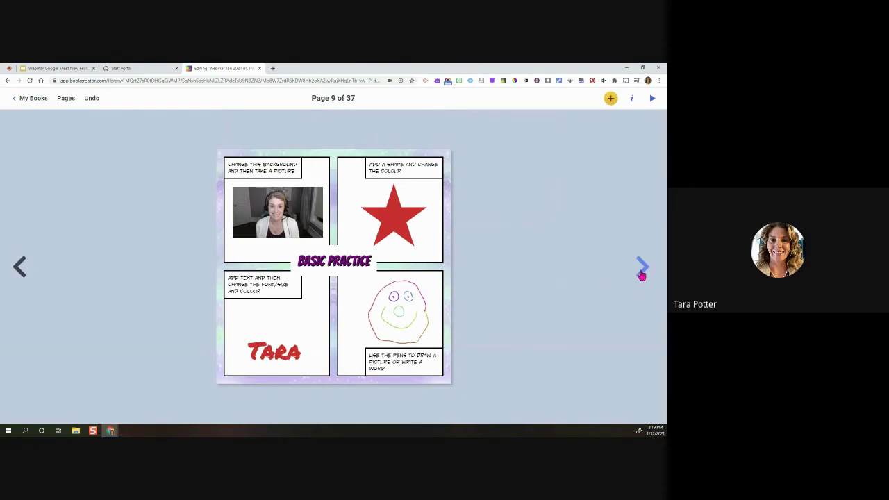
{"action": "left_click", "coordinate": [642, 274]}
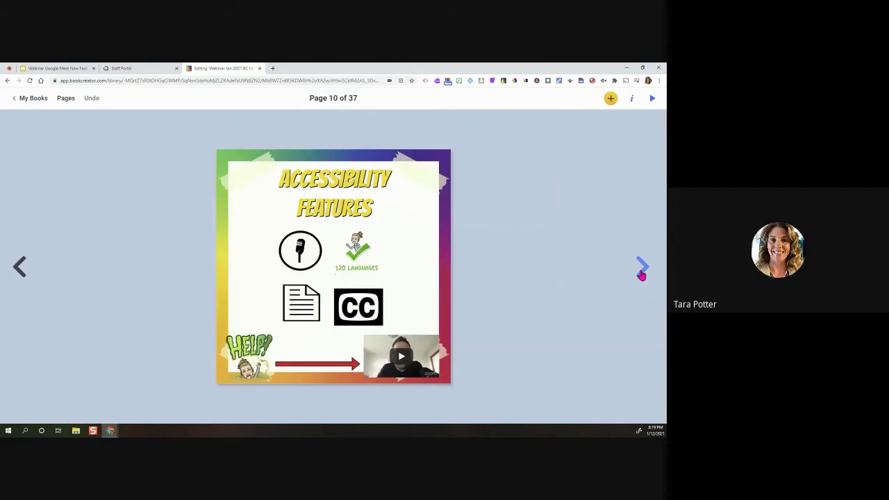
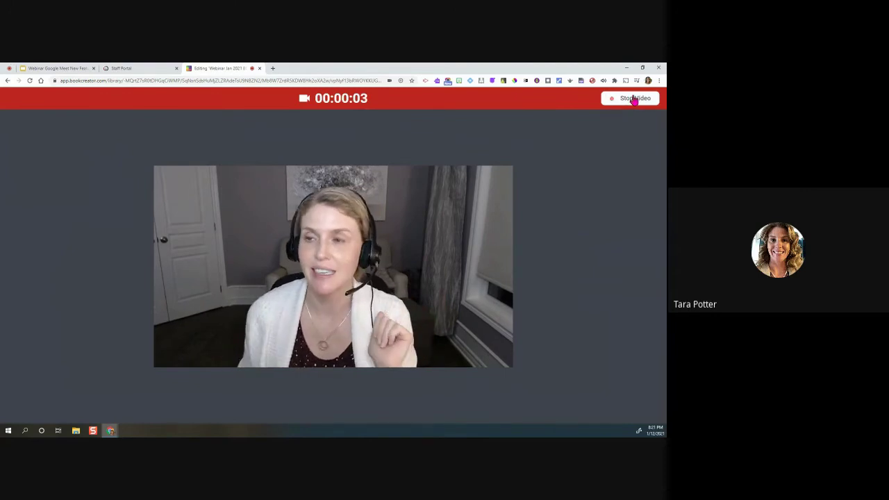
Stop the webcam recording and place the 4-second clip on page 11.
{"action": "left_click", "coordinate": [629, 102]}
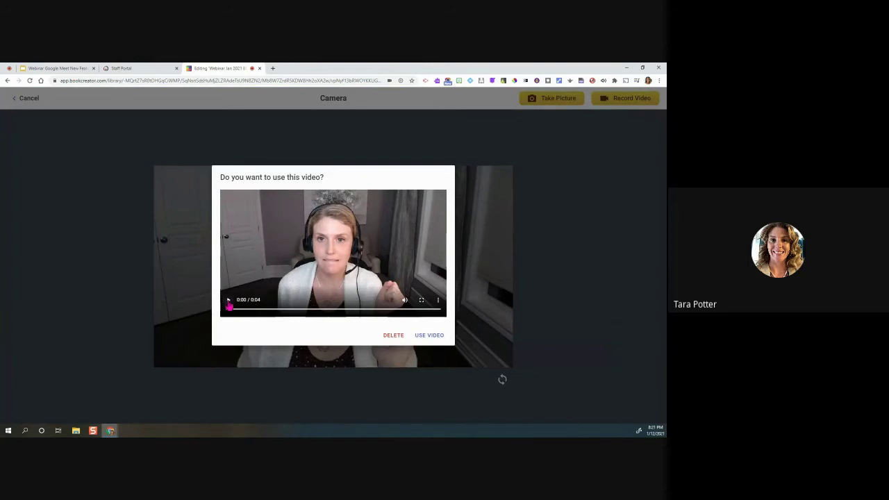
{"action": "left_click", "coordinate": [440, 301]}
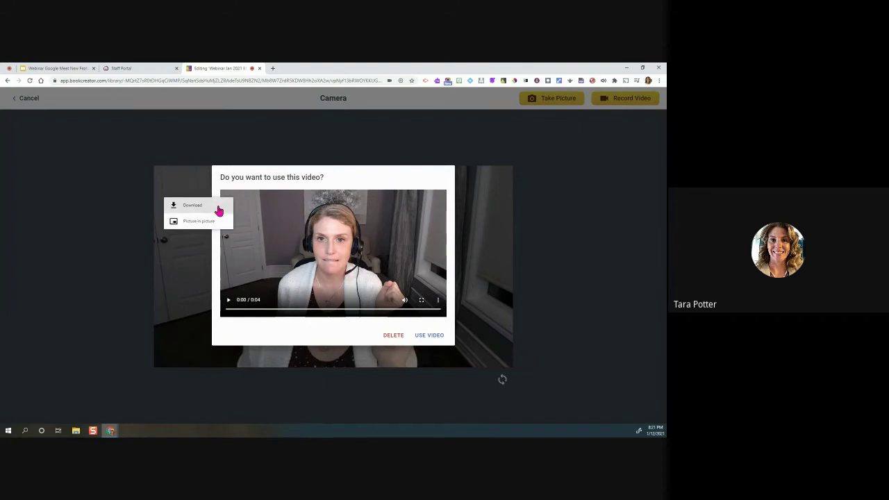
{"action": "left_click", "coordinate": [206, 241]}
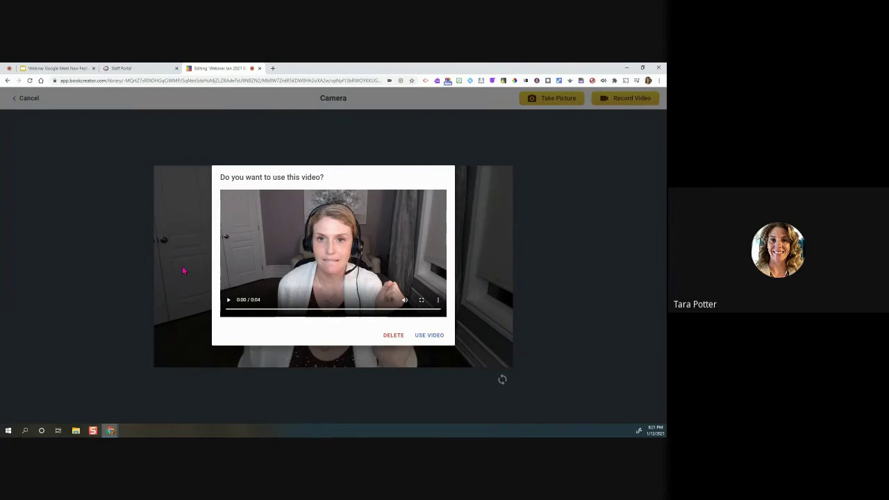
{"action": "left_click", "coordinate": [430, 336]}
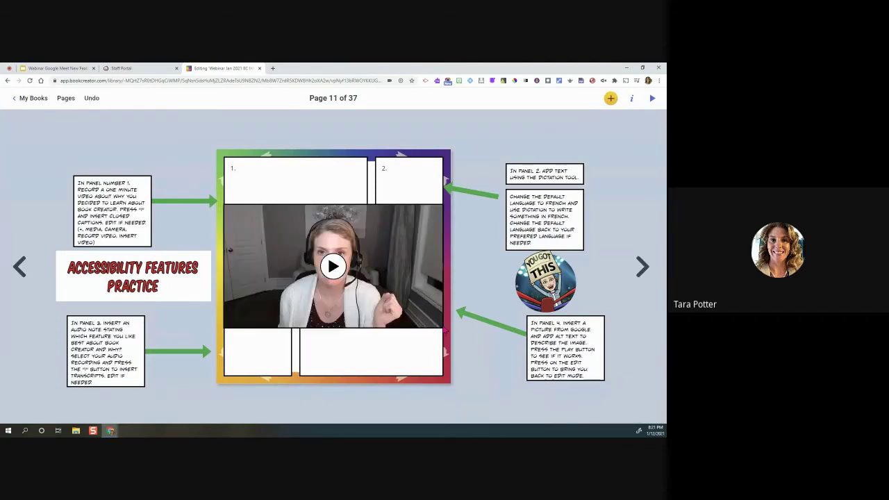
Shrink the webcam video to about 431 by 243 px and position it inside comic panel 1.
{"action": "left_click_drag", "start_coordinate": [441, 329], "coordinate": [375, 276]}
{"action": "left_click_drag", "start_coordinate": [311, 245], "coordinate": [323, 212]}
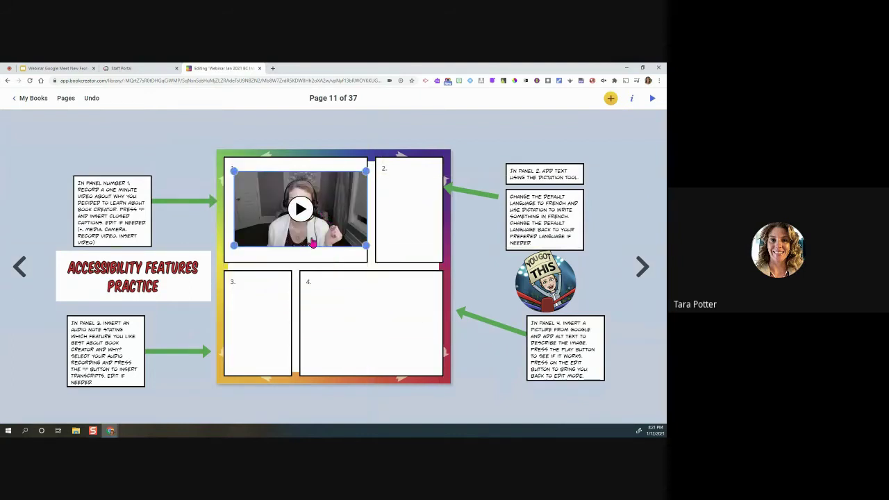
{"action": "left_click_drag", "start_coordinate": [312, 243], "coordinate": [312, 243]}
{"action": "left_click", "coordinate": [483, 240]}
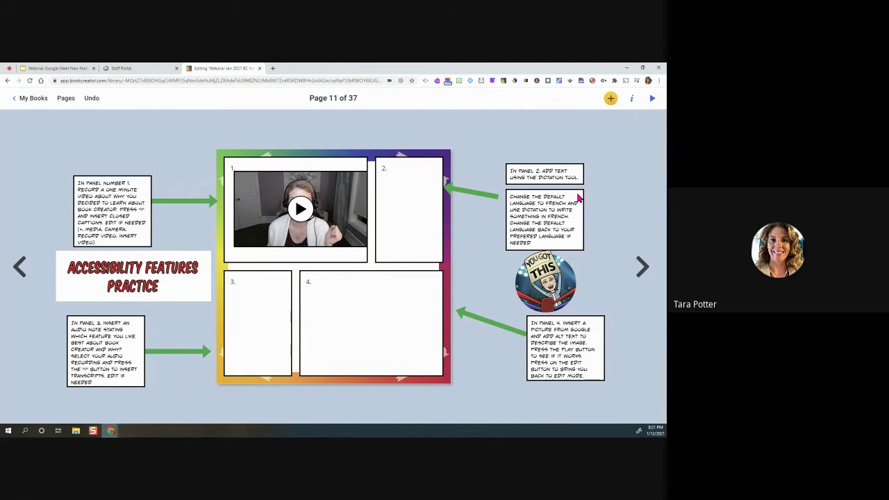
Dictate 'Hello everyone how are you doing?' into a new text box and move it beside the video.
{"action": "left_click", "coordinate": [611, 101]}
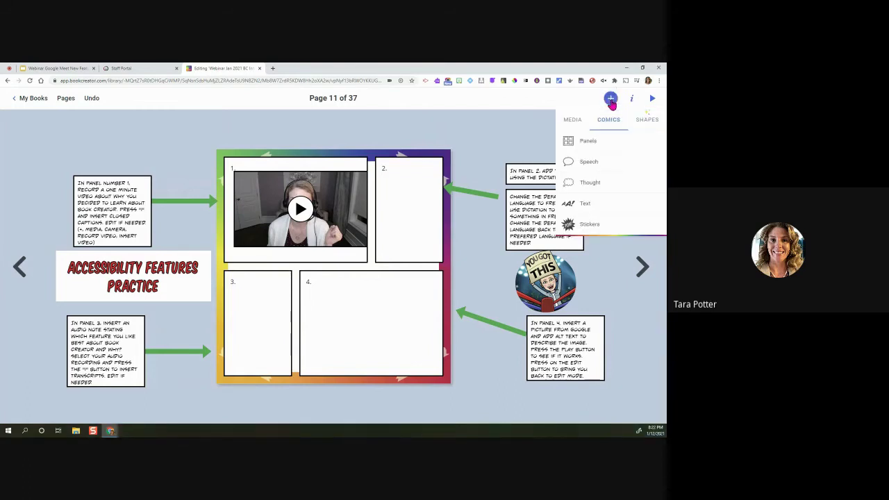
{"action": "left_click", "coordinate": [574, 123]}
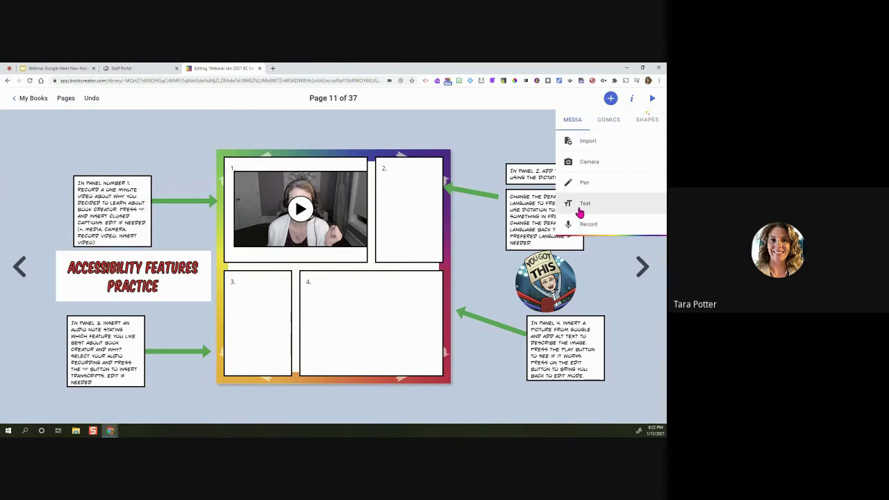
{"action": "left_click", "coordinate": [582, 205]}
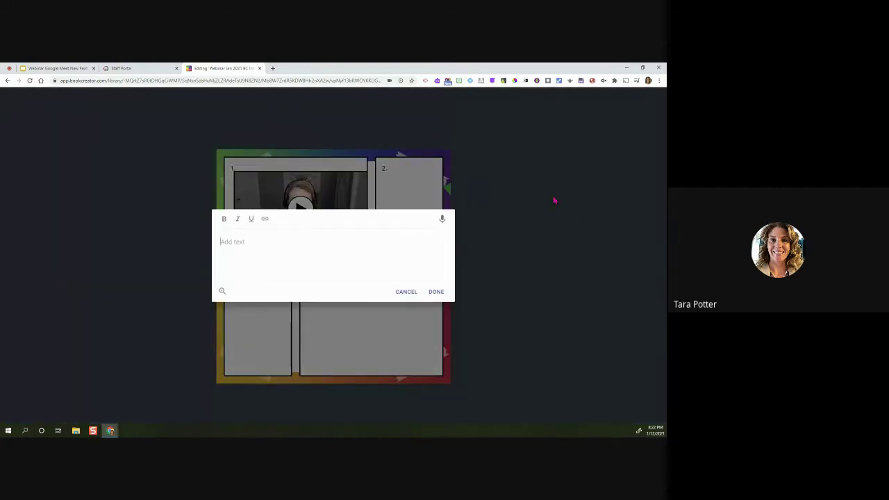
{"action": "left_click", "coordinate": [442, 221]}
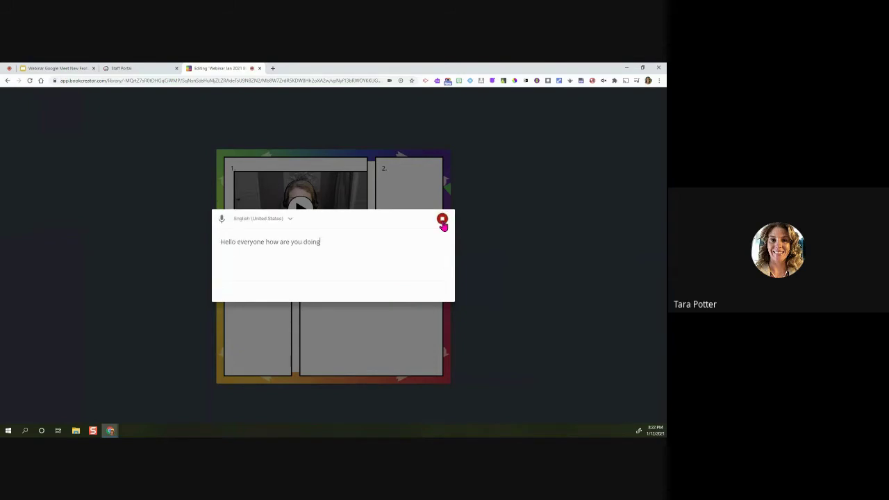
{"action": "left_click", "coordinate": [442, 221]}
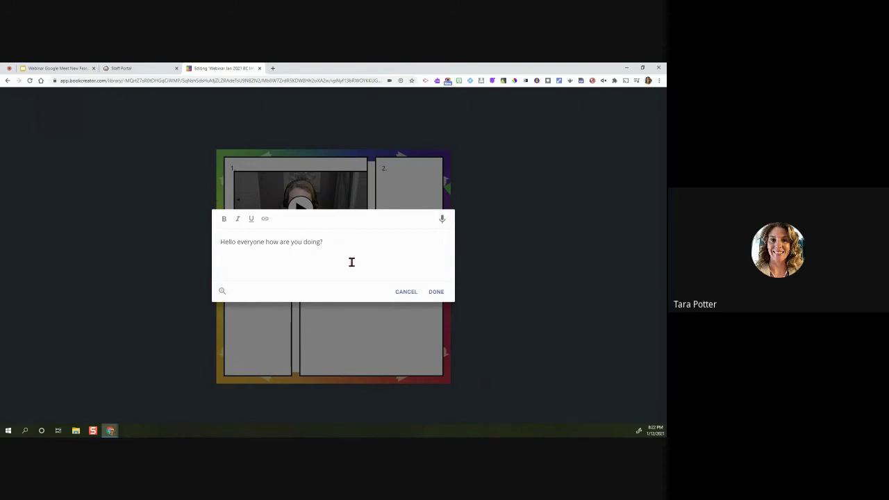
{"action": "left_click", "coordinate": [436, 292]}
{"action": "left_click_drag", "start_coordinate": [360, 197], "coordinate": [426, 232]}
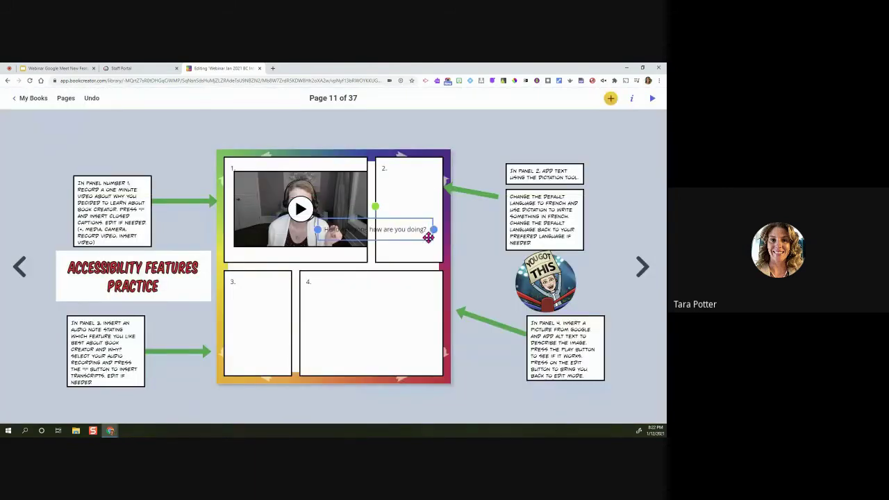
Delete all of the caption's existing text and start a new voice dictation in it.
{"action": "double_click", "coordinate": [424, 231]}
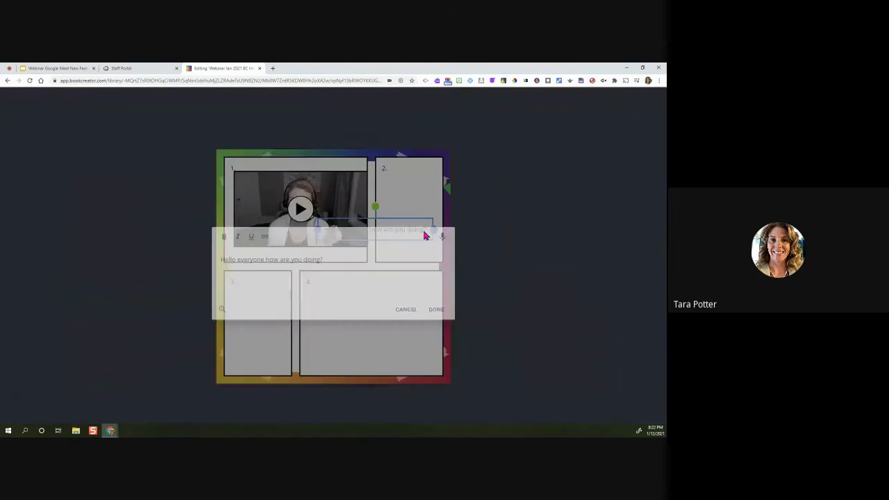
{"action": "left_click_drag", "start_coordinate": [323, 241], "coordinate": [218, 234]}
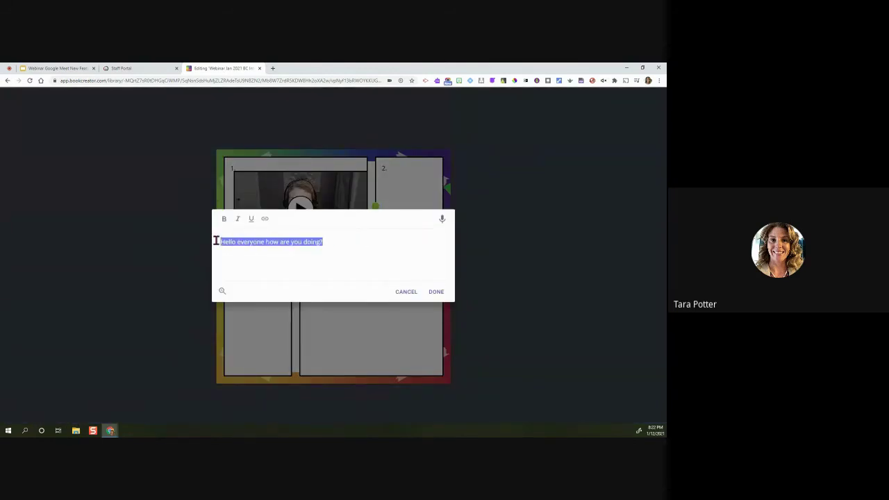
{"action": "key", "text": "BackSpace"}
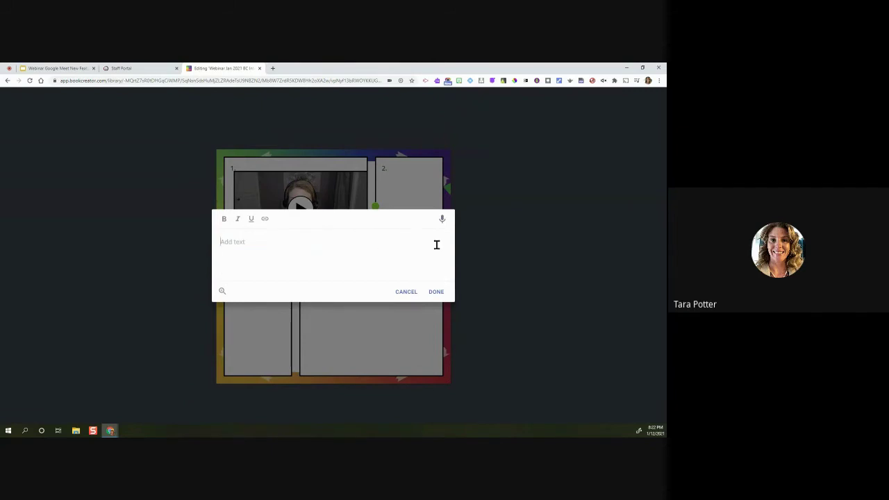
{"action": "left_click", "coordinate": [442, 220]}
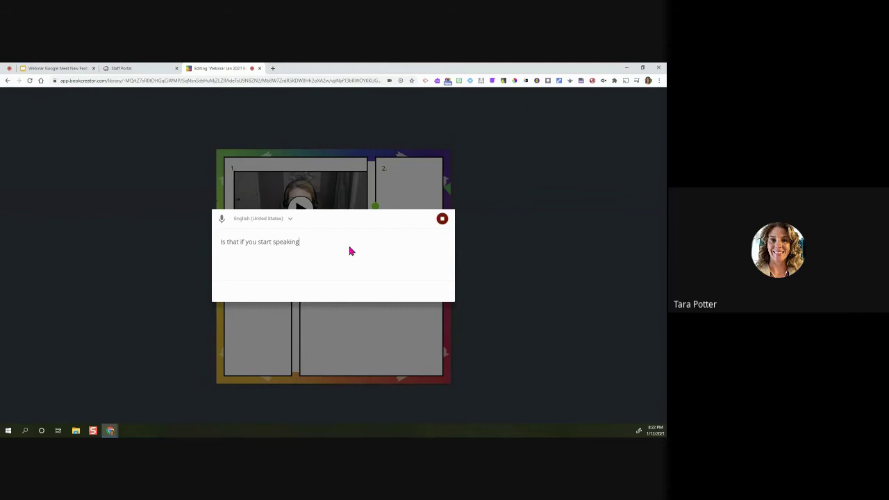
Switch dictation to Français (Canada), dictate 'Bonjour tout le monde.' and delete the English sentence.
{"action": "left_click", "coordinate": [291, 220]}
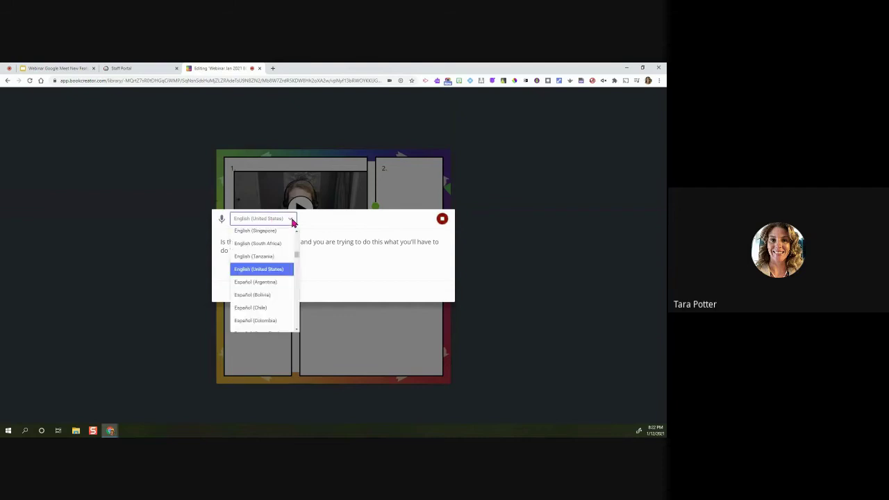
{"action": "scroll", "coordinate": [274, 278], "scroll_direction": "up", "scroll_amount": 3}
{"action": "scroll", "coordinate": [274, 277], "scroll_direction": "up", "scroll_amount": 2}
{"action": "scroll", "coordinate": [276, 274], "scroll_direction": "down", "scroll_amount": 2}
{"action": "scroll", "coordinate": [275, 274], "scroll_direction": "down", "scroll_amount": 5}
{"action": "scroll", "coordinate": [274, 272], "scroll_direction": "up", "scroll_amount": 3}
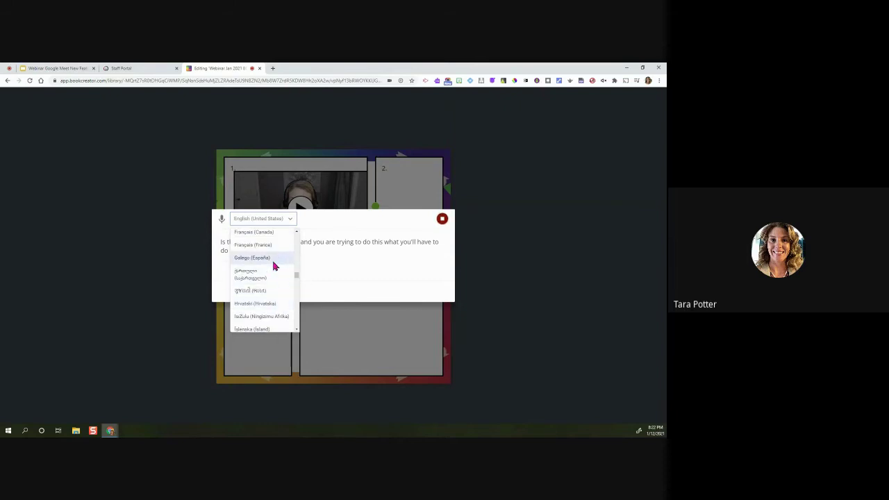
{"action": "left_click", "coordinate": [272, 236]}
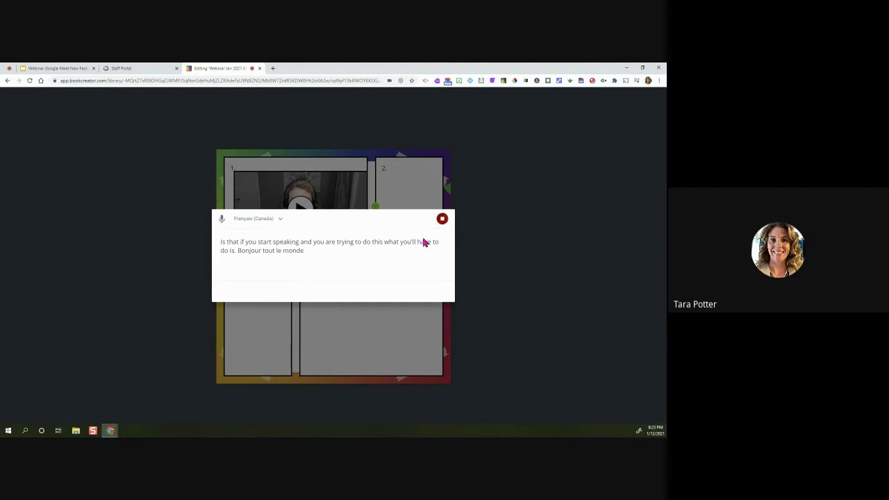
{"action": "left_click", "coordinate": [442, 219]}
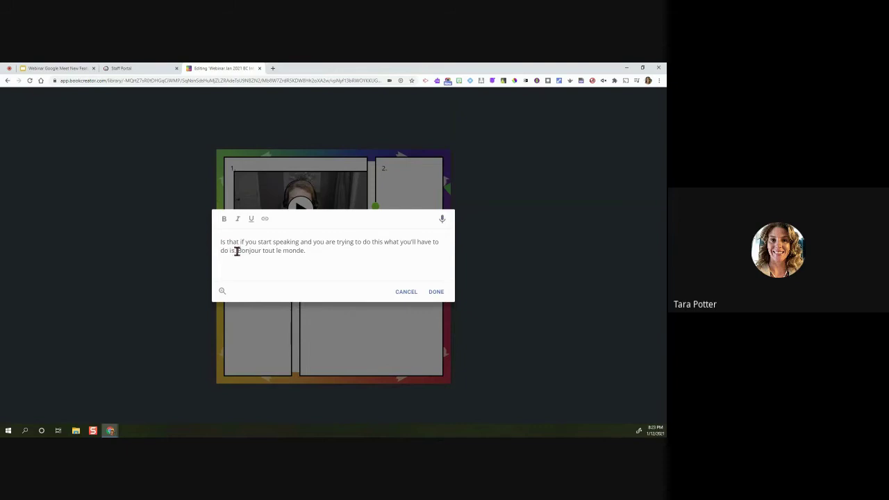
{"action": "left_click_drag", "start_coordinate": [235, 252], "coordinate": [215, 246]}
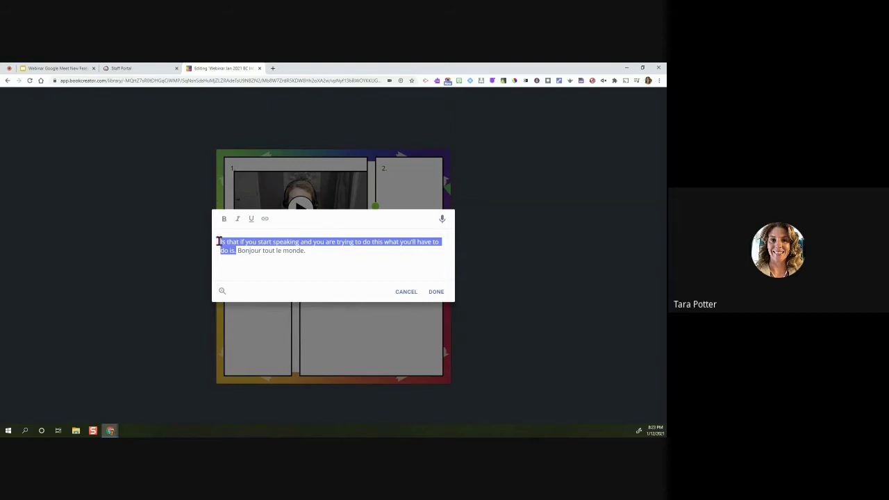
{"action": "key", "text": "BackSpace"}
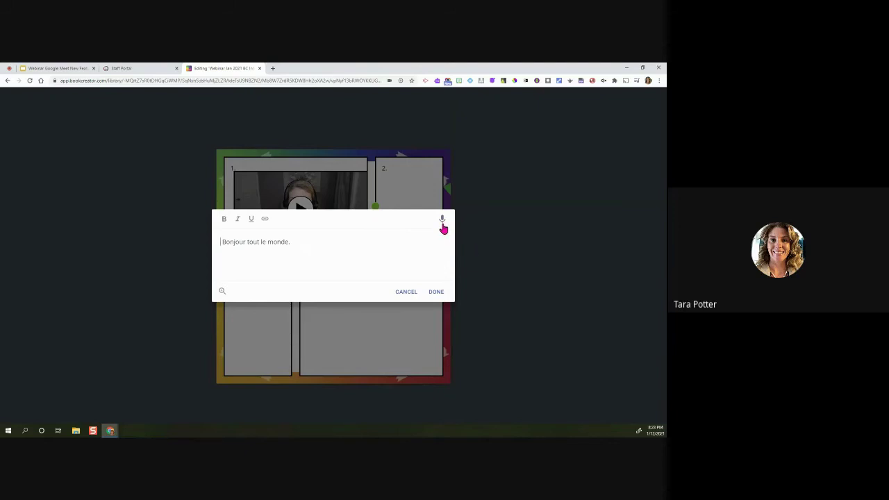
Dictate more French, clear all the dictated text, and cancel the caption edit.
{"action": "left_click", "coordinate": [442, 219]}
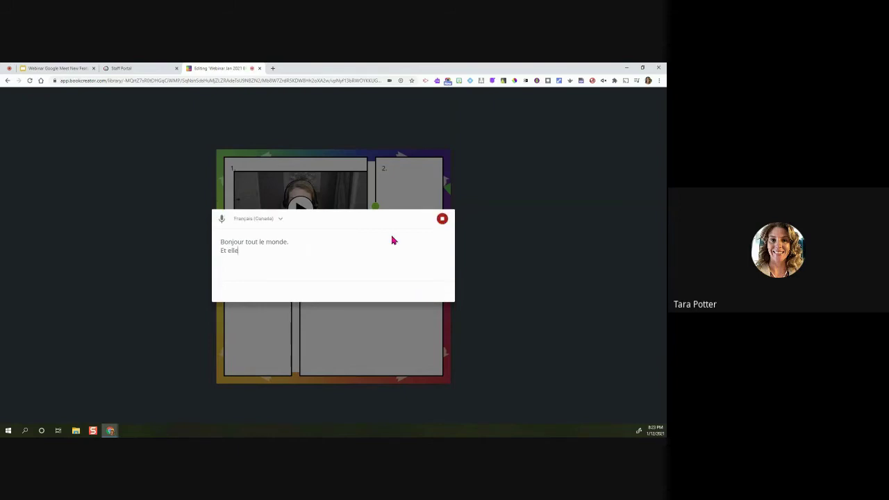
{"action": "left_click", "coordinate": [441, 219]}
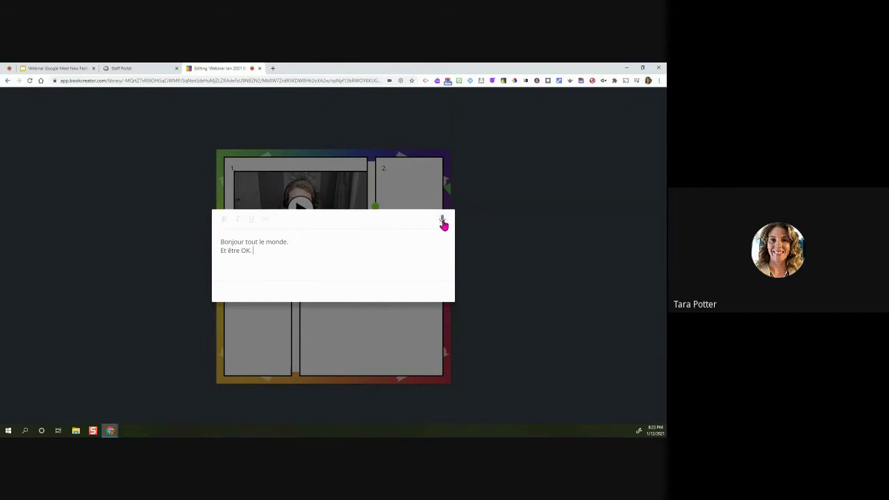
{"action": "left_click_drag", "start_coordinate": [264, 253], "coordinate": [210, 246]}
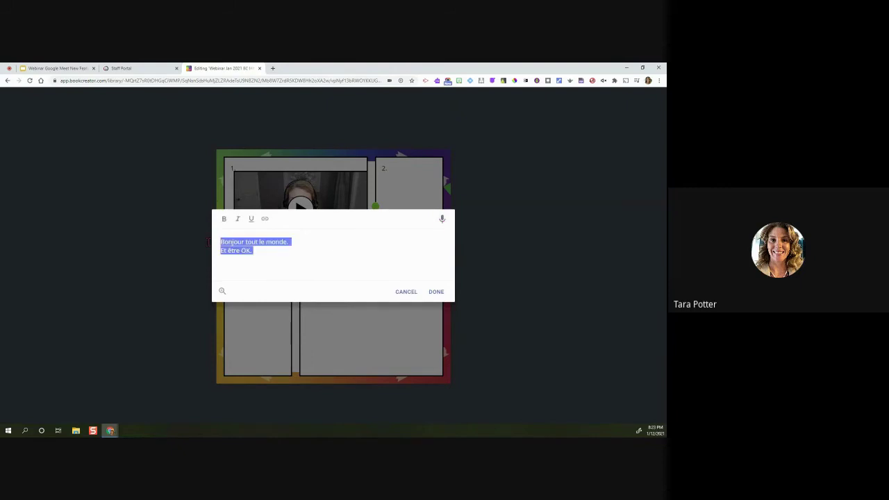
{"action": "key", "text": "BackSpace"}
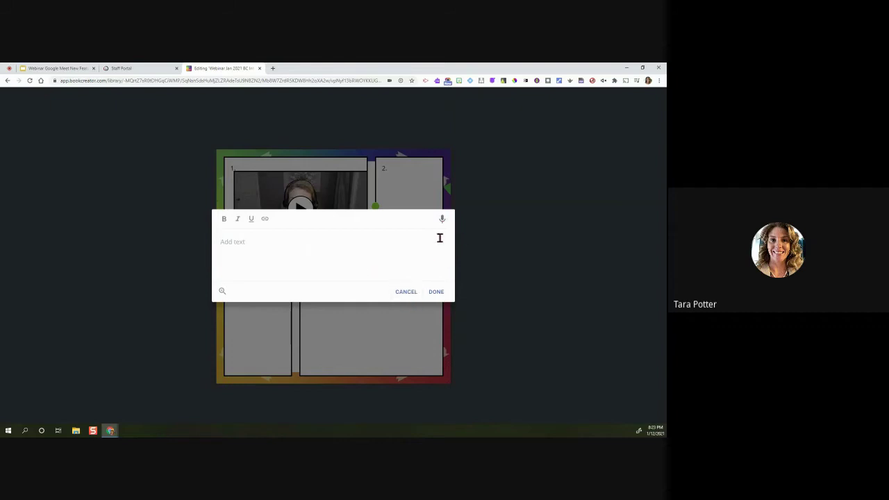
{"action": "left_click", "coordinate": [412, 294]}
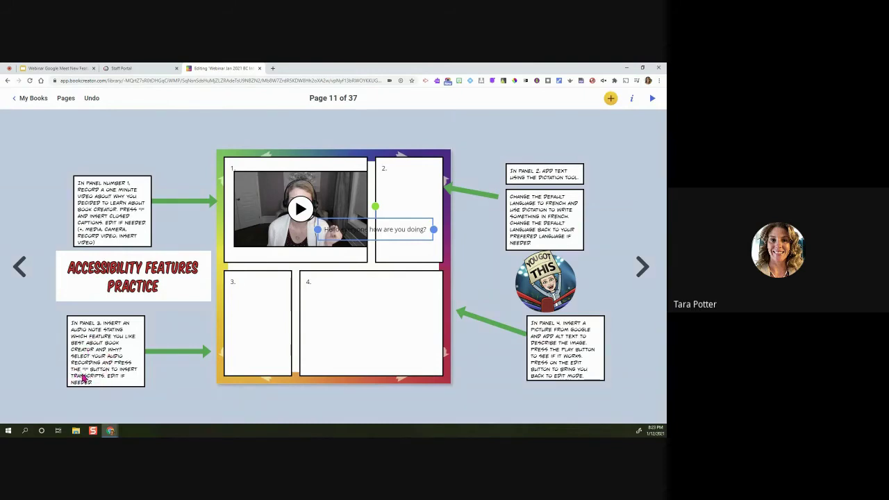
Select and deselect panel 3's instruction box and its empty frame.
{"action": "left_click", "coordinate": [94, 369]}
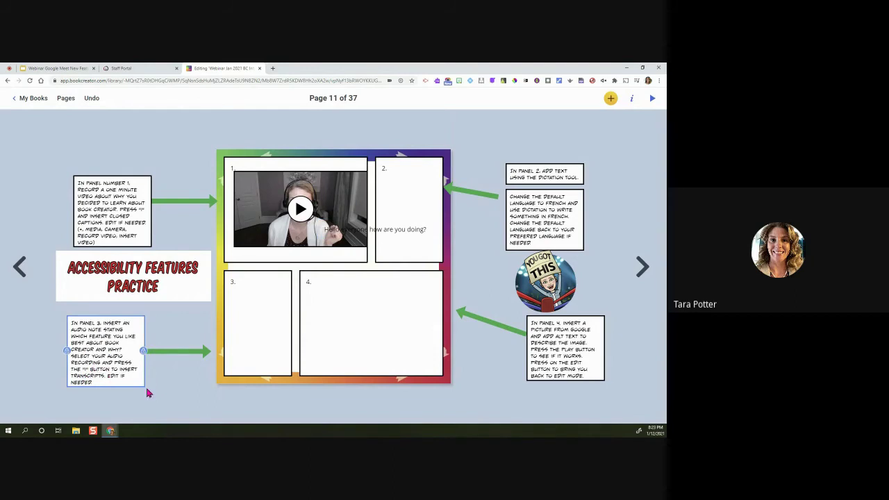
{"action": "left_click", "coordinate": [180, 394]}
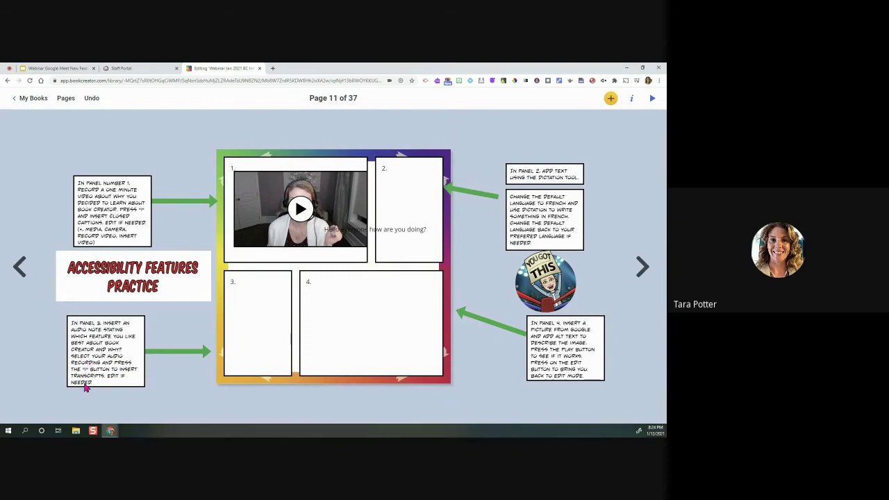
{"action": "left_click", "coordinate": [273, 358]}
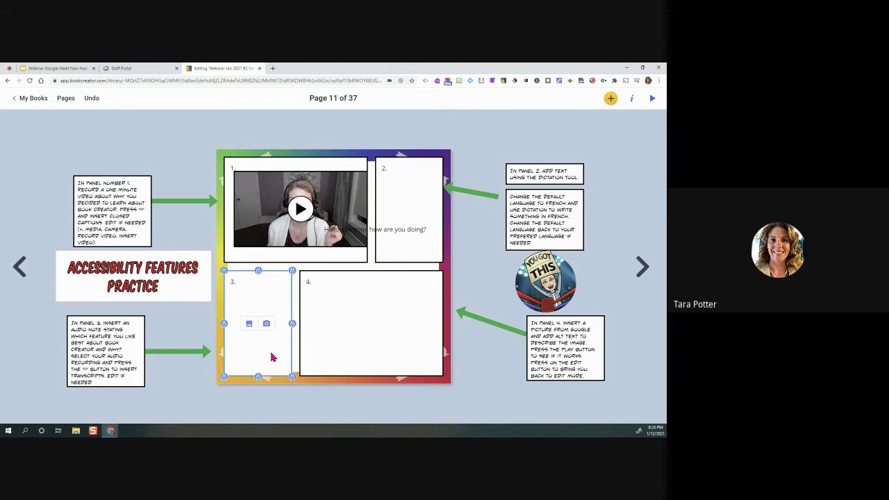
{"action": "left_click", "coordinate": [208, 403]}
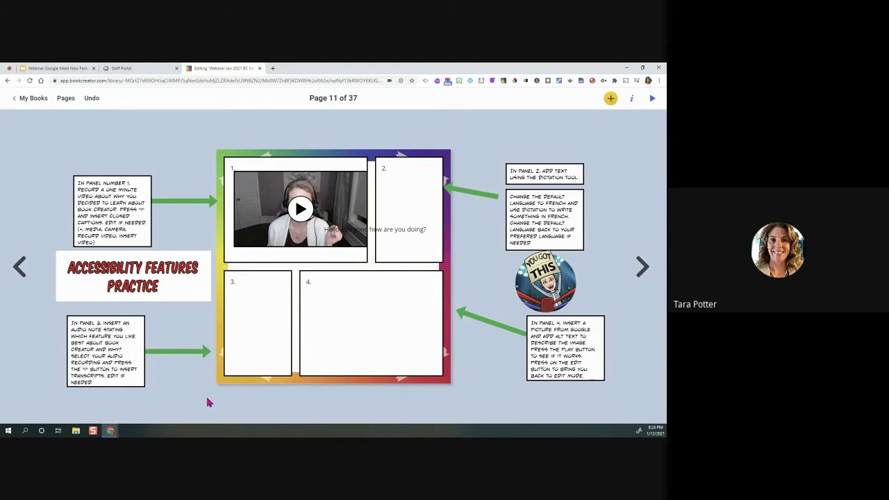
Record a short spoken audio note and add the recording to the page.
{"action": "left_click", "coordinate": [610, 99]}
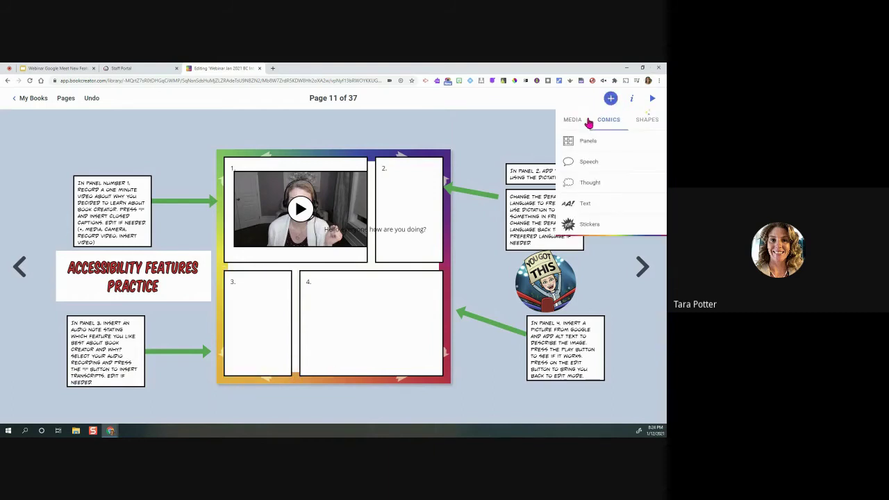
{"action": "left_click", "coordinate": [578, 122]}
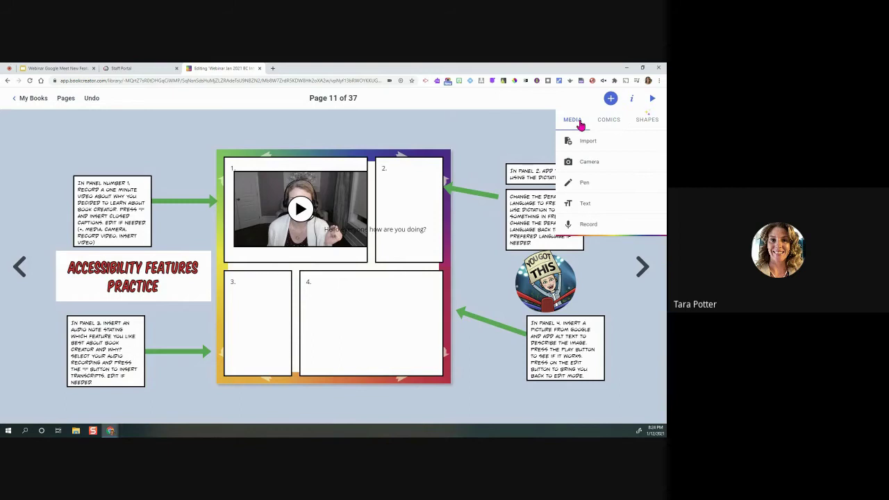
{"action": "left_click", "coordinate": [584, 229]}
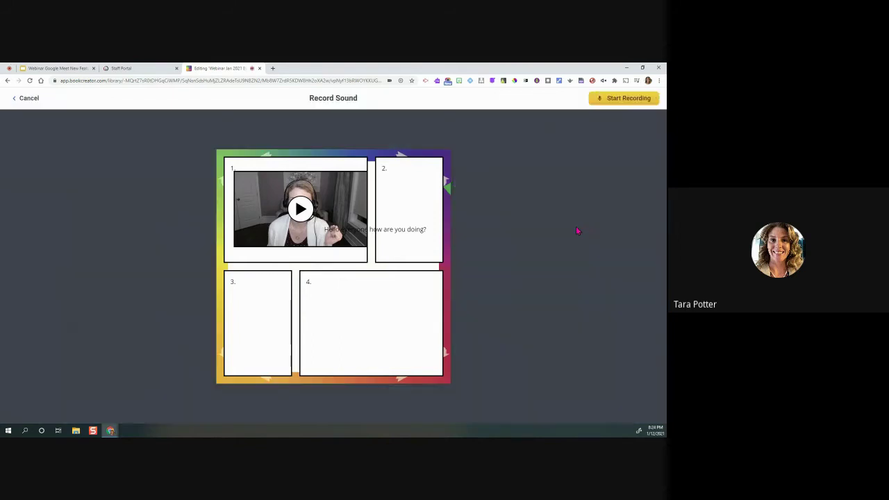
{"action": "left_click", "coordinate": [609, 104]}
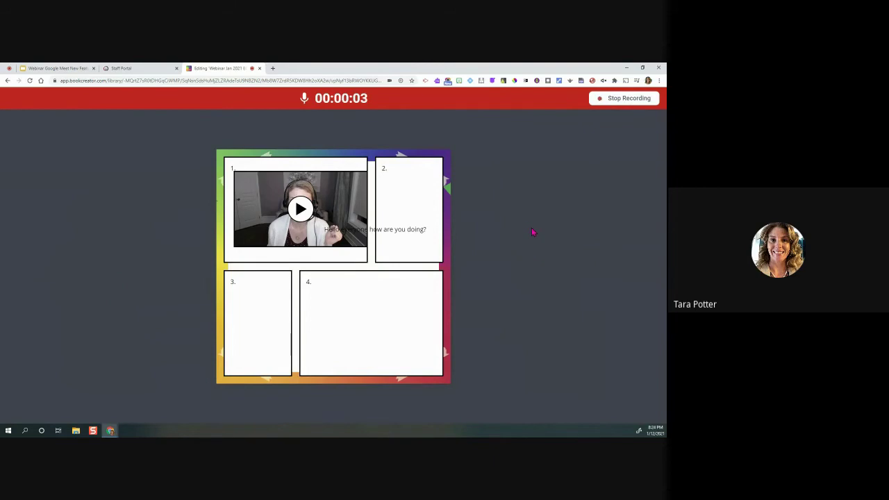
{"action": "left_click", "coordinate": [627, 99]}
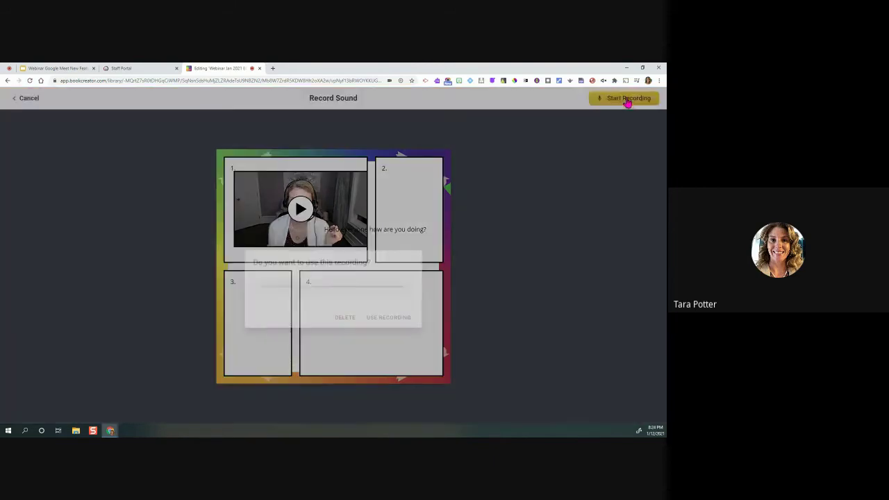
{"action": "left_click", "coordinate": [383, 286]}
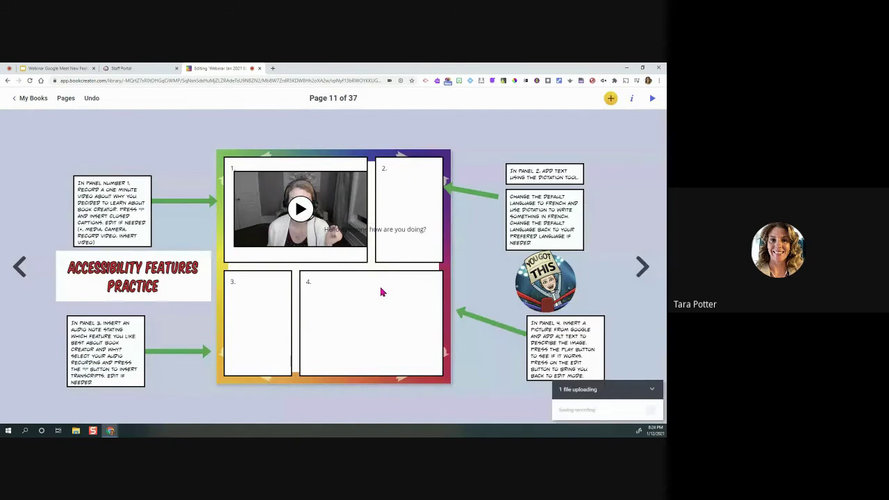
Move the audio note into panel 3 and auto-generate its English transcript.
{"action": "left_click_drag", "start_coordinate": [380, 291], "coordinate": [273, 349]}
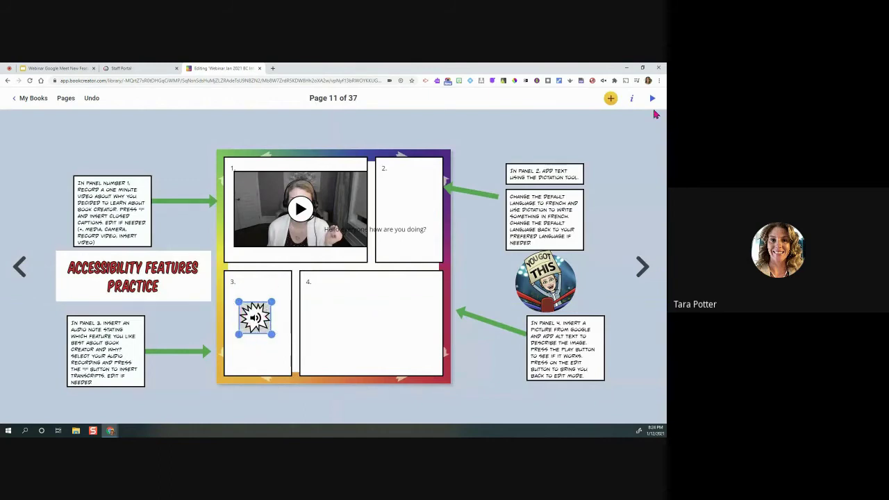
{"action": "left_click", "coordinate": [631, 98]}
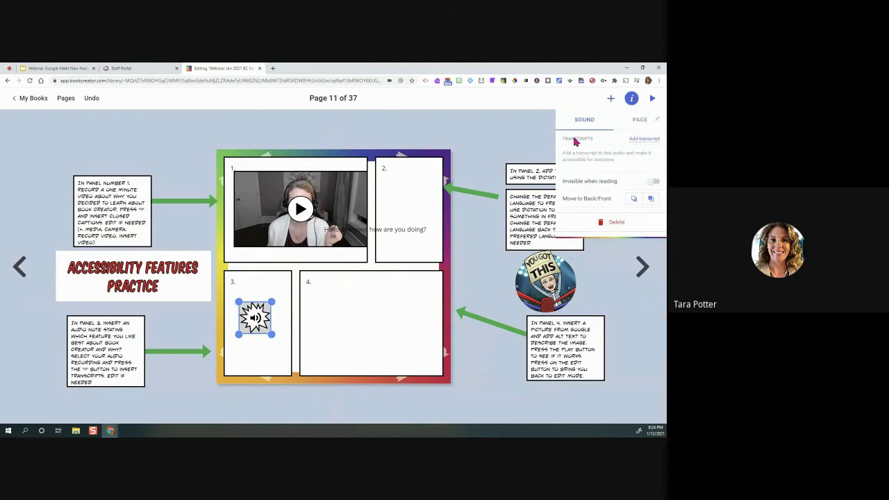
{"action": "left_click", "coordinate": [640, 140]}
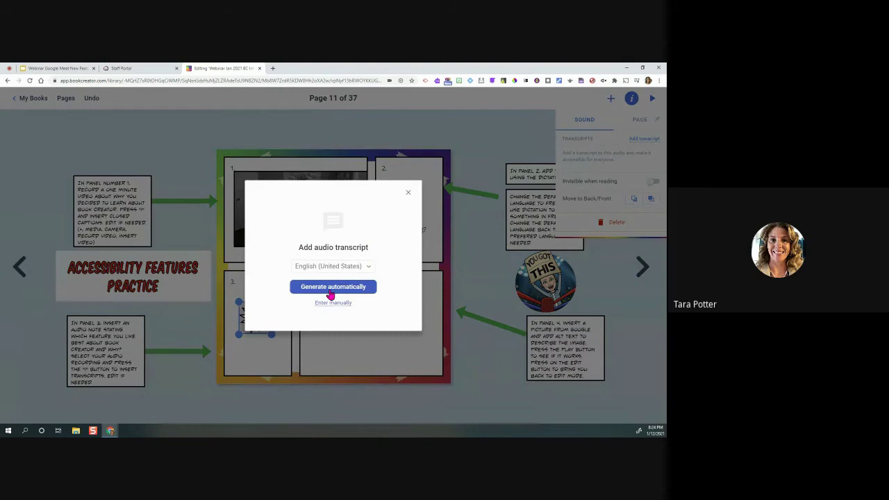
{"action": "left_click", "coordinate": [337, 286]}
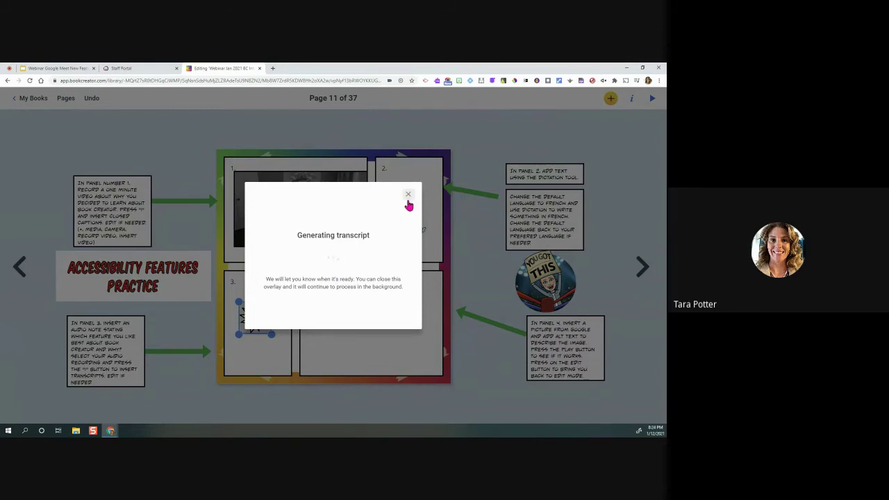
{"action": "left_click", "coordinate": [409, 196]}
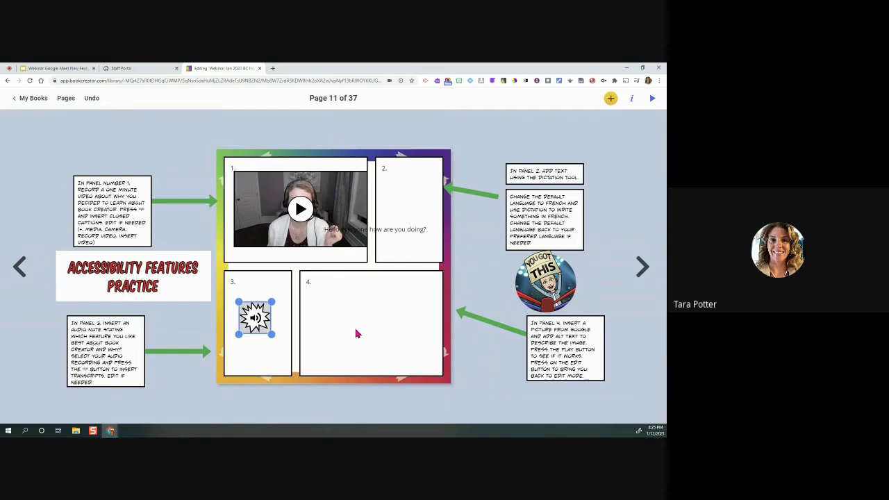
Search Google Images for 'dog' and insert the husky photo into panel 4.
{"action": "left_click", "coordinate": [269, 362]}
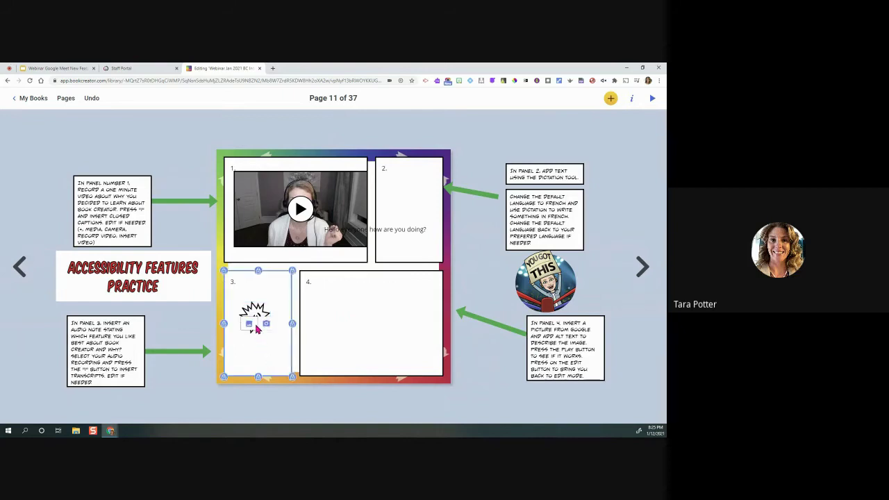
{"action": "left_click", "coordinate": [366, 322]}
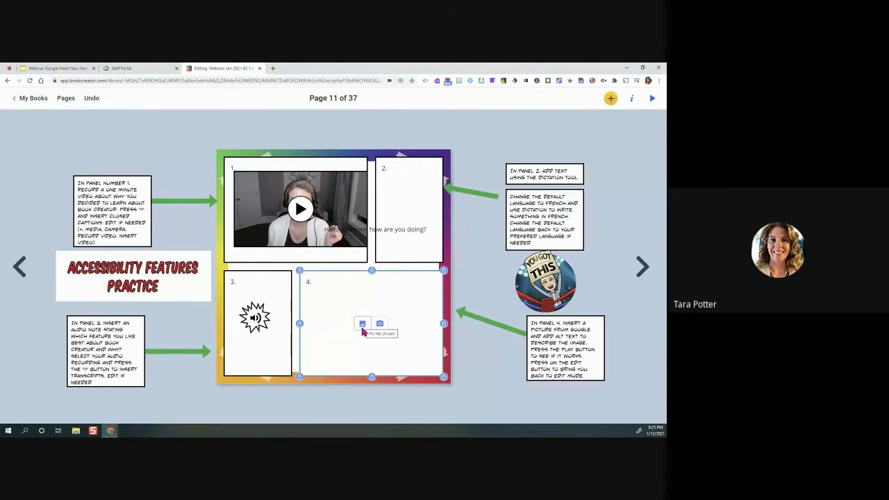
{"action": "left_click", "coordinate": [362, 328]}
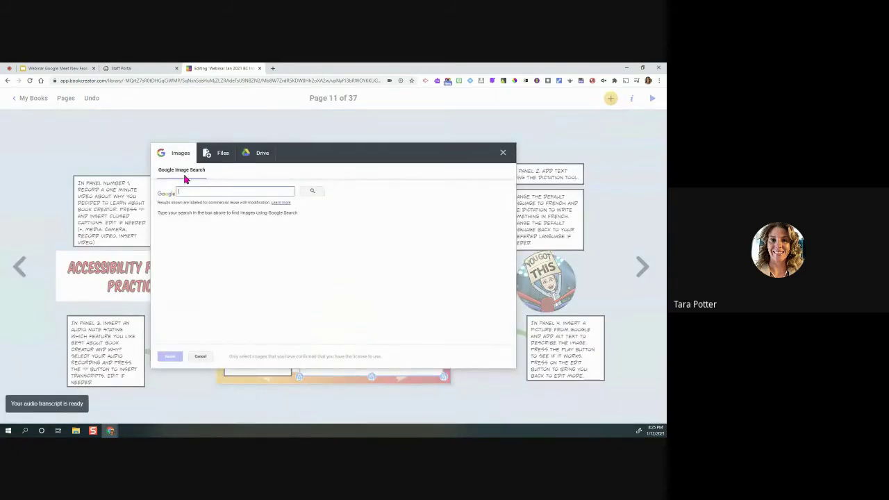
{"action": "type", "text": "dog"}
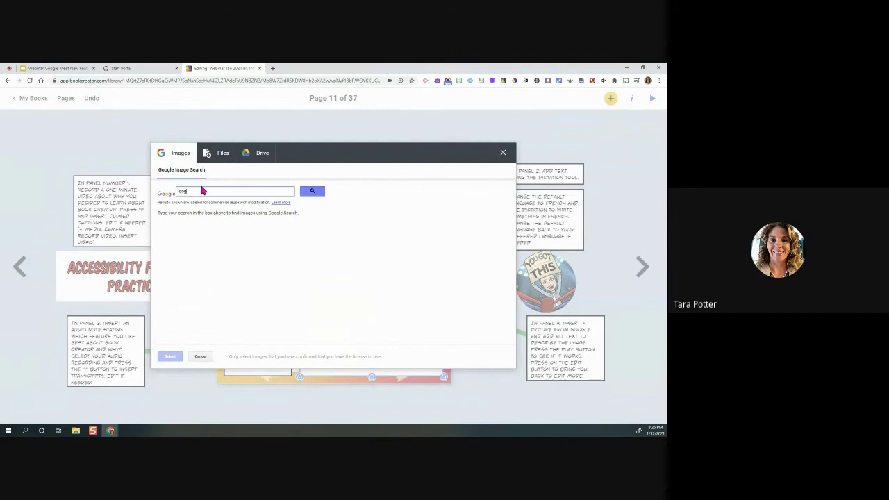
{"action": "key", "text": "Return"}
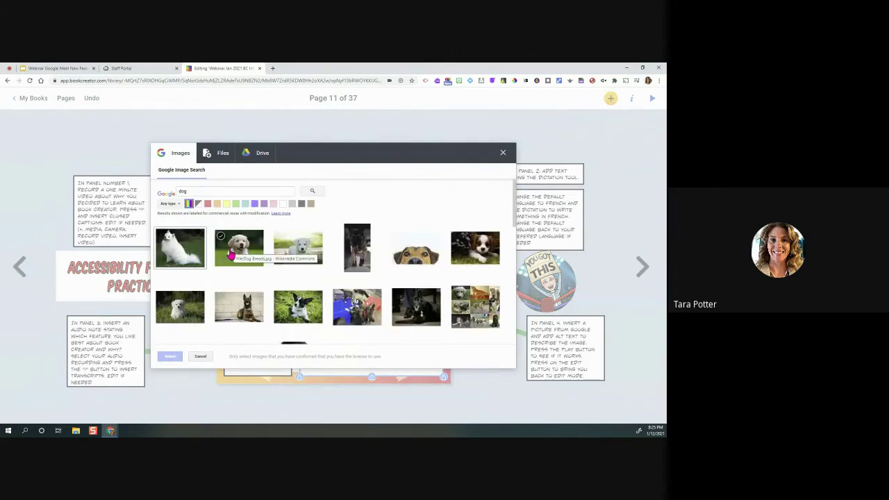
{"action": "scroll", "coordinate": [242, 257], "scroll_direction": "down", "scroll_amount": 1}
{"action": "scroll", "coordinate": [363, 312], "scroll_direction": "down", "scroll_amount": 1}
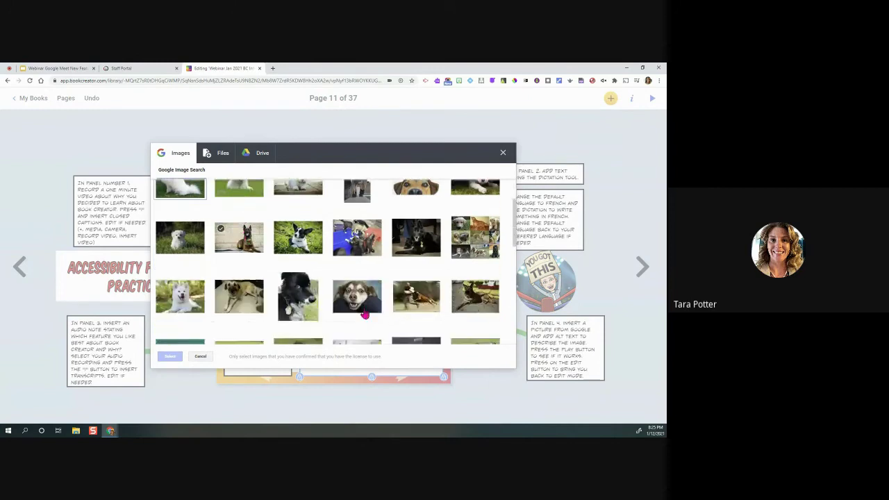
{"action": "left_click", "coordinate": [366, 306]}
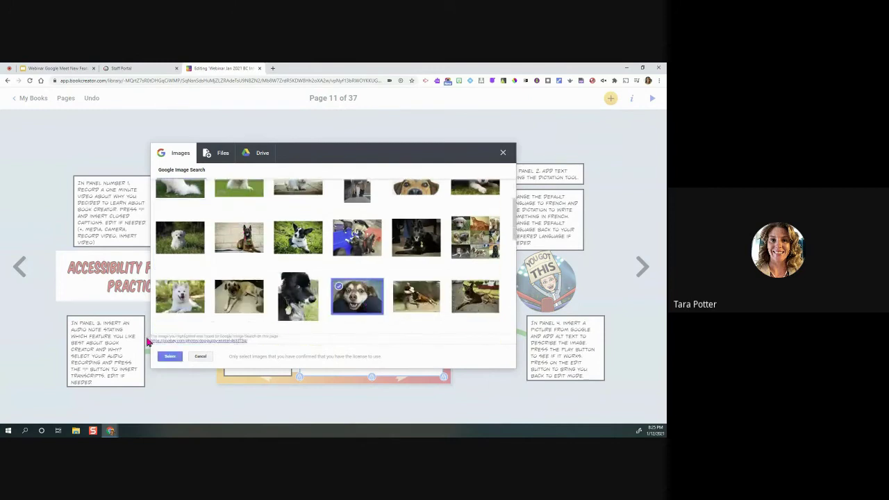
{"action": "left_click", "coordinate": [168, 356]}
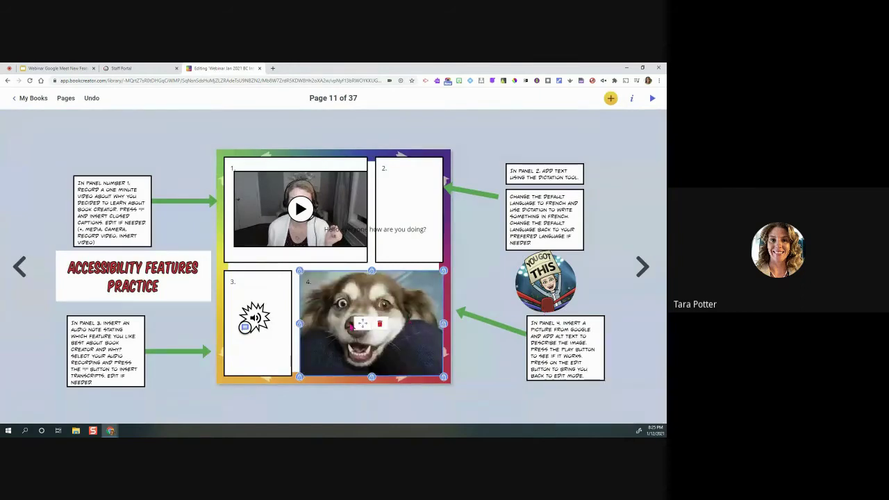
{"action": "left_click", "coordinate": [474, 296]}
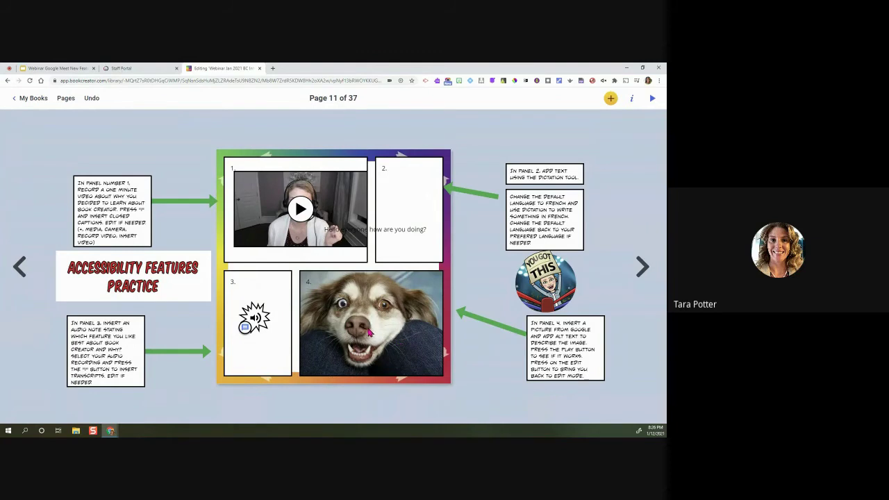
{"action": "left_click", "coordinate": [370, 333]}
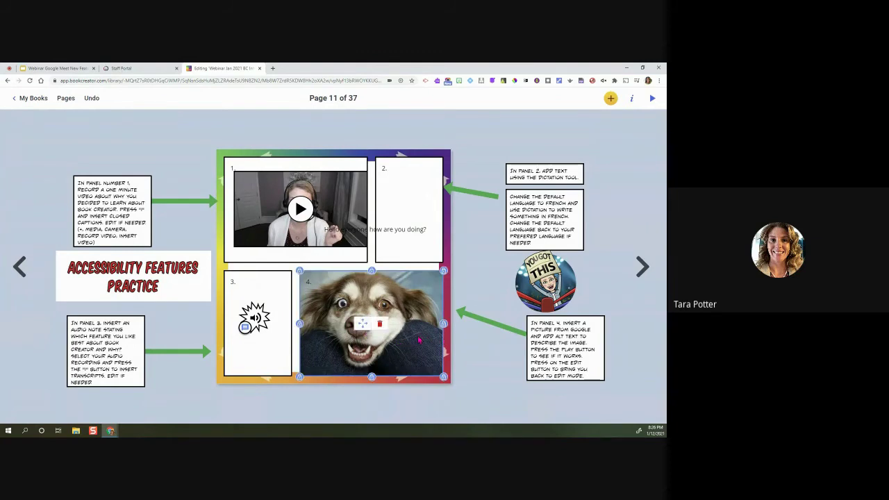
Delete the husky, import a tan dog lying down from a Google search for dog, and shrink it into panel 4.
{"action": "left_click", "coordinate": [380, 326]}
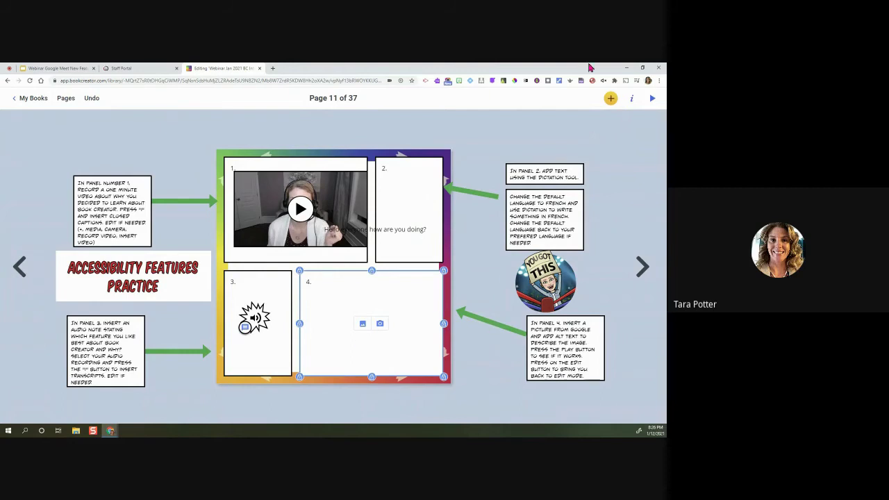
{"action": "left_click", "coordinate": [611, 99]}
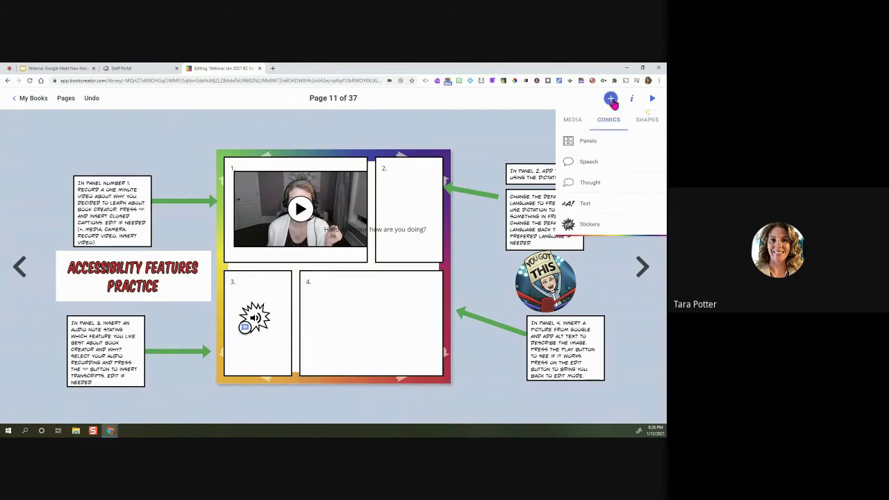
{"action": "left_click", "coordinate": [570, 121]}
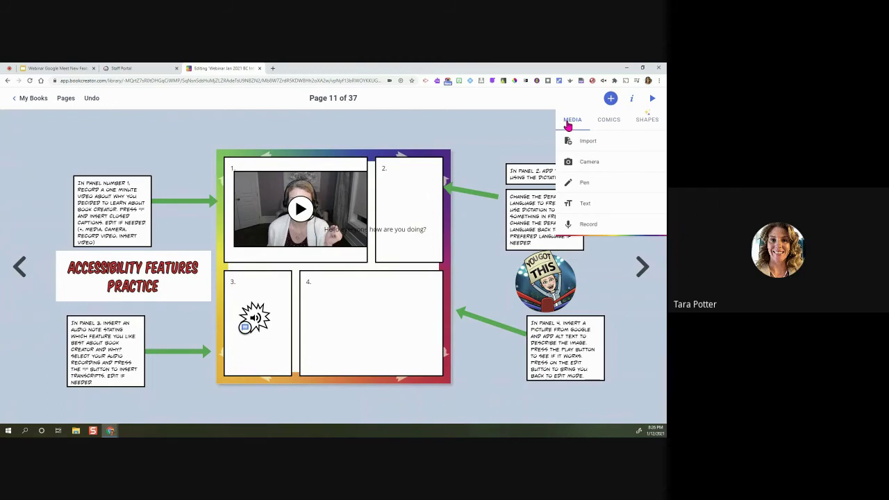
{"action": "left_click", "coordinate": [588, 143]}
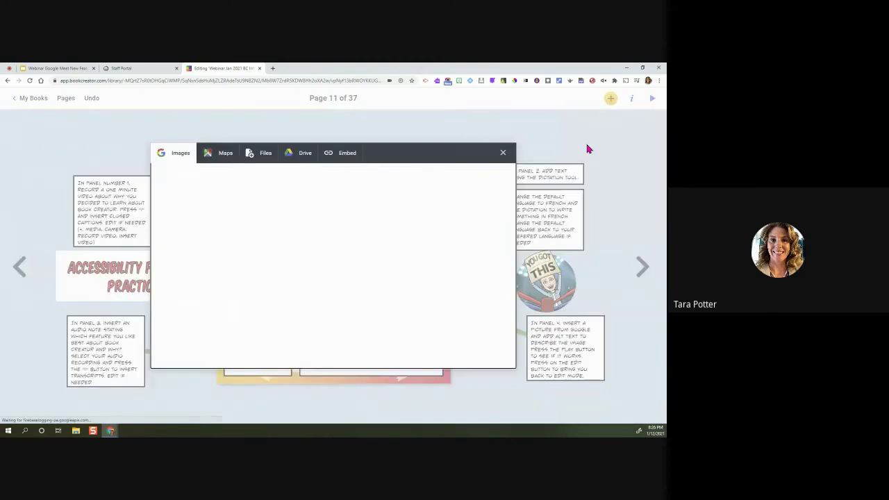
{"action": "left_click", "coordinate": [234, 193]}
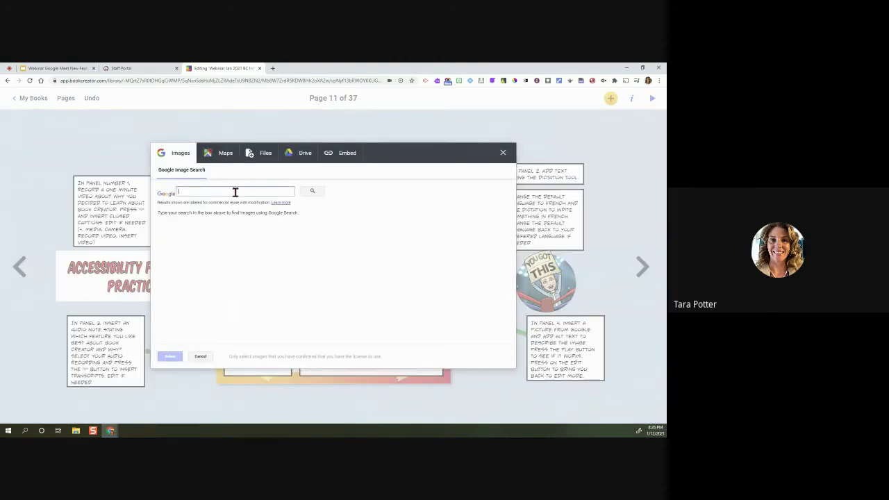
{"action": "type", "text": "dd"}
{"action": "type", "text": "g"}
{"action": "key", "text": "Return"}
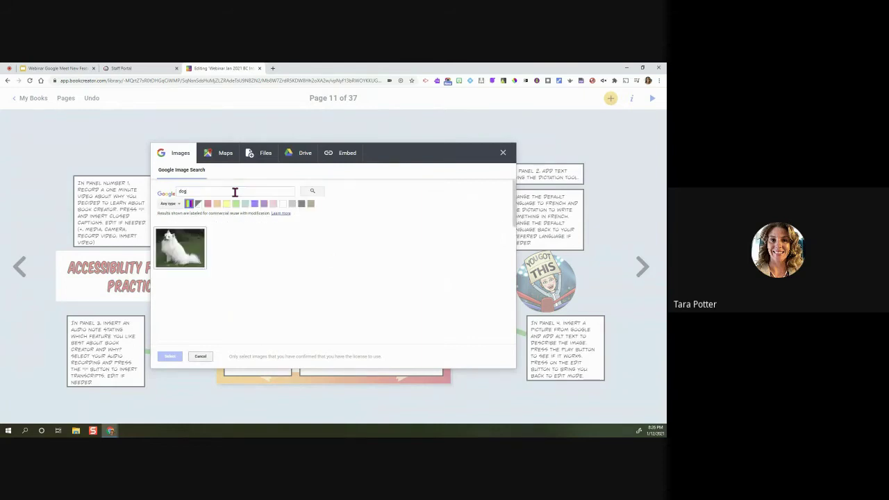
{"action": "scroll", "coordinate": [290, 260], "scroll_direction": "down", "scroll_amount": 1}
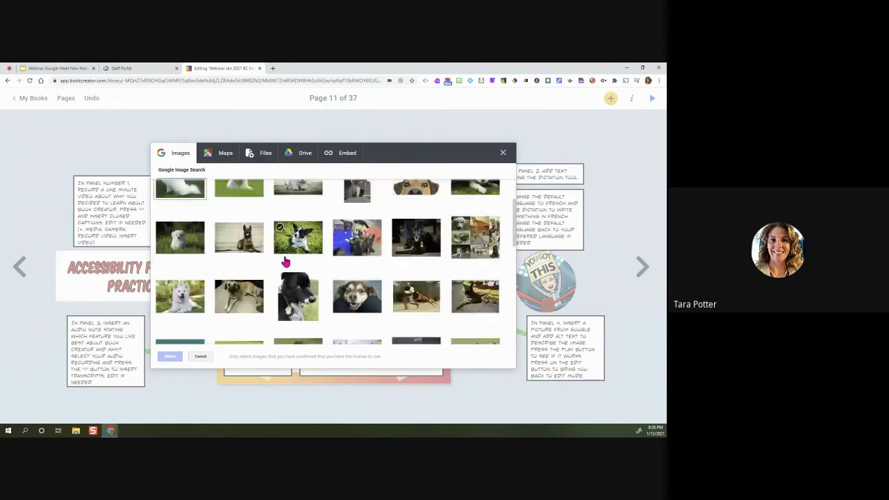
{"action": "left_click", "coordinate": [235, 308]}
{"action": "left_click", "coordinate": [170, 357]}
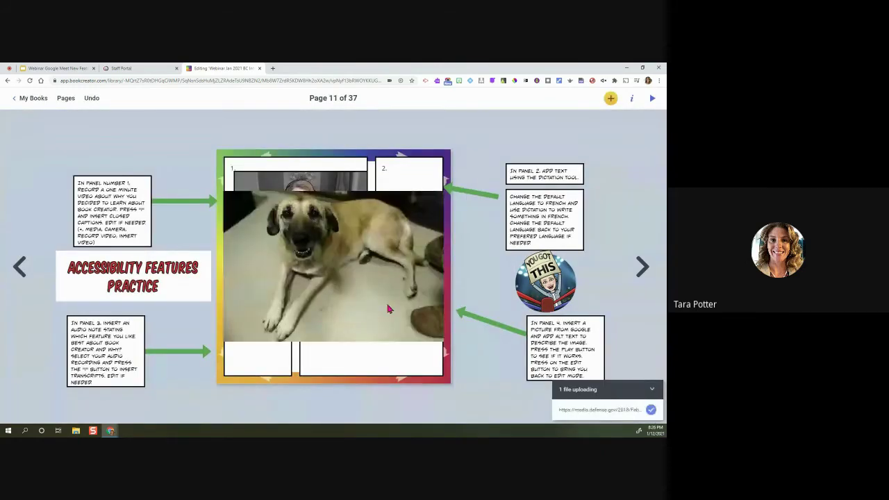
{"action": "left_click_drag", "start_coordinate": [445, 342], "coordinate": [385, 347]}
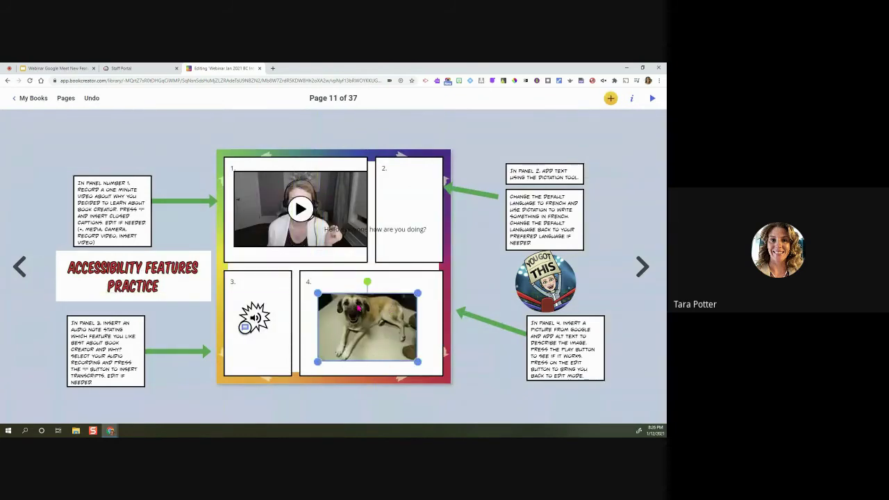
Give the dog picture the alt text 'Dog laying down' and go to page 12.
{"action": "left_click", "coordinate": [632, 99]}
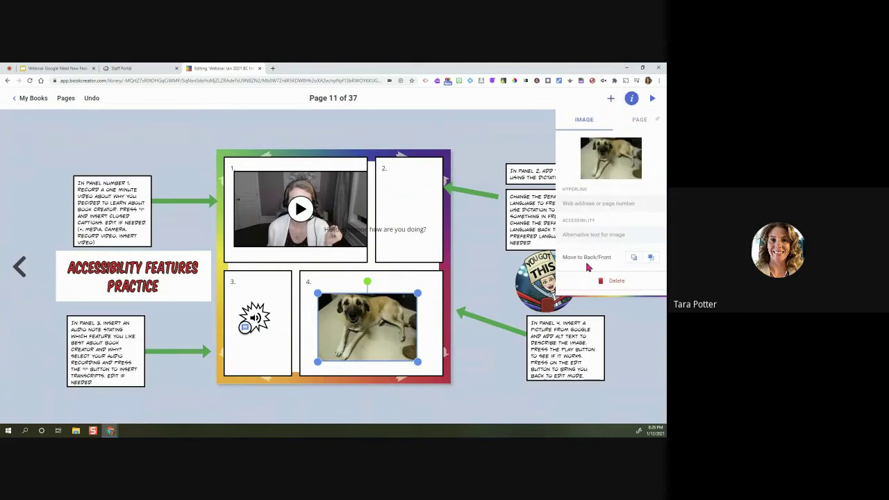
{"action": "left_click", "coordinate": [579, 236]}
{"action": "type", "text": "Dog laying down"}
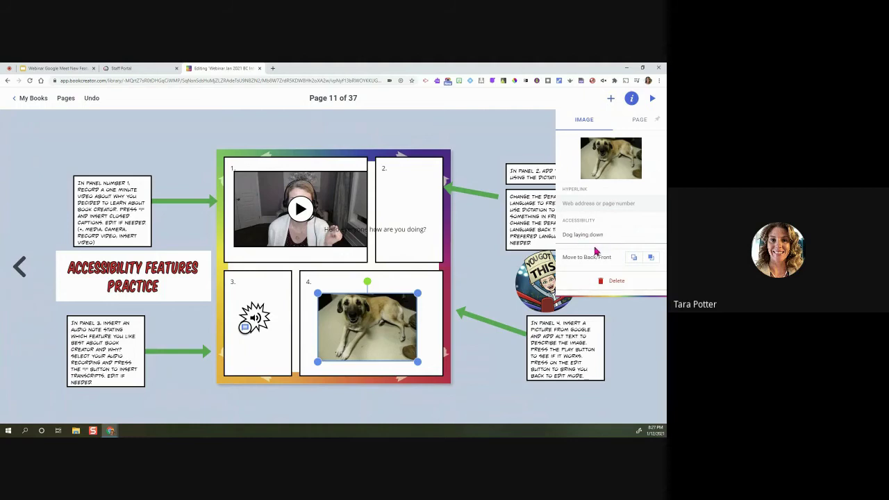
{"action": "left_click", "coordinate": [476, 283]}
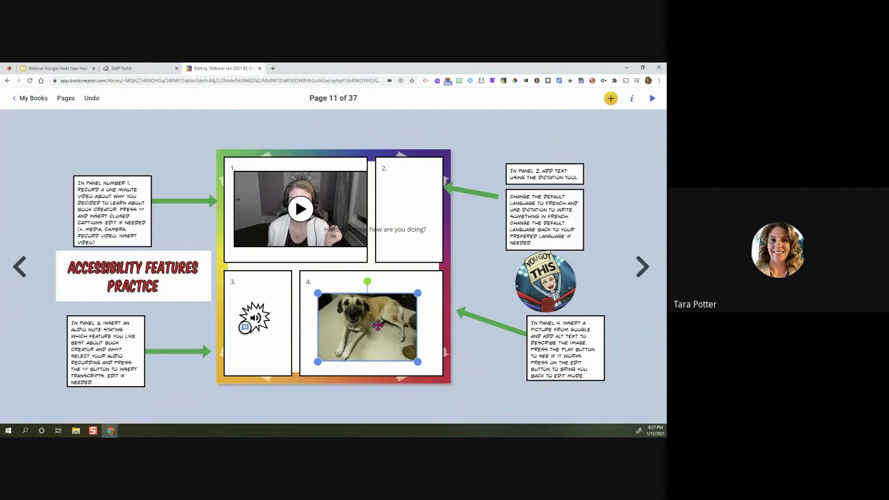
{"action": "left_click", "coordinate": [494, 298]}
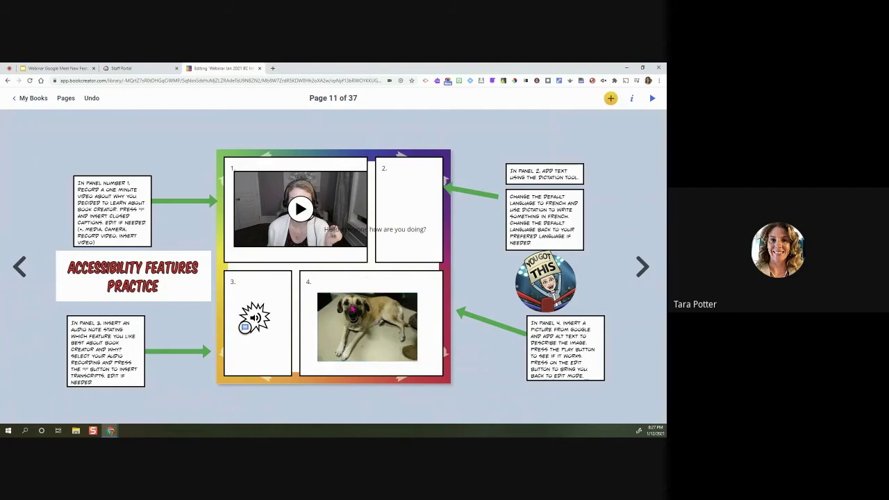
{"action": "left_click", "coordinate": [642, 267]}
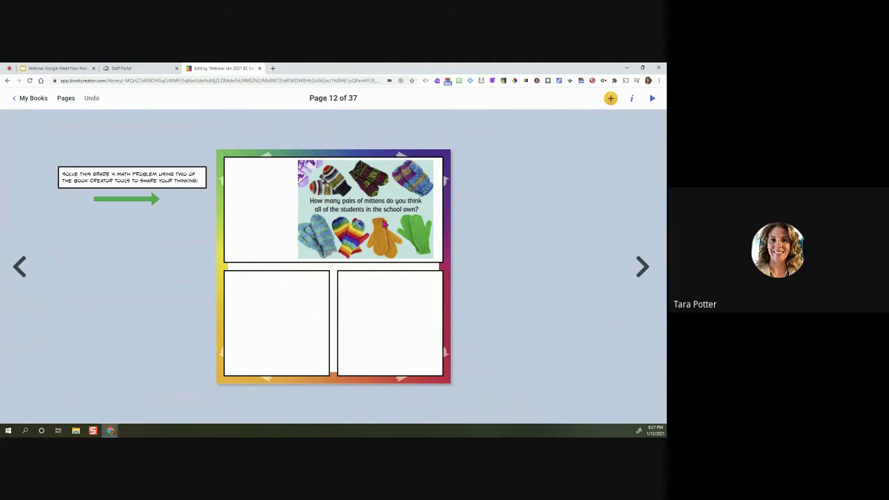
Unlock the mittens picture on page 12, then lock it again.
{"action": "left_click", "coordinate": [359, 228]}
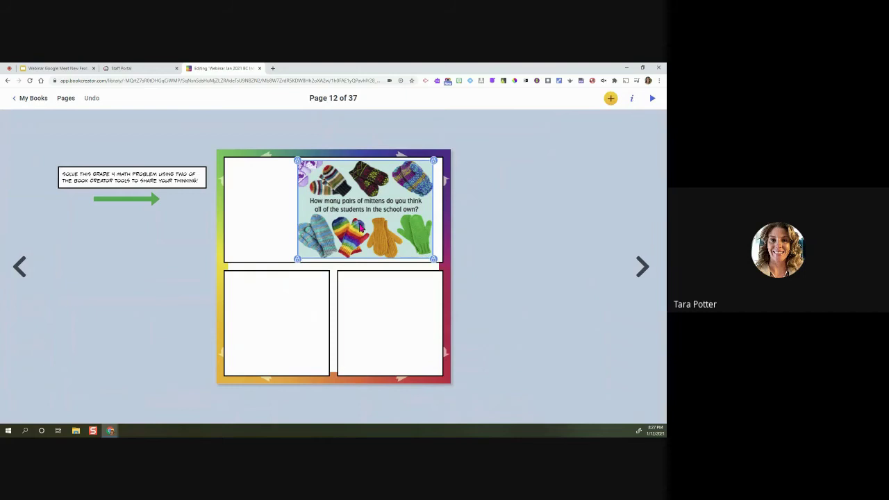
{"action": "right_click", "coordinate": [366, 228]}
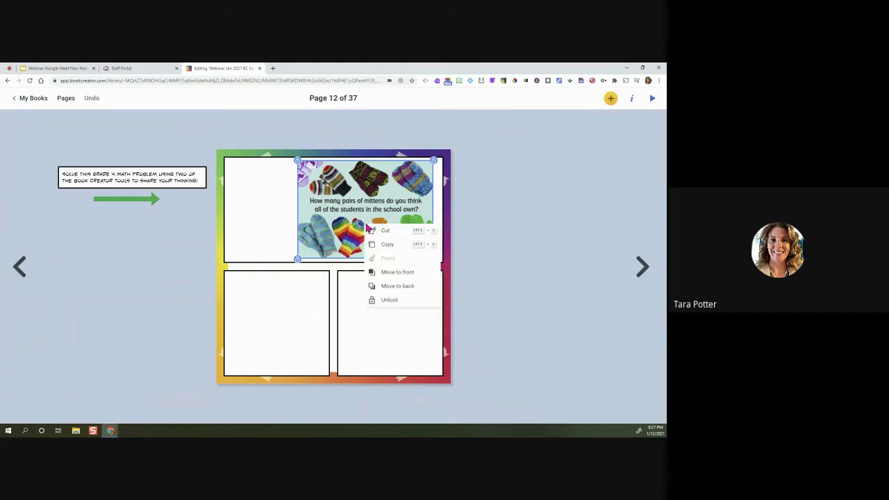
{"action": "left_click", "coordinate": [385, 300]}
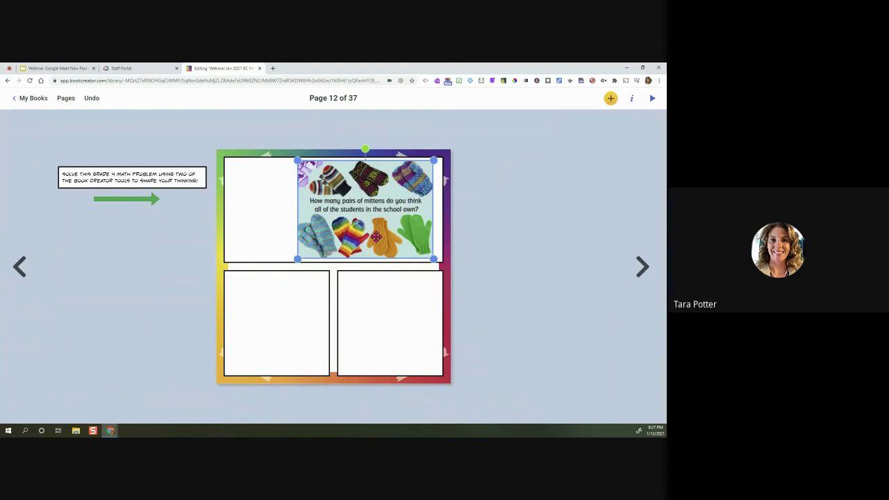
{"action": "right_click", "coordinate": [371, 200]}
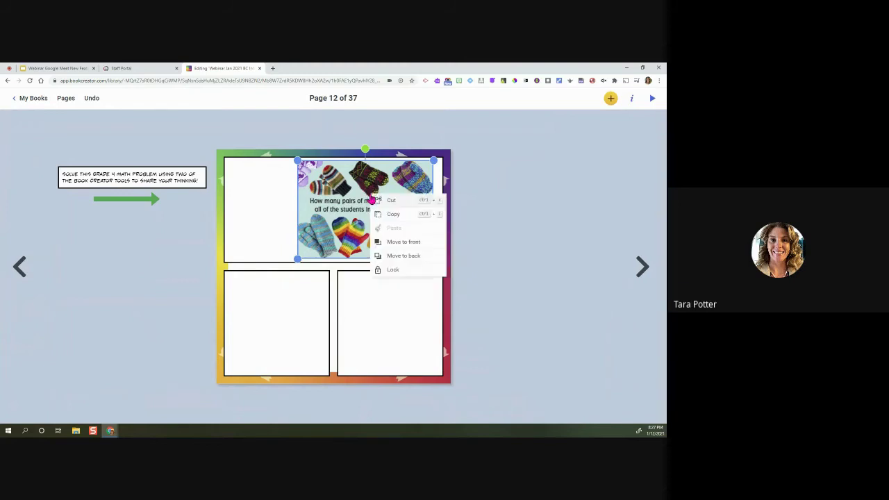
{"action": "left_click", "coordinate": [398, 272]}
Unlock the mittens picture and confirm its alt text reads 'How many pairs of mittens'.
{"action": "left_click", "coordinate": [272, 219]}
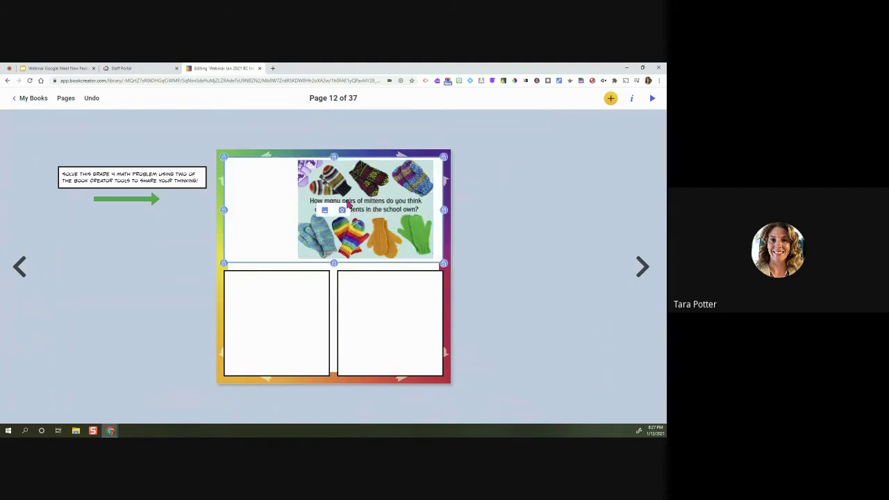
{"action": "left_click", "coordinate": [381, 204]}
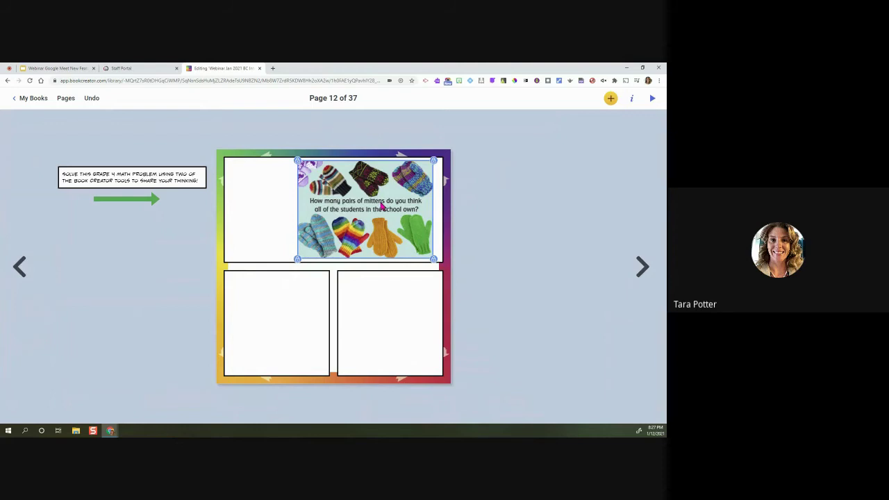
{"action": "right_click", "coordinate": [380, 204]}
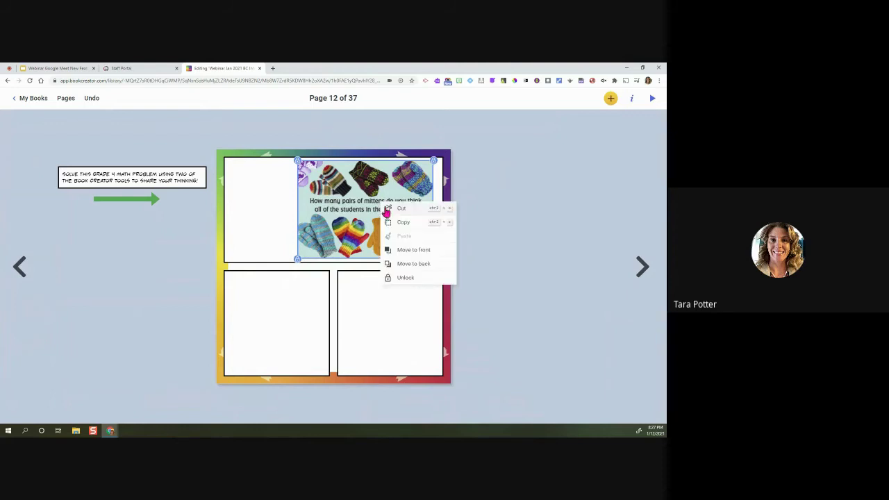
{"action": "left_click", "coordinate": [404, 279]}
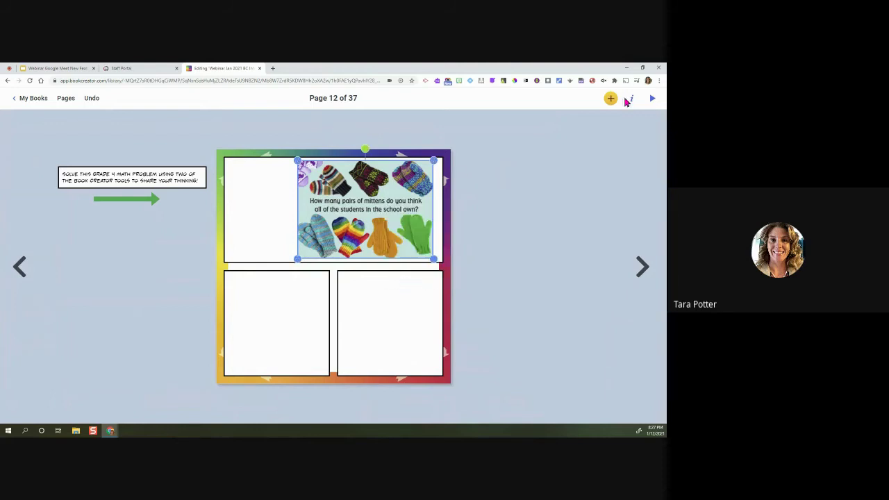
{"action": "left_click", "coordinate": [631, 101]}
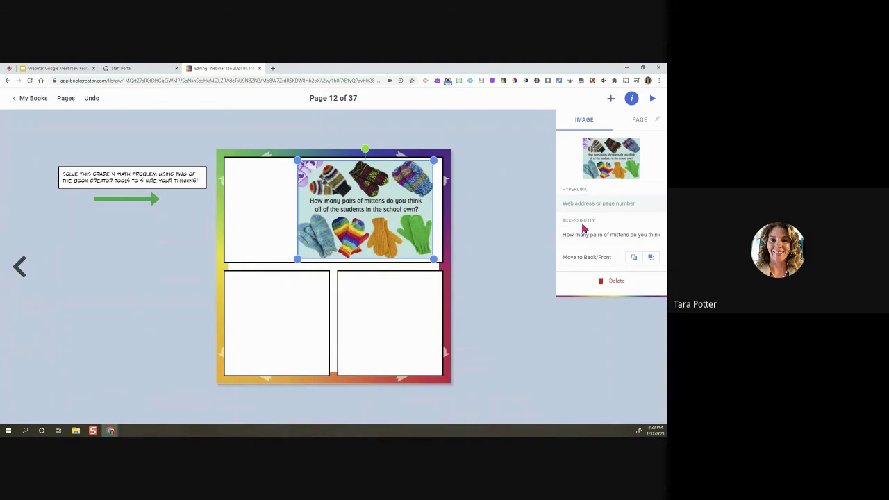
{"action": "left_click", "coordinate": [540, 235]}
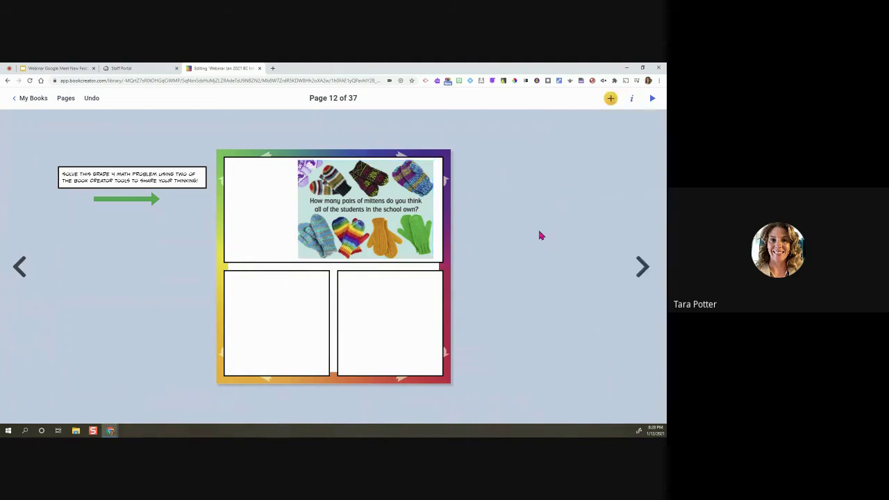
Advance to page 13 of 37, the 'Copy and Work' instructions page.
{"action": "left_click", "coordinate": [641, 268]}
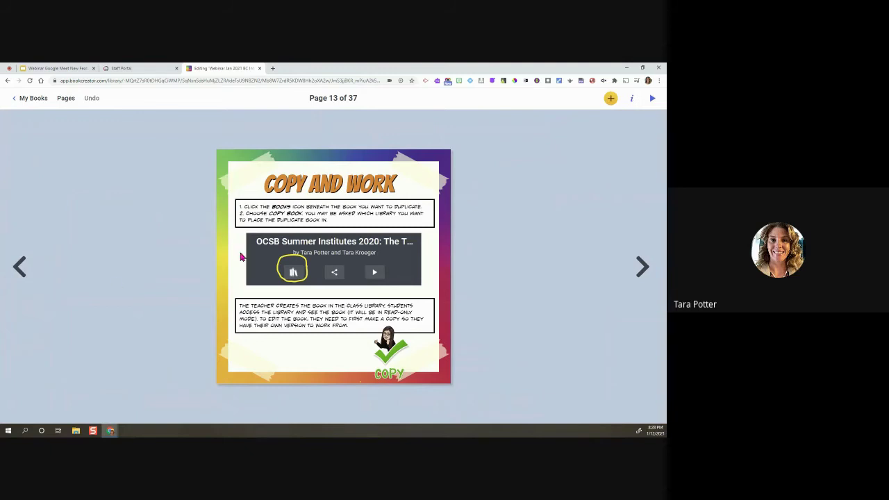
From My Books, copy 'Webinar Jan 2021 BC Intro' into the Demo Book Creator library.
{"action": "left_click", "coordinate": [31, 100]}
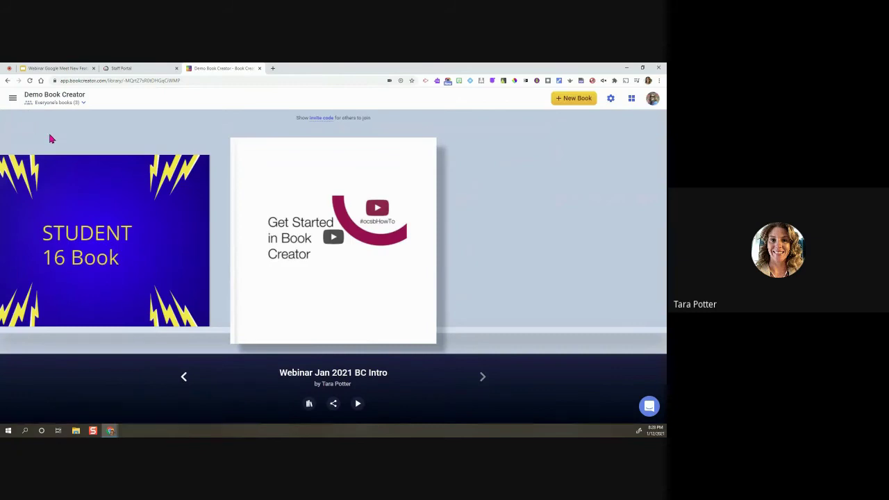
{"action": "mouse_move", "coordinate": [337, 172]}
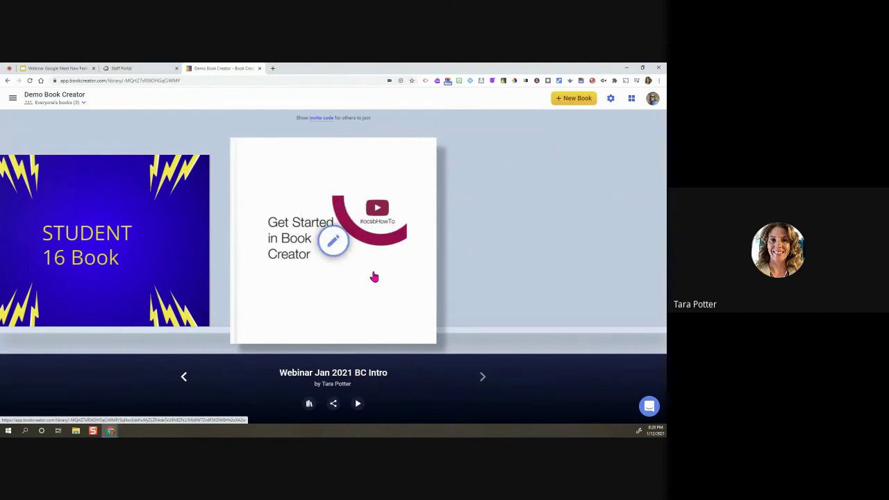
{"action": "left_click", "coordinate": [309, 406]}
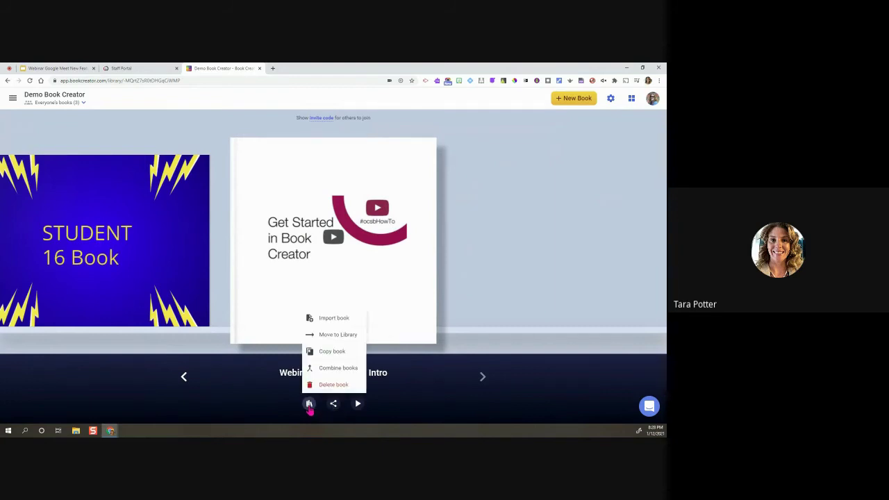
{"action": "left_click", "coordinate": [337, 355]}
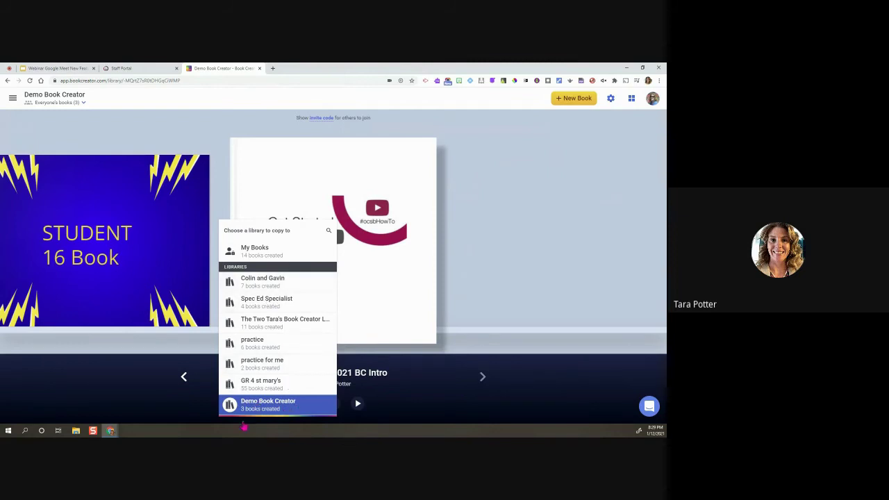
{"action": "left_click", "coordinate": [295, 409]}
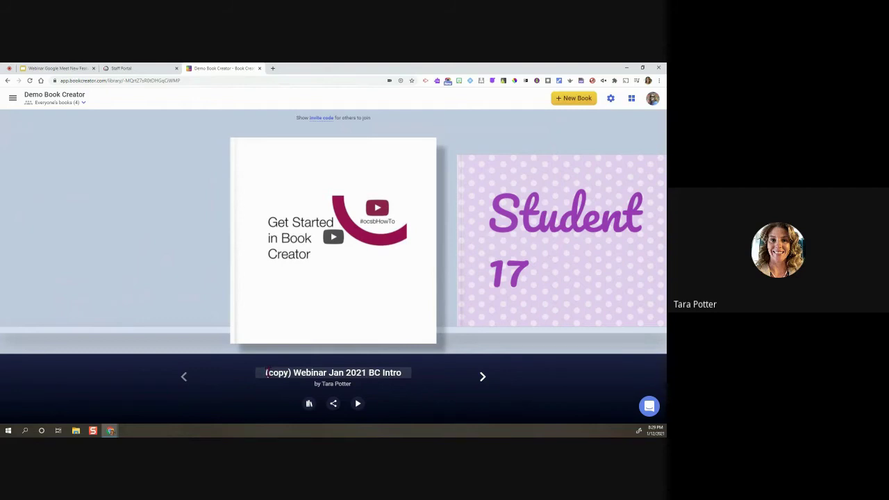
Edit the copied book's title, deleting everything before 'C Intro'.
{"action": "left_click", "coordinate": [315, 381]}
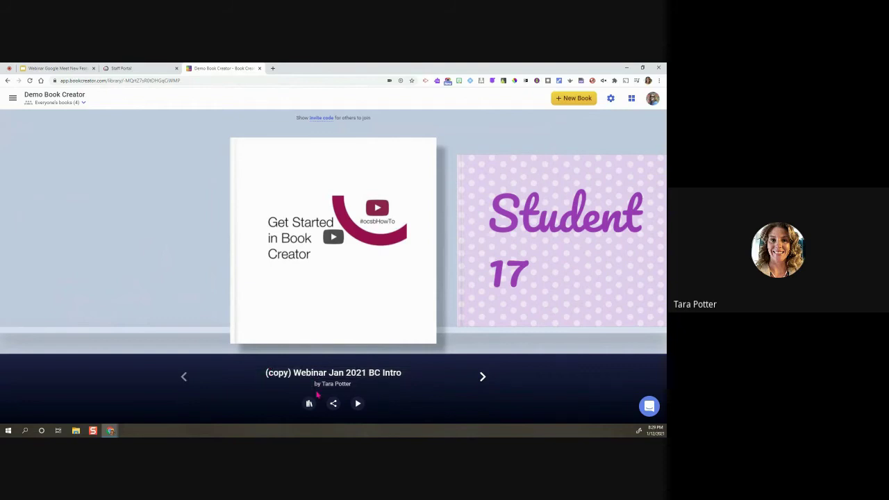
{"action": "left_click", "coordinate": [297, 374]}
{"action": "double_click", "coordinate": [298, 373]}
{"action": "left_click", "coordinate": [297, 374]}
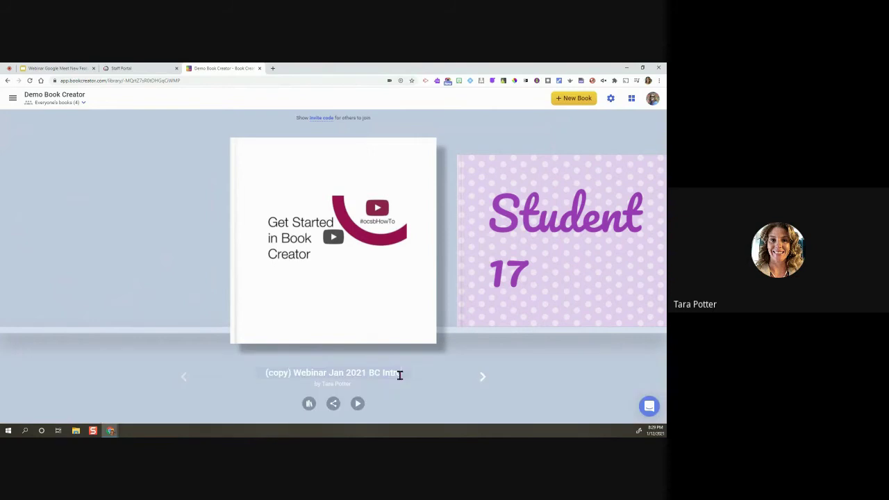
{"action": "left_click_drag", "start_coordinate": [368, 373], "coordinate": [375, 373]}
{"action": "type", "text": "B"}
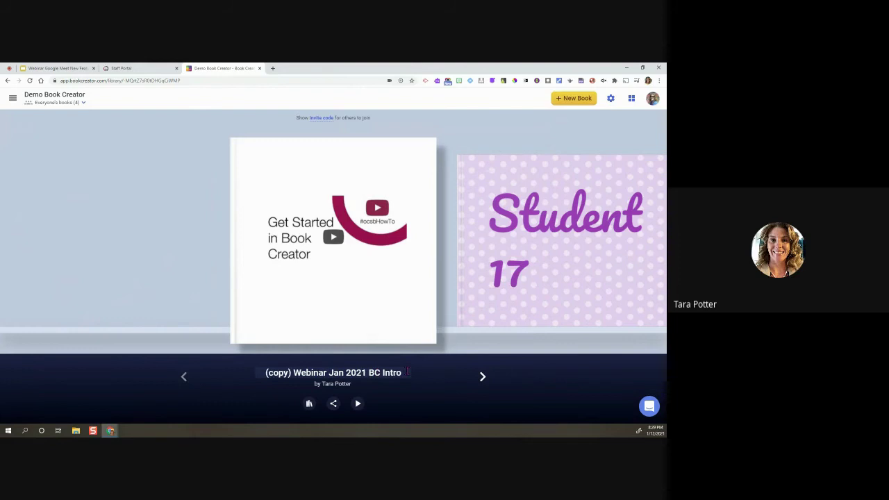
{"action": "left_click_drag", "start_coordinate": [375, 373], "coordinate": [266, 373]}
{"action": "key", "text": "BackSpace"}
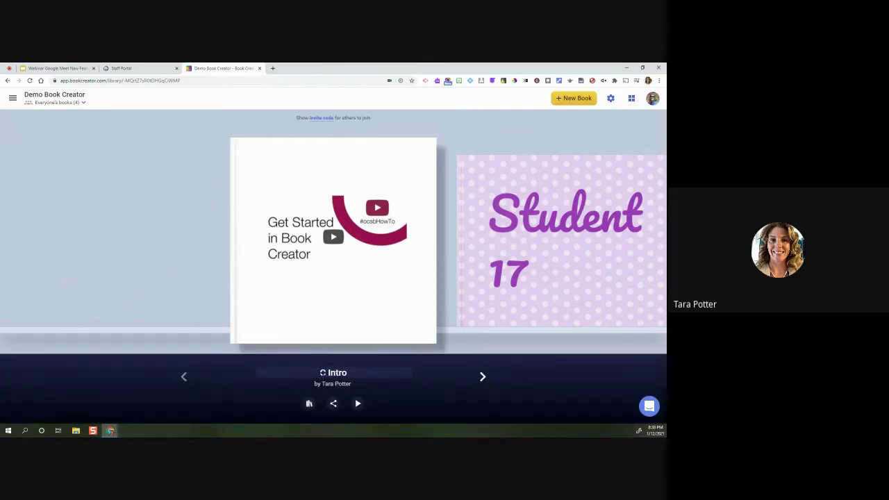
Type 'Title' to make the title 'Title C Intro', then advance along the shelf.
{"action": "type", "text": "Title"}
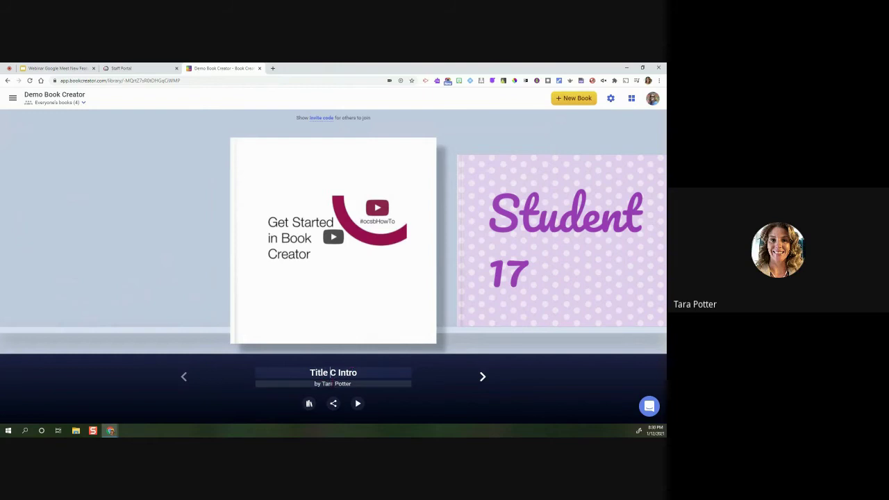
{"action": "left_click", "coordinate": [366, 385]}
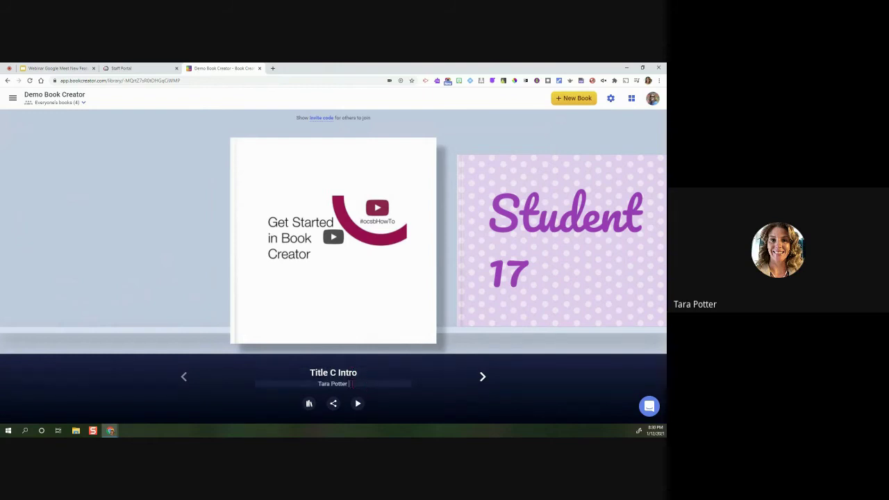
{"action": "left_click", "coordinate": [499, 399]}
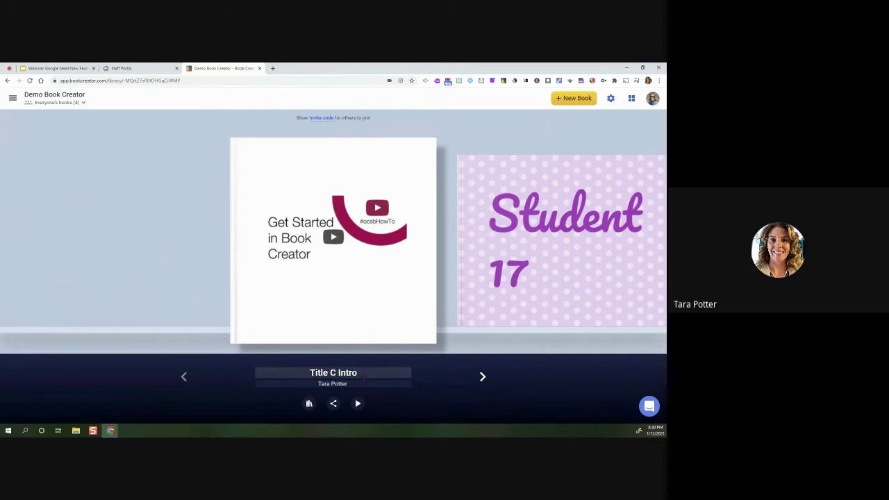
{"action": "left_click", "coordinate": [482, 377]}
{"action": "left_click", "coordinate": [482, 377]}
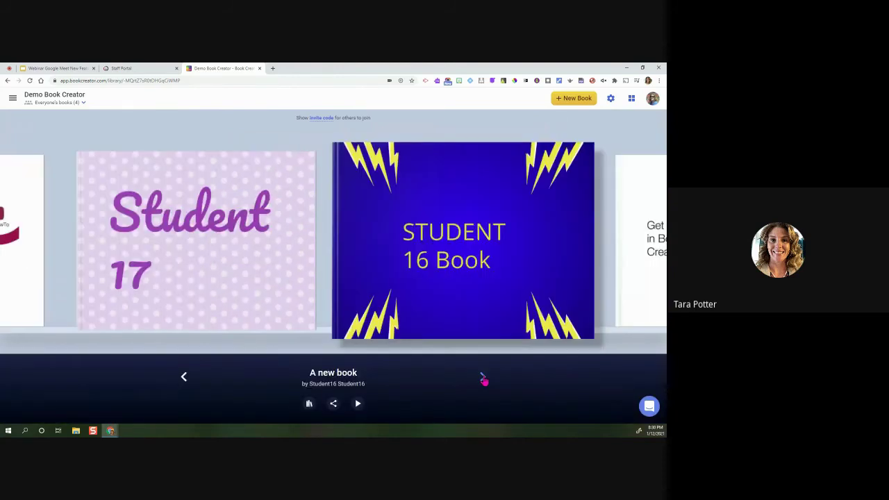
Advance the shelf to the Get Started in Book Creator book and open its cover.
{"action": "left_click", "coordinate": [482, 375]}
{"action": "mouse_move", "coordinate": [333, 244]}
{"action": "left_click", "coordinate": [393, 245]}
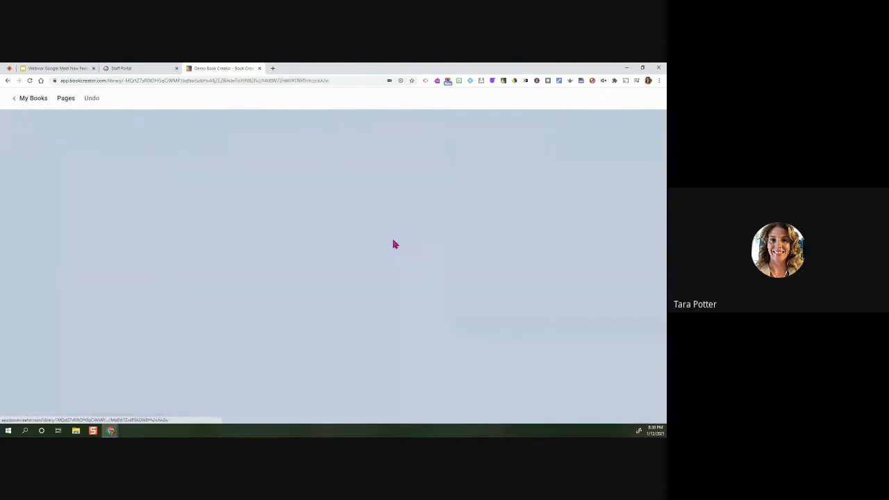
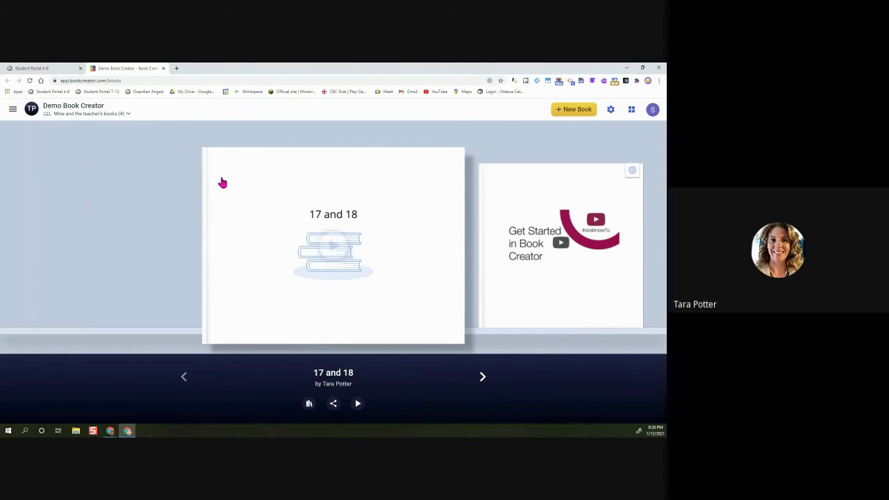
Browse the books from Student 17 to Webinar Jan 2021 BC Intro, then switch Chrome to another student's profile.
{"action": "left_click", "coordinate": [482, 377]}
{"action": "left_click", "coordinate": [482, 377]}
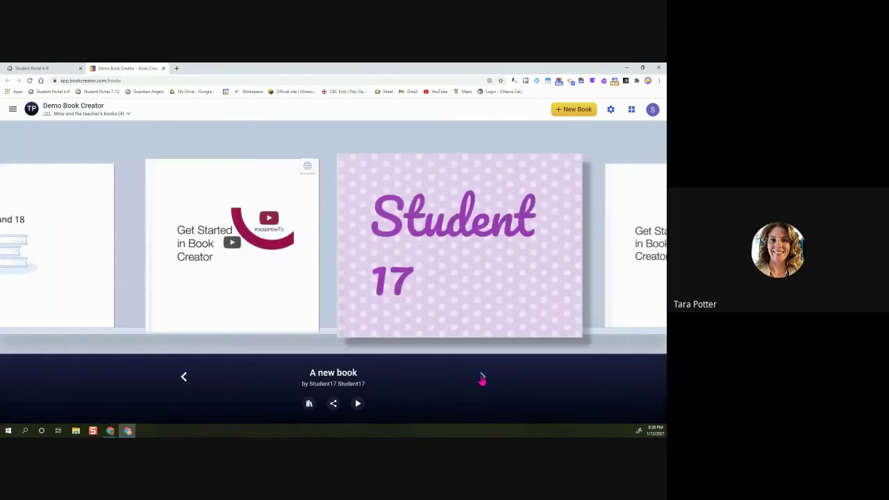
{"action": "left_click", "coordinate": [482, 377]}
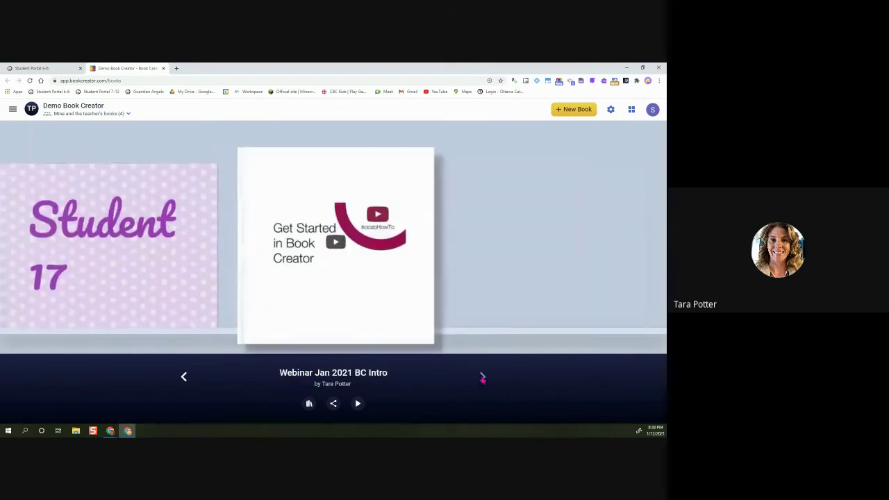
{"action": "left_click", "coordinate": [184, 377]}
{"action": "left_click", "coordinate": [185, 377]}
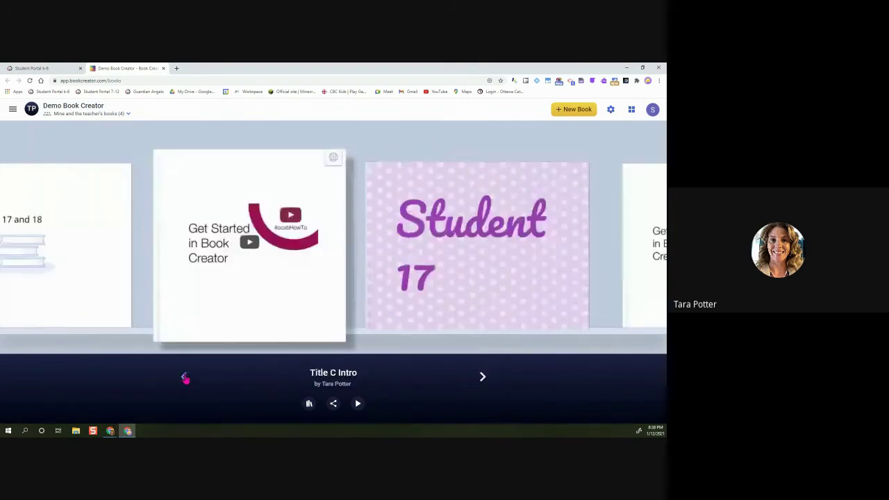
{"action": "left_click", "coordinate": [184, 377]}
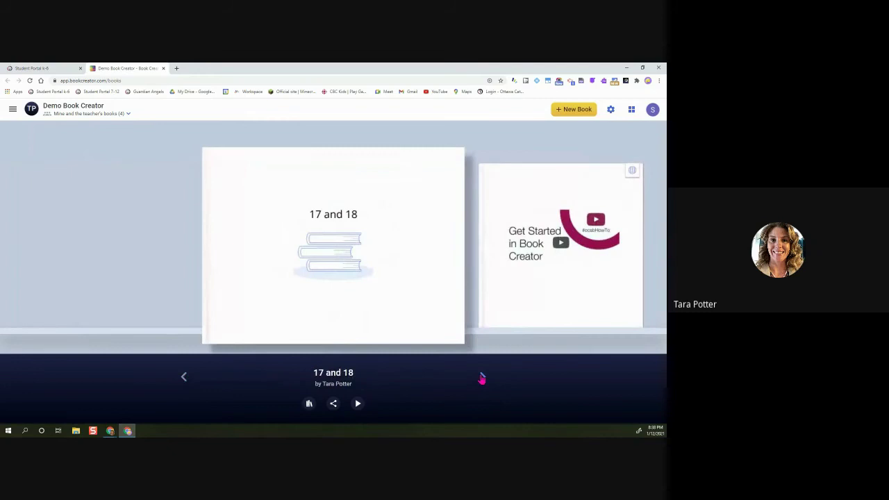
{"action": "left_click", "coordinate": [482, 377]}
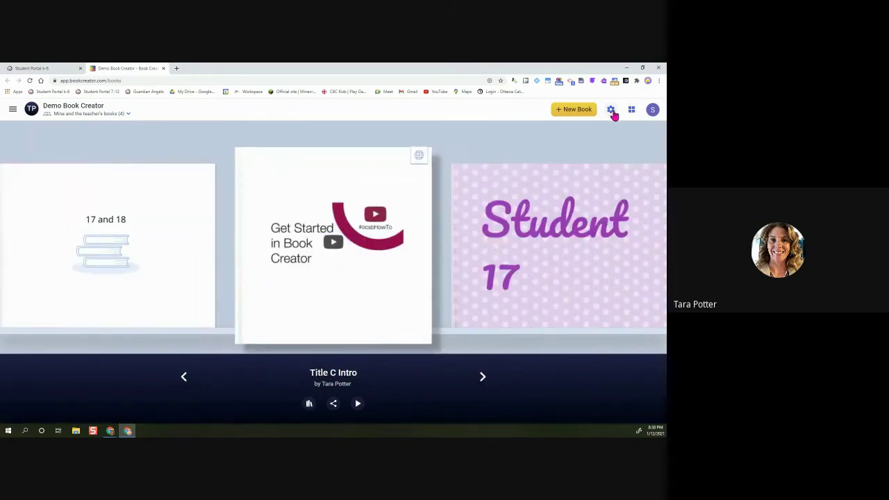
{"action": "left_click", "coordinate": [648, 82]}
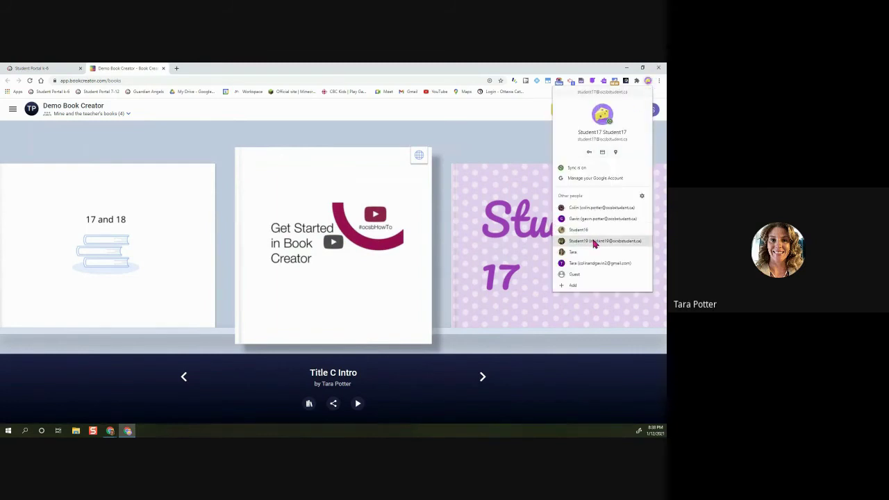
{"action": "left_click", "coordinate": [594, 242]}
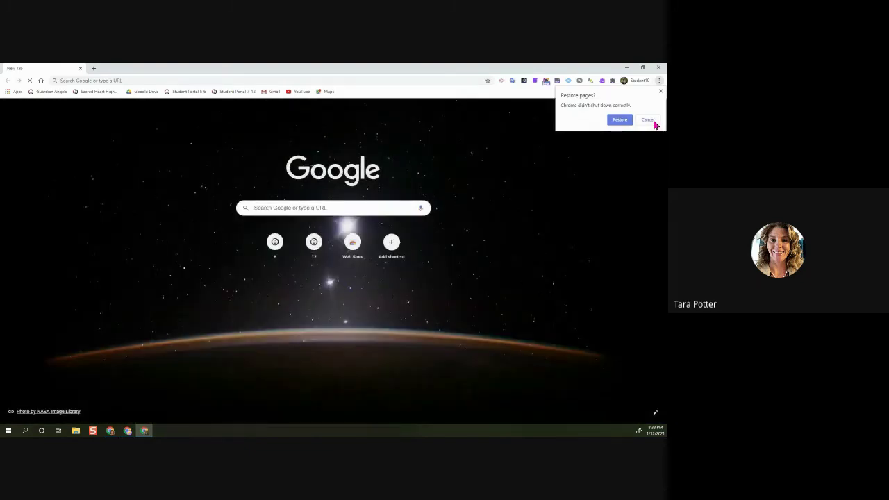
Cancel the Restore pages prompt and launch Book Creator from the Student Portal 7-12 site.
{"action": "left_click", "coordinate": [647, 120]}
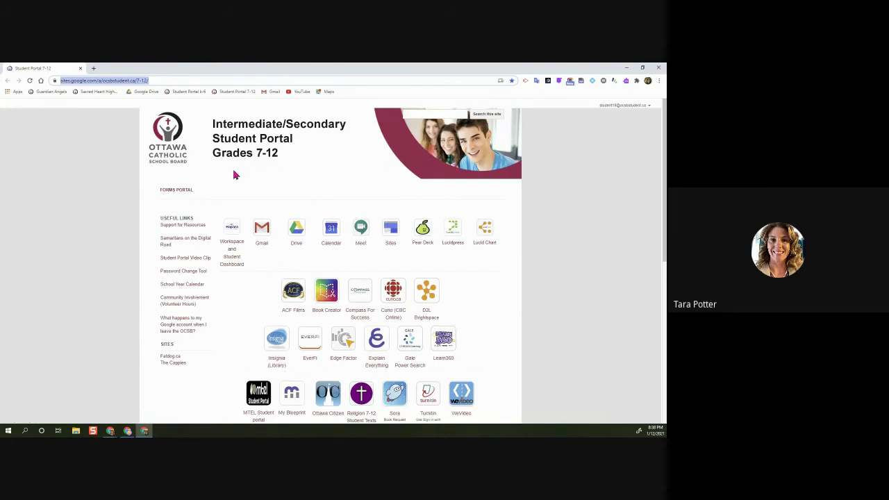
{"action": "left_click", "coordinate": [327, 295]}
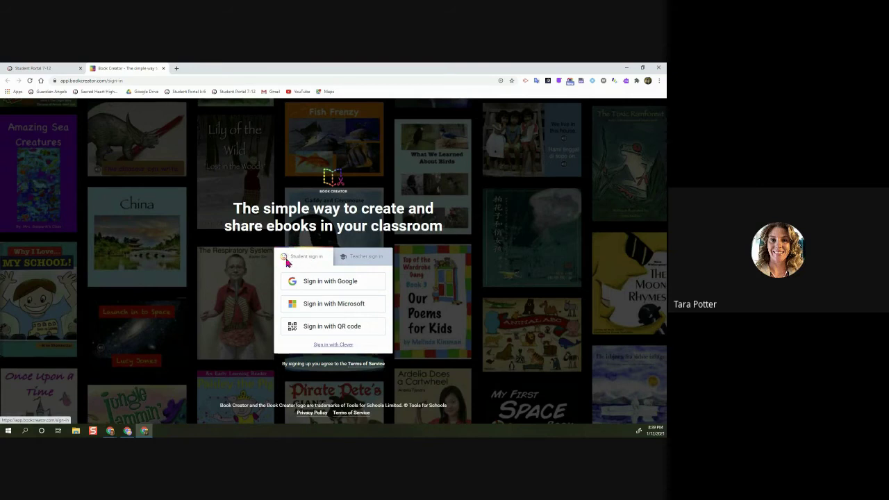
Sign in with Google using the student's account to reach the Sample Library for Webinar shelf.
{"action": "left_click", "coordinate": [310, 283]}
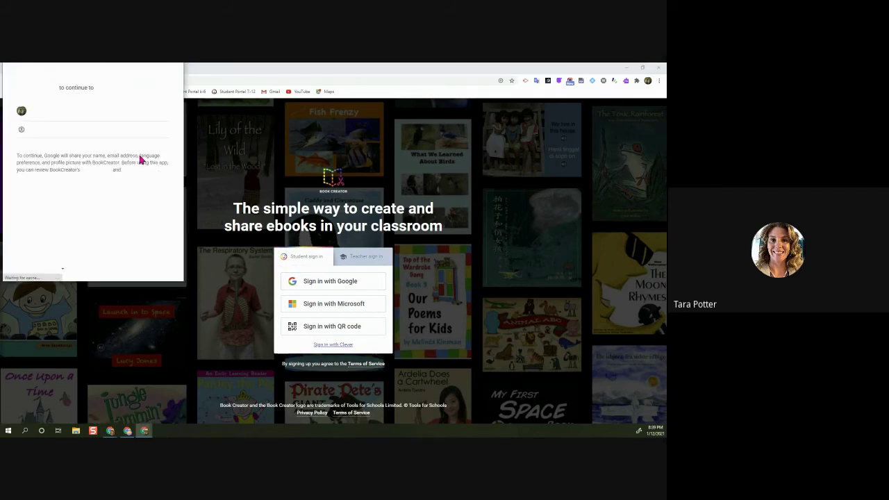
{"action": "left_click", "coordinate": [81, 116]}
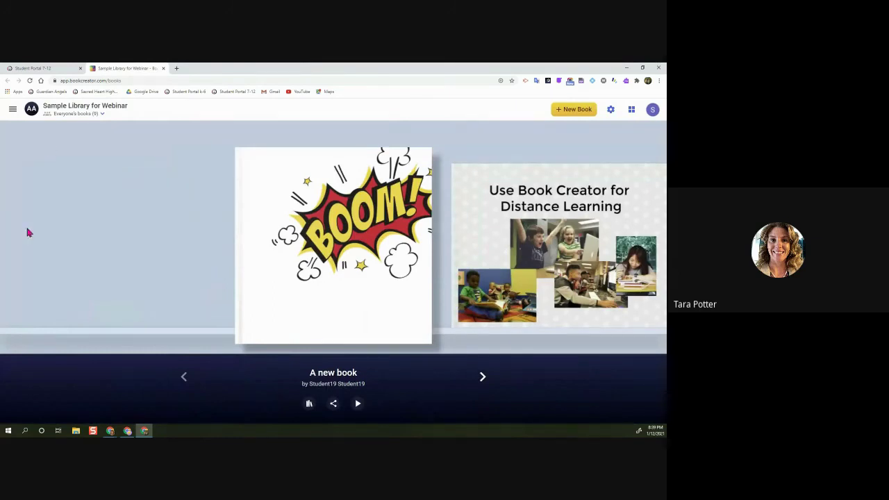
{"action": "mouse_move", "coordinate": [249, 168]}
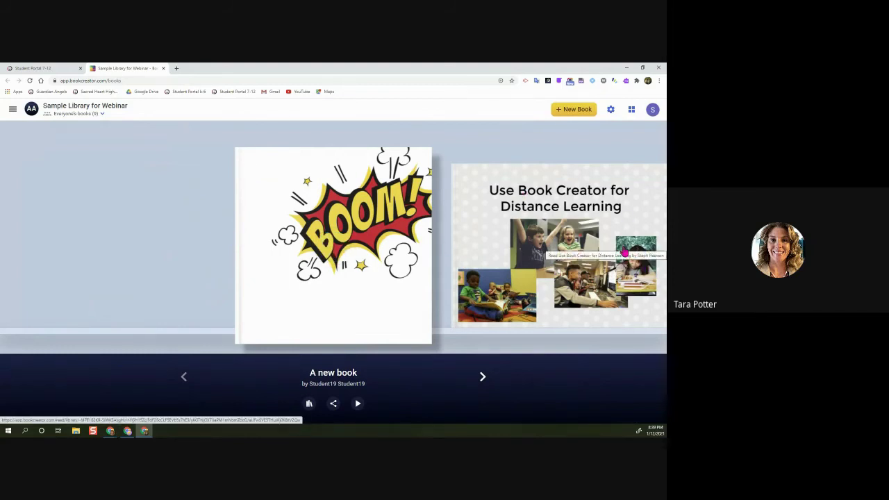
Choose Join a library from the student's library menu, then switch Chrome to the teacher's profile.
{"action": "left_click", "coordinate": [12, 110]}
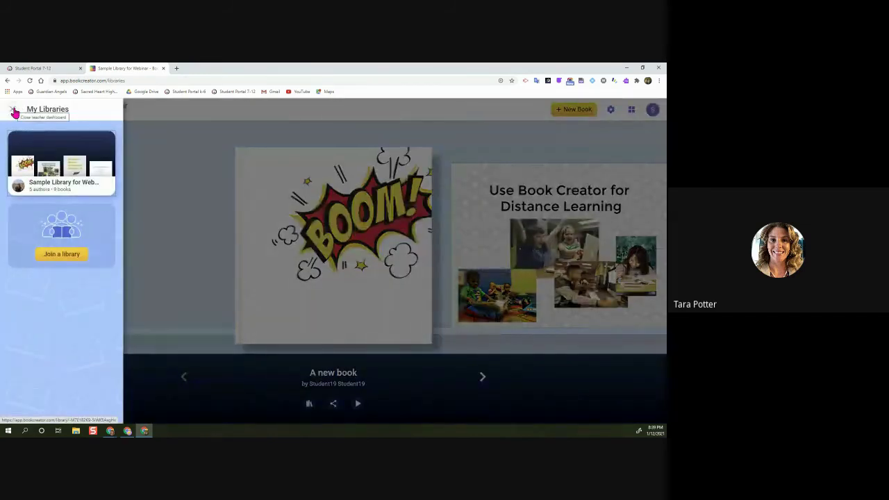
{"action": "left_click", "coordinate": [58, 256]}
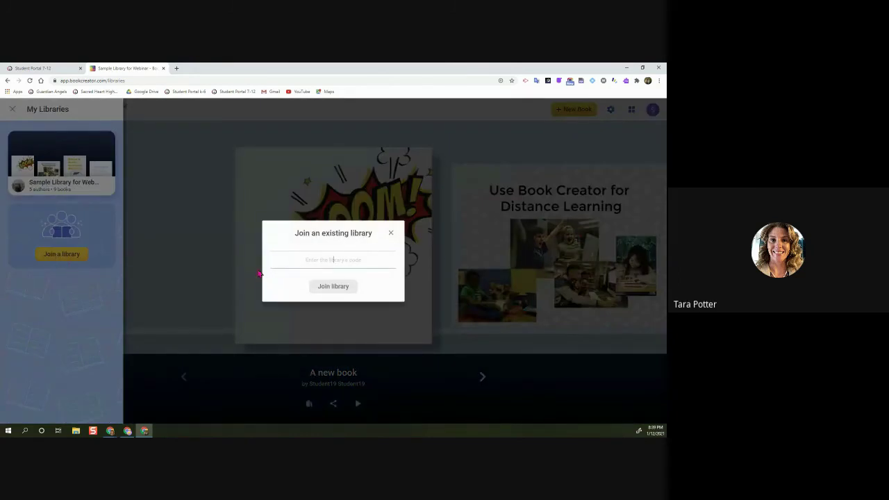
{"action": "left_click", "coordinate": [648, 82]}
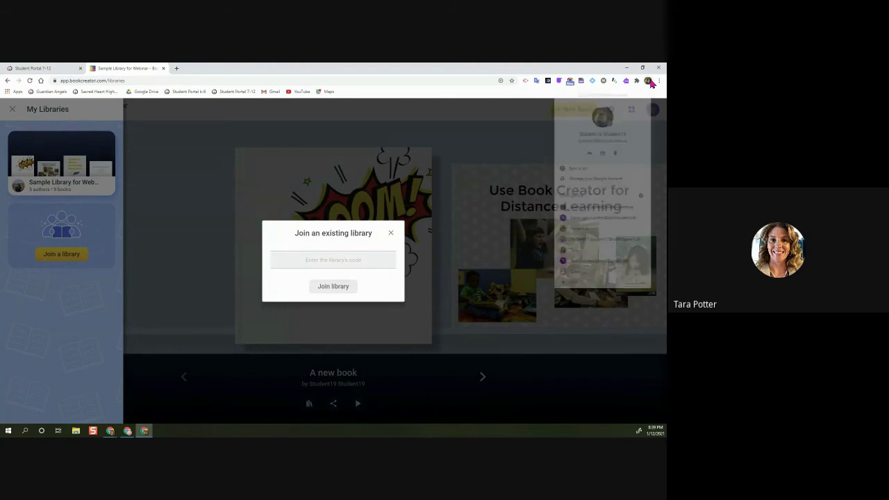
{"action": "left_click", "coordinate": [585, 251]}
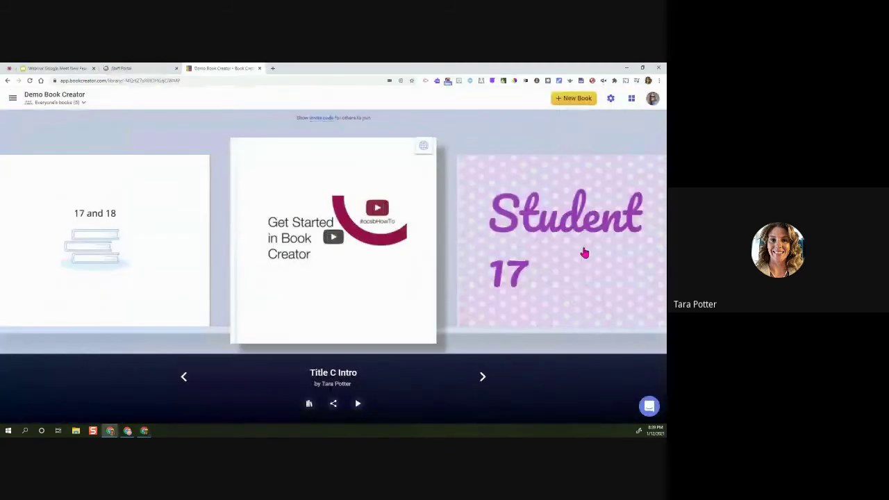
Reveal the Demo Book Creator invite code, highlight its keep-safe warning, and close the dialog.
{"action": "left_click", "coordinate": [320, 119]}
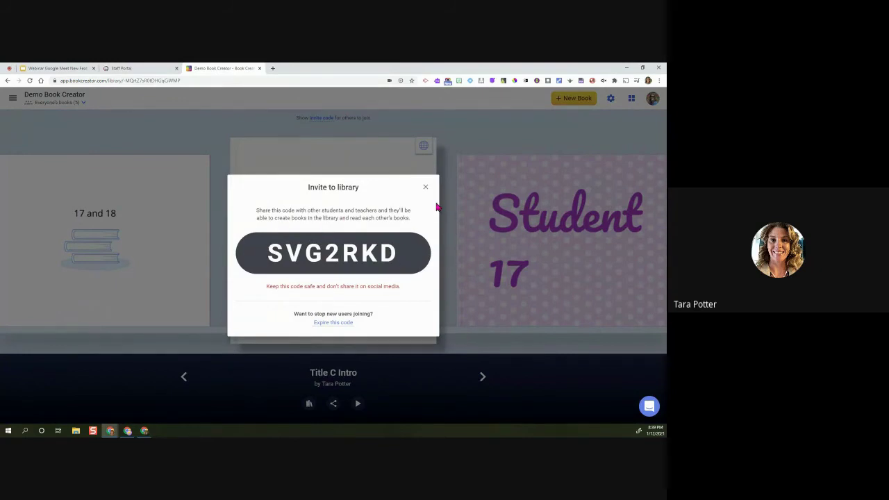
{"action": "left_click_drag", "start_coordinate": [279, 286], "coordinate": [402, 292]}
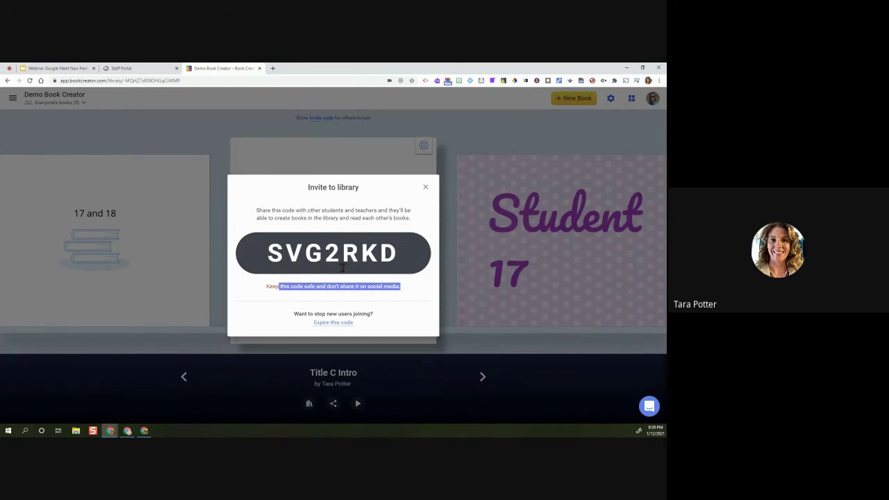
{"action": "left_click", "coordinate": [427, 191]}
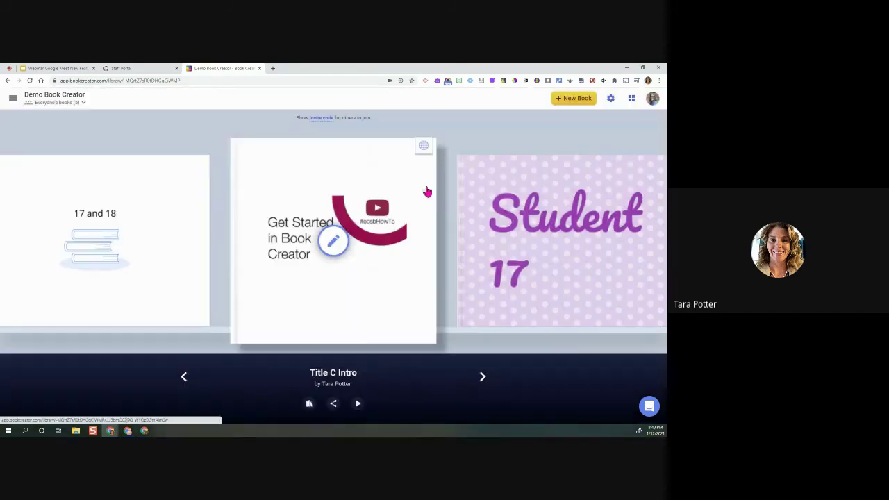
{"action": "left_click", "coordinate": [648, 81]}
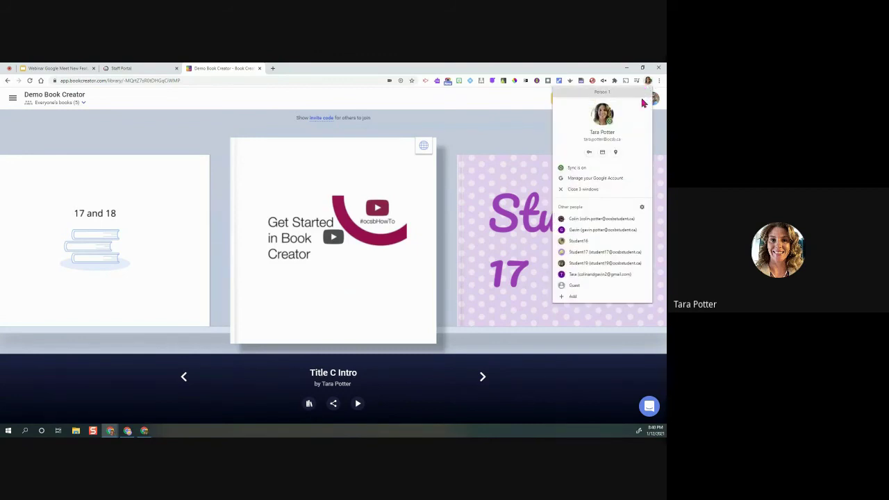
Enter the library's invite code in Join an existing library and join Demo Book Creator.
{"action": "left_click", "coordinate": [590, 263]}
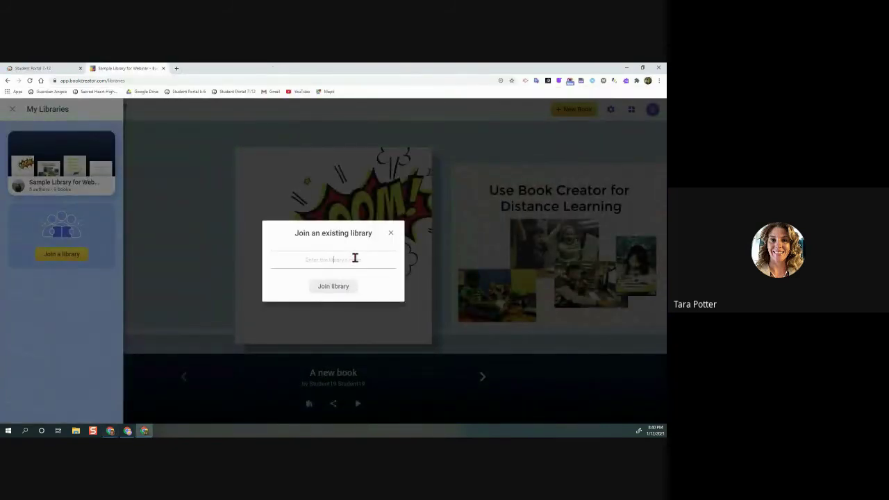
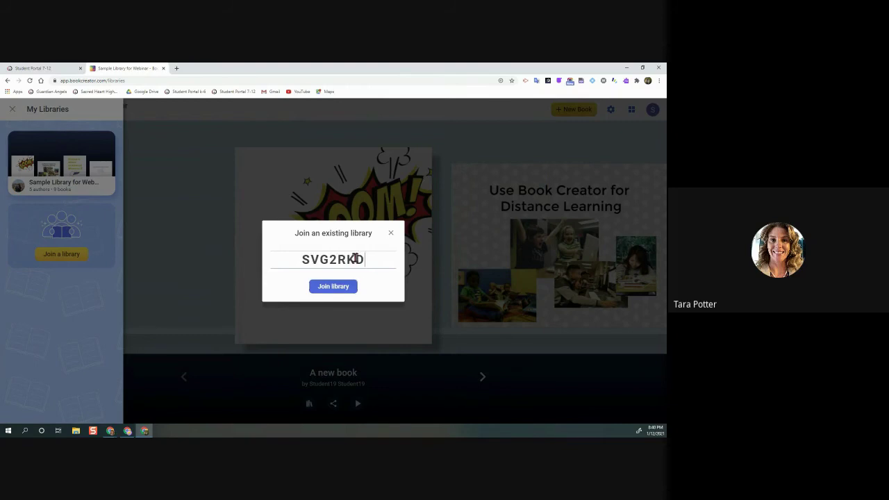
{"action": "left_click", "coordinate": [339, 291]}
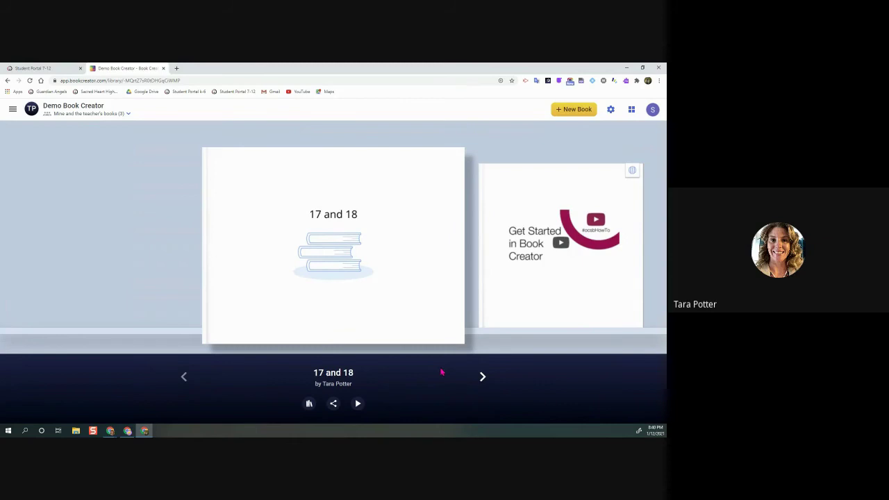
Advance the shelf two books to bring Webinar Jan 2021 BC Intro to the front.
{"action": "left_click", "coordinate": [483, 379]}
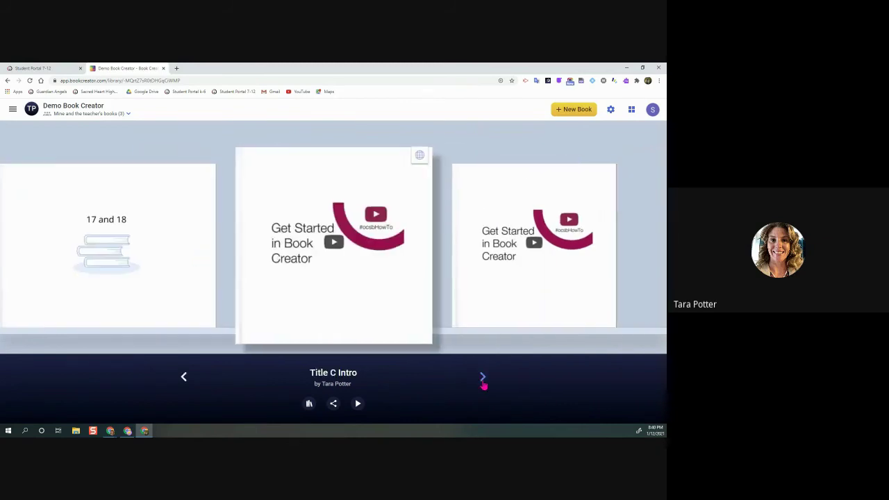
{"action": "left_click", "coordinate": [483, 378]}
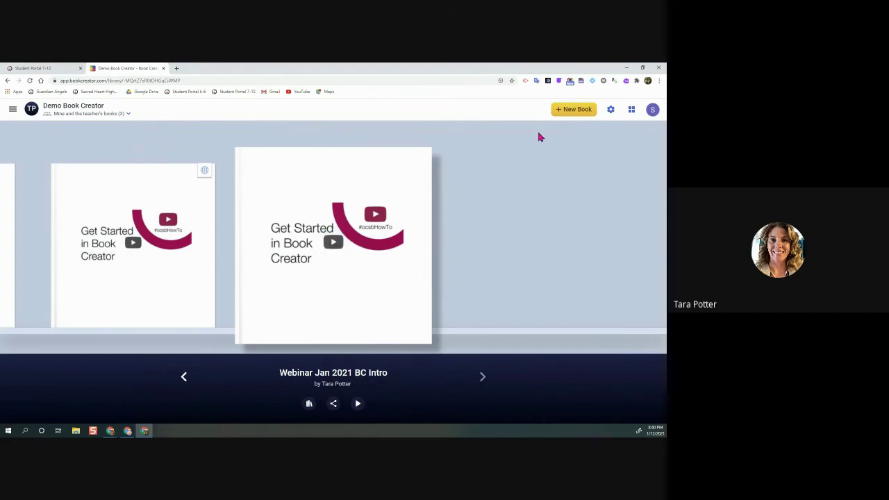
Create a new book using the Square 1:1 Comic shape.
{"action": "left_click", "coordinate": [584, 115]}
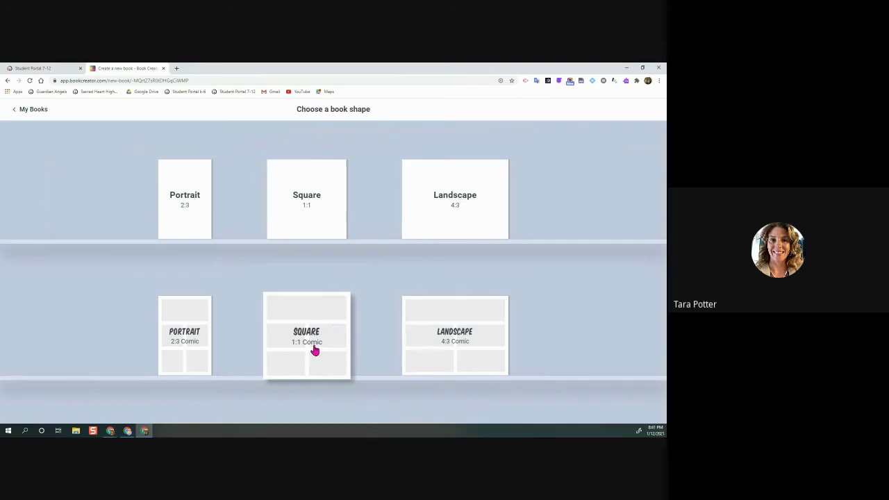
{"action": "left_click", "coordinate": [313, 347]}
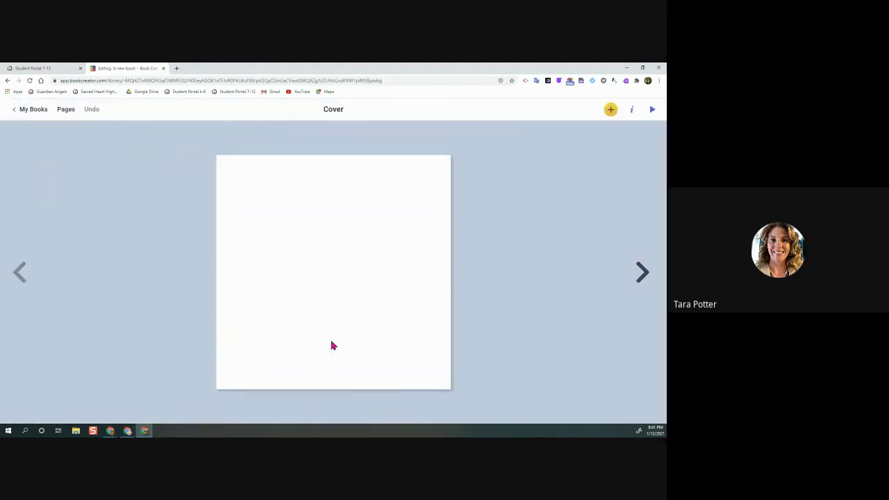
Move to page 3, add a fourth page, and view Cover through page 4 in Pages.
{"action": "left_click", "coordinate": [642, 272]}
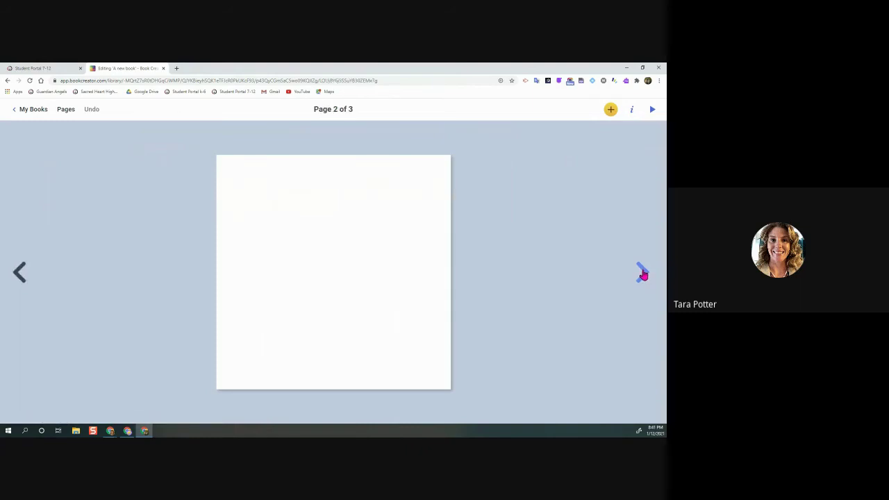
{"action": "left_click", "coordinate": [642, 273]}
{"action": "left_click", "coordinate": [649, 276]}
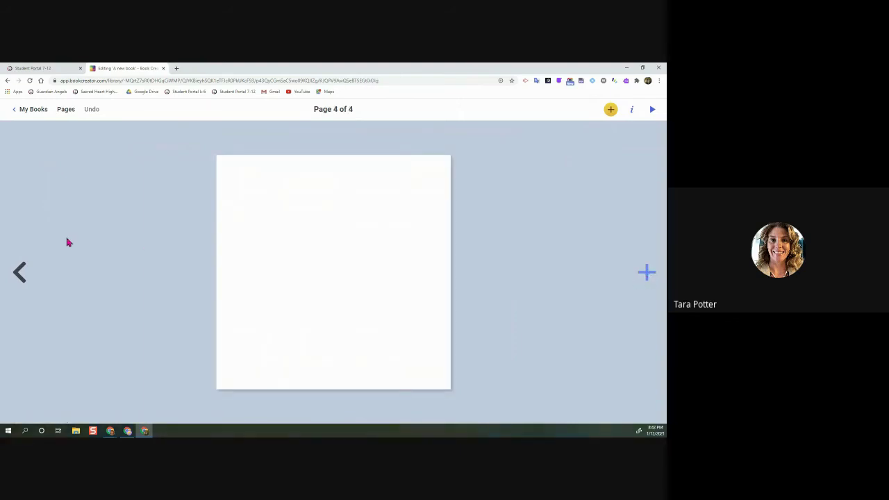
{"action": "left_click", "coordinate": [65, 111]}
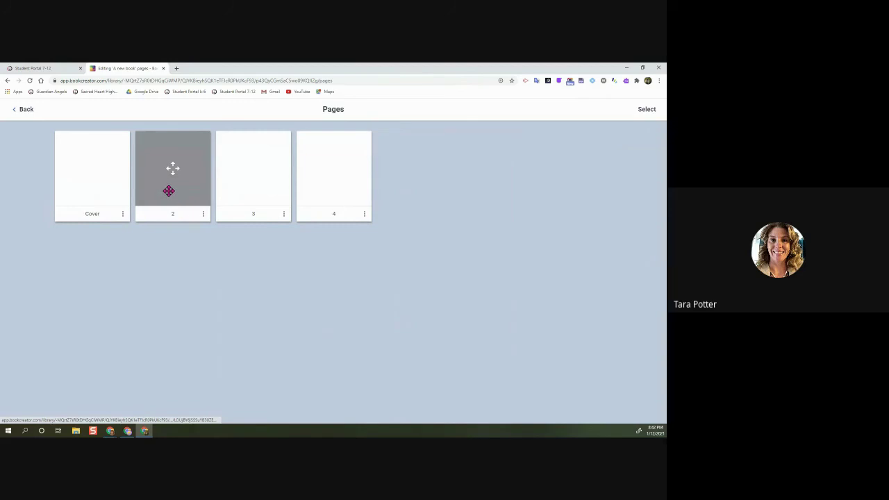
{"action": "left_click_drag", "start_coordinate": [167, 189], "coordinate": [289, 193]}
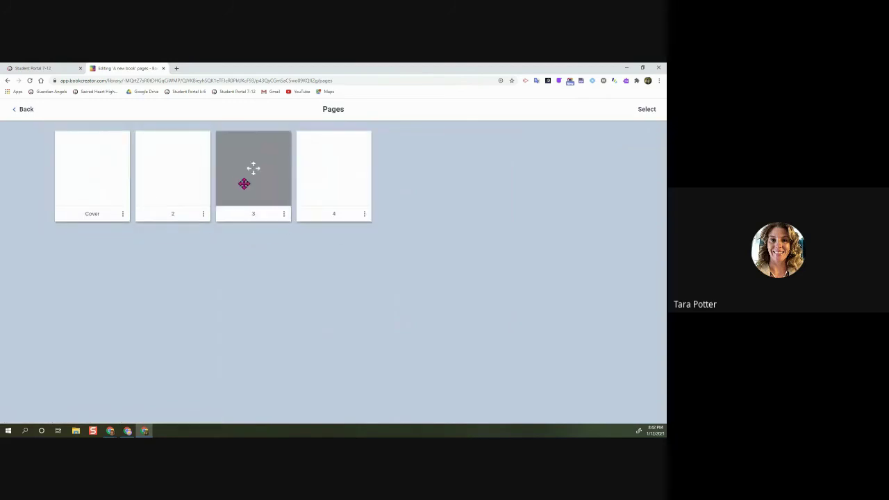
{"action": "left_click", "coordinate": [284, 216]}
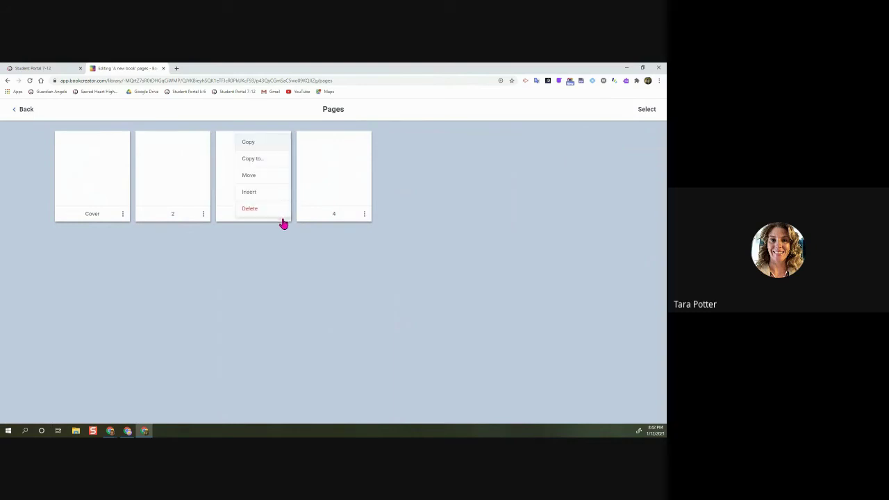
{"action": "left_click", "coordinate": [270, 162]}
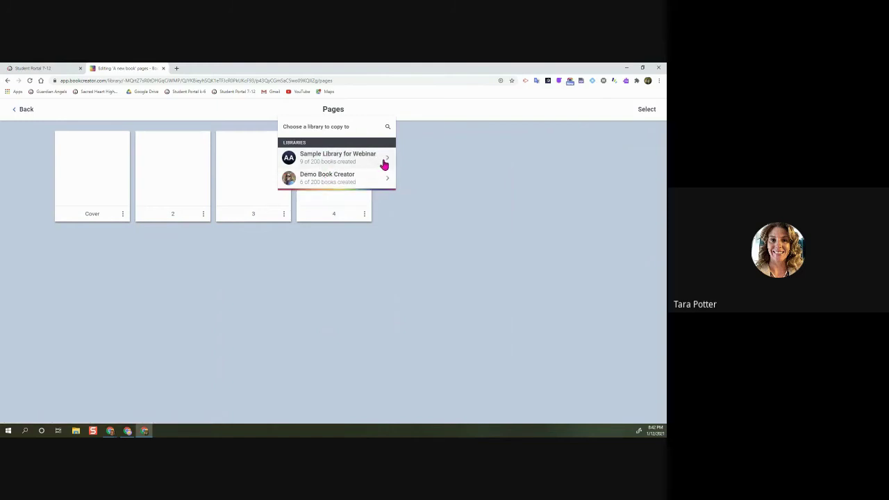
{"action": "left_click", "coordinate": [384, 164]}
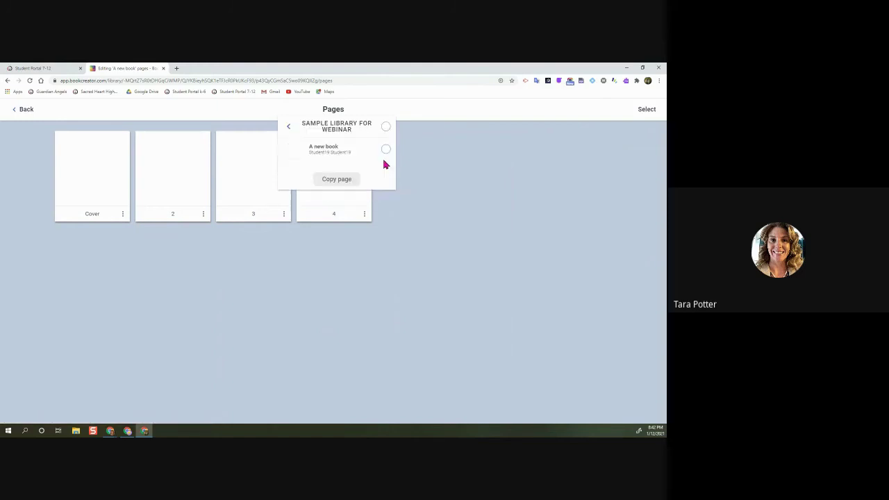
{"action": "left_click", "coordinate": [289, 128]}
{"action": "left_click", "coordinate": [273, 266]}
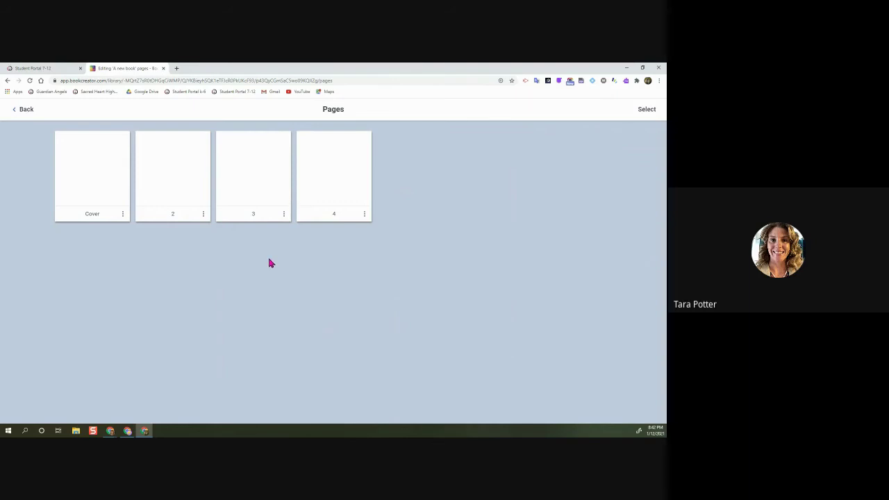
{"action": "left_click", "coordinate": [284, 216]}
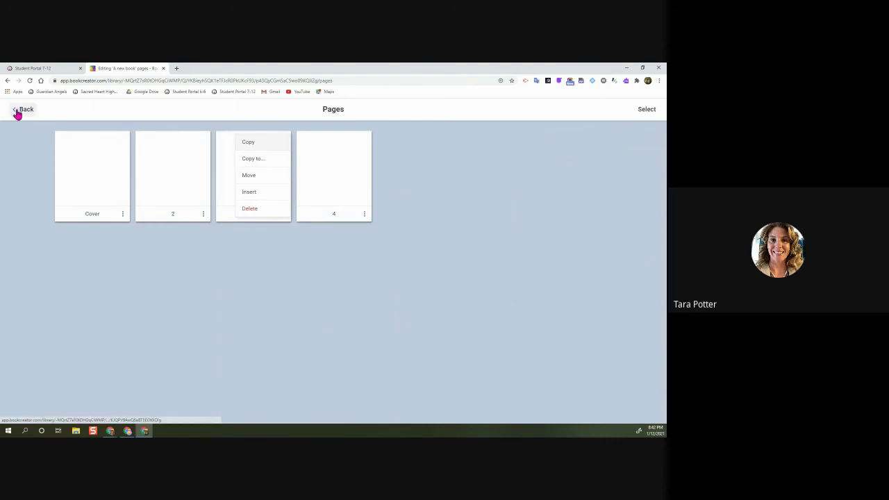
{"action": "left_click", "coordinate": [456, 153]}
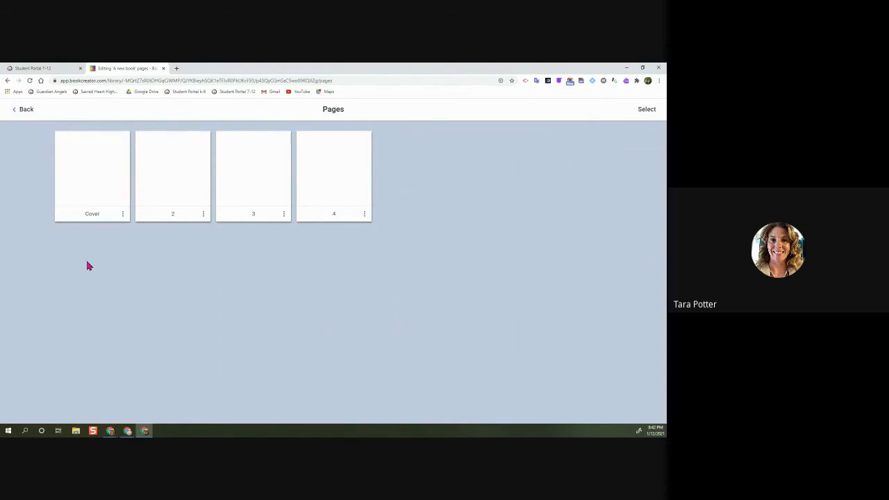
Return to editing page 3, then switch to the teacher's window and its Google Meet tab.
{"action": "left_click", "coordinate": [21, 111]}
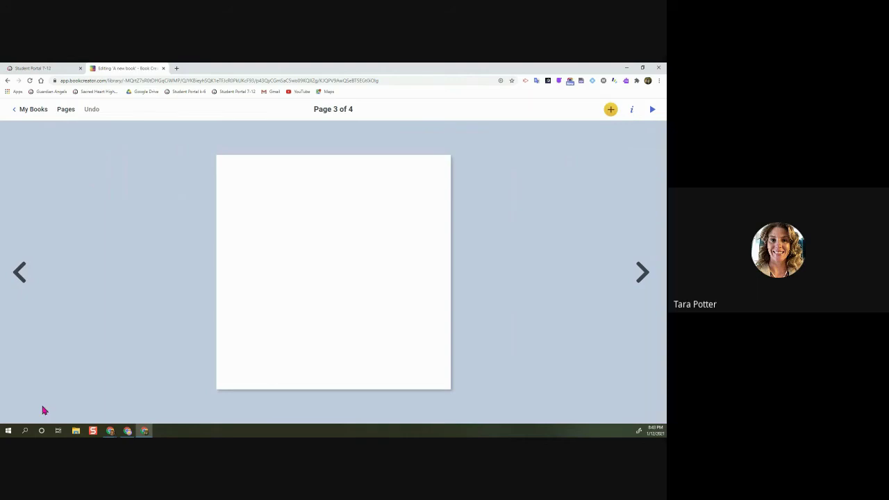
{"action": "left_click", "coordinate": [648, 80]}
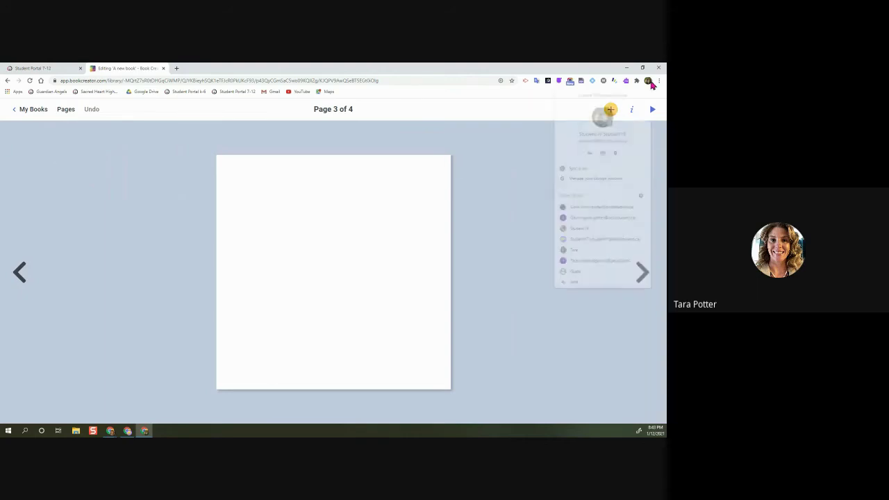
{"action": "left_click", "coordinate": [575, 253]}
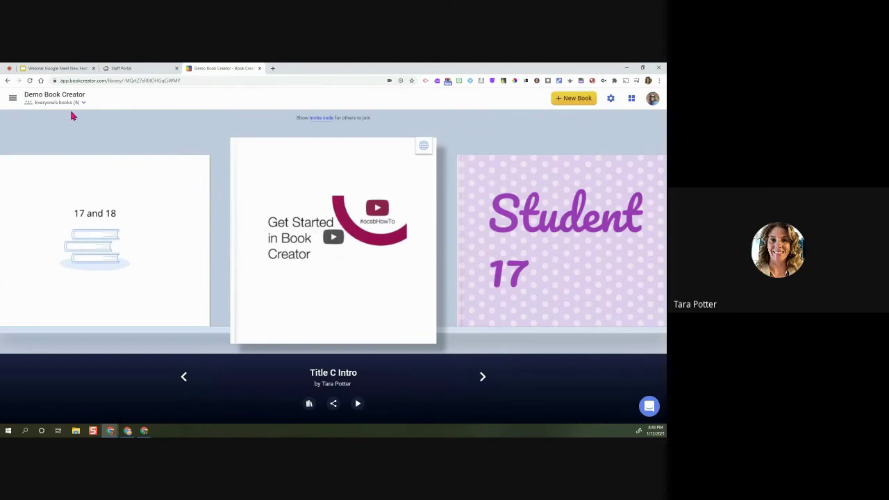
{"action": "key", "text": "ctrl+1"}
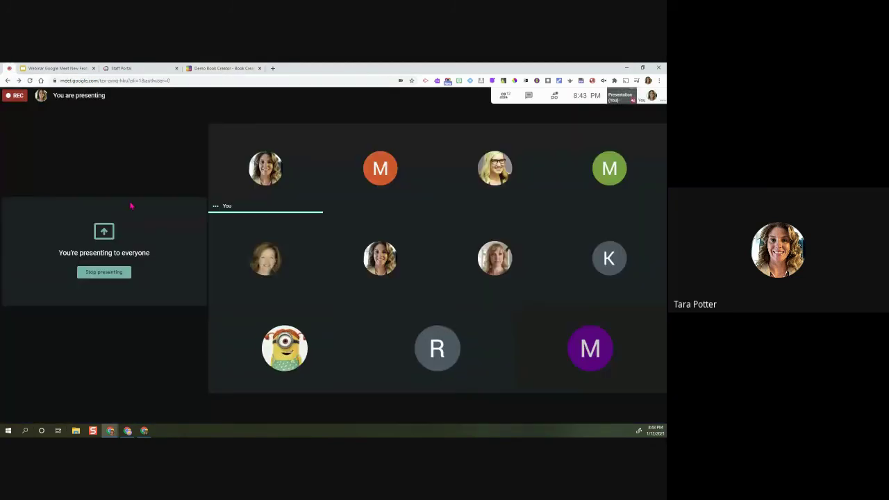
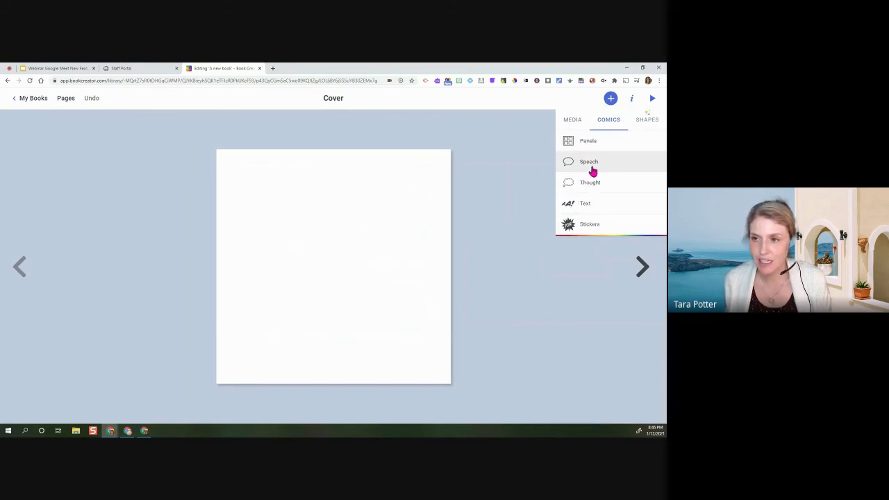
Lay out the cover as two stacked comic panels and bring up the media import window.
{"action": "left_click", "coordinate": [582, 144]}
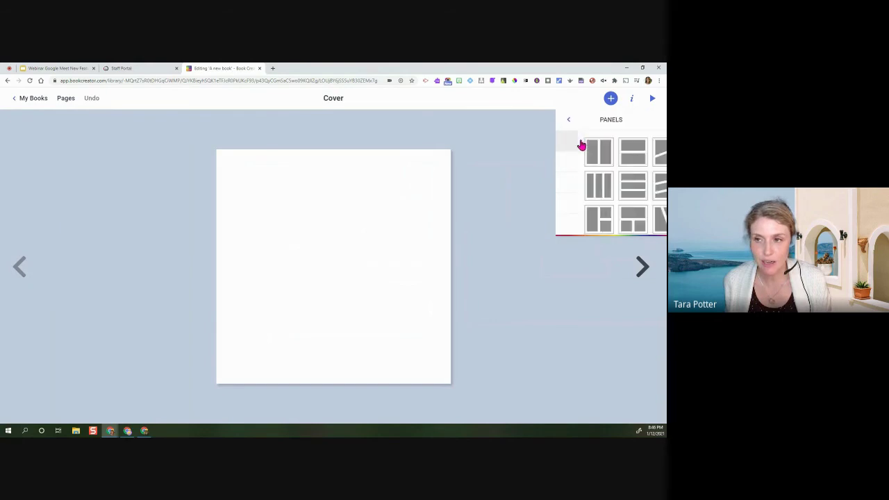
{"action": "left_click", "coordinate": [614, 161]}
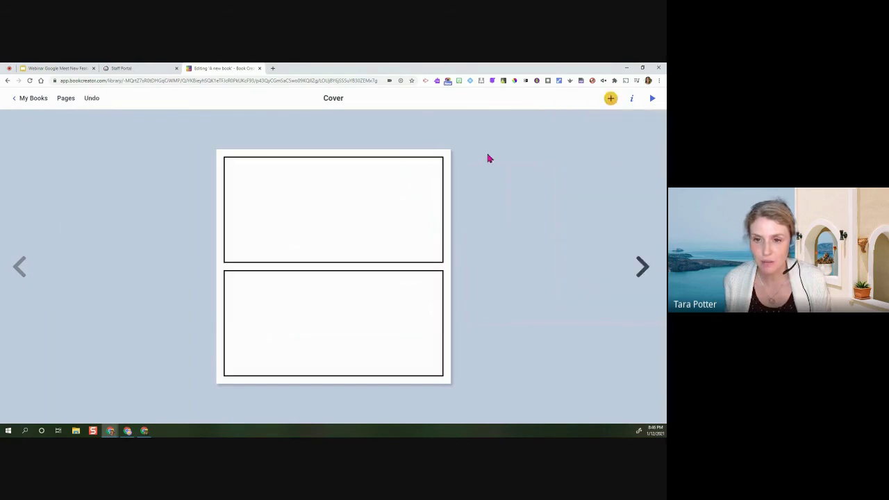
{"action": "left_click", "coordinate": [609, 101]}
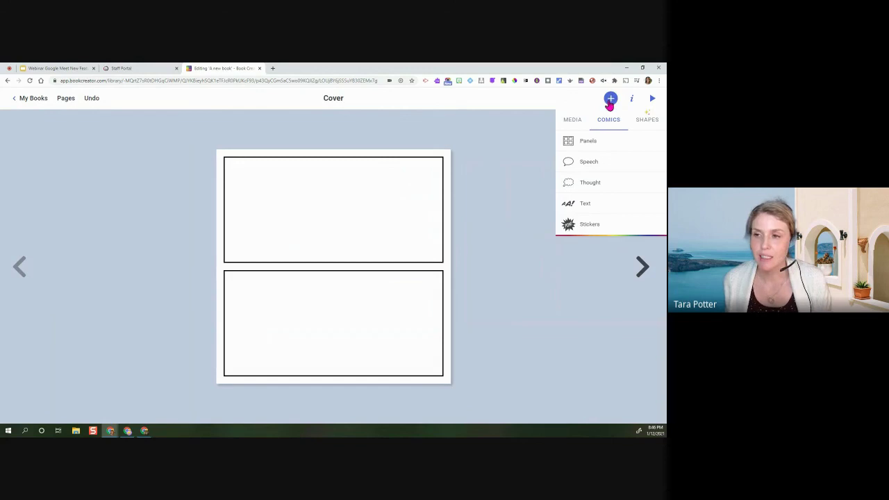
{"action": "left_click", "coordinate": [570, 122]}
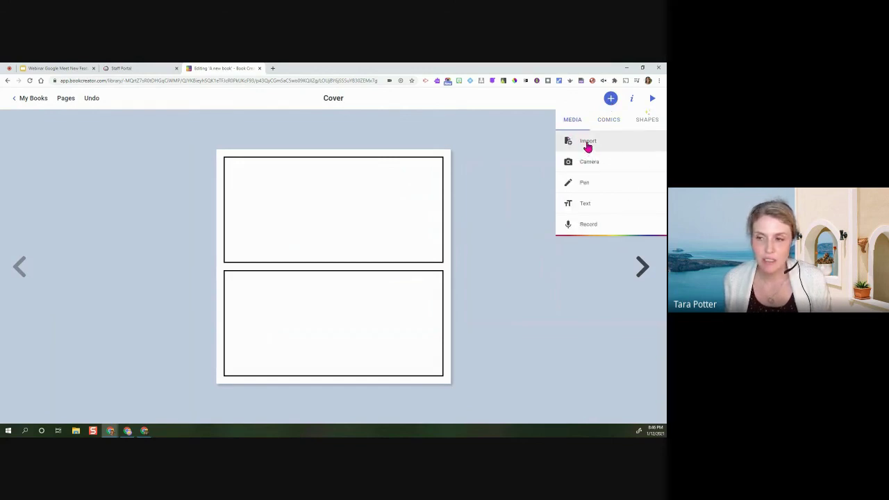
{"action": "left_click", "coordinate": [588, 145]}
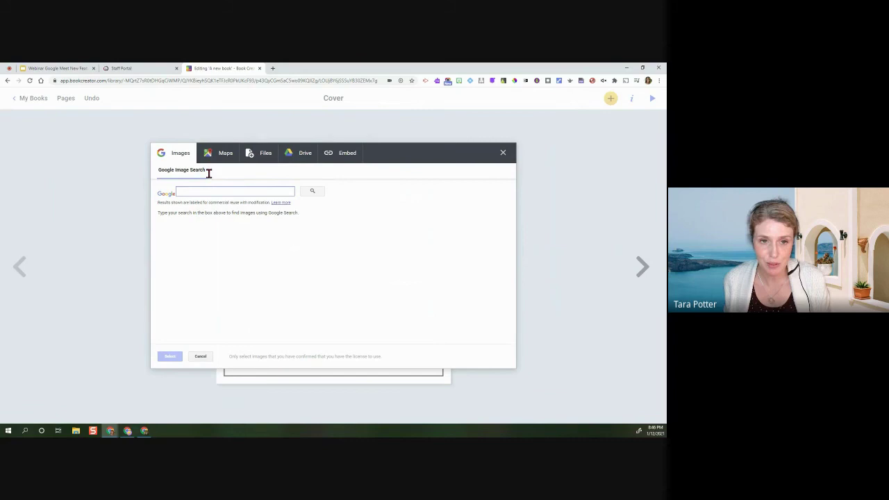
After glancing at the map option, import the 'student bc' image from Downloads.
{"action": "left_click", "coordinate": [224, 159]}
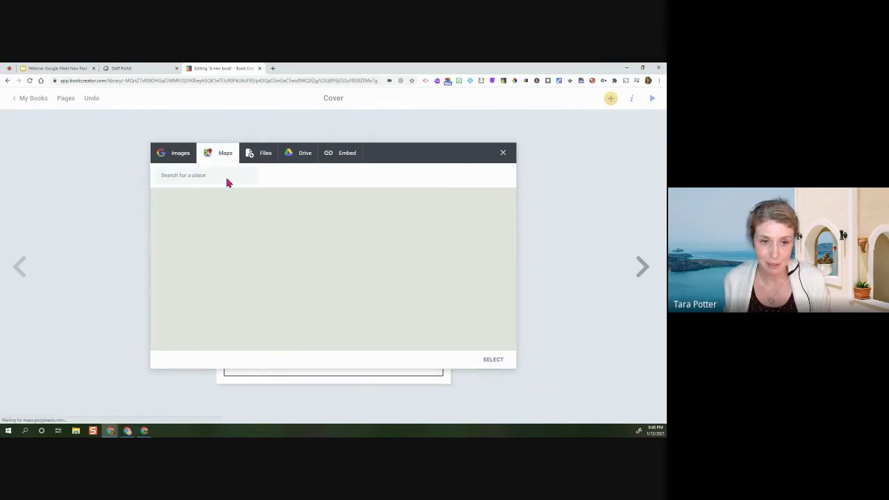
{"action": "left_click", "coordinate": [226, 176]}
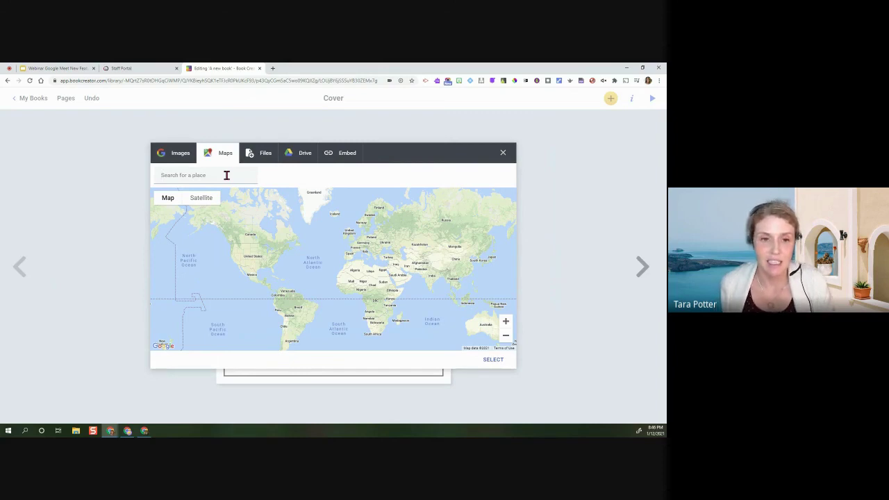
{"action": "left_click", "coordinate": [264, 155]}
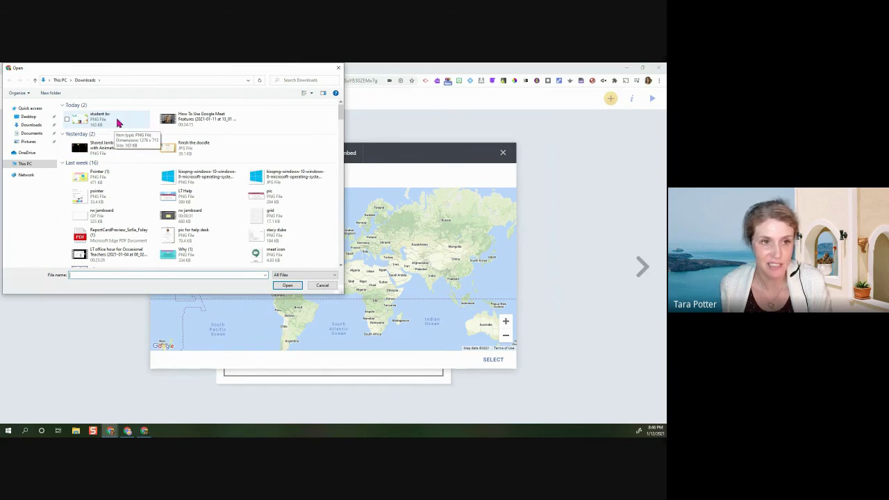
{"action": "left_click", "coordinate": [118, 122]}
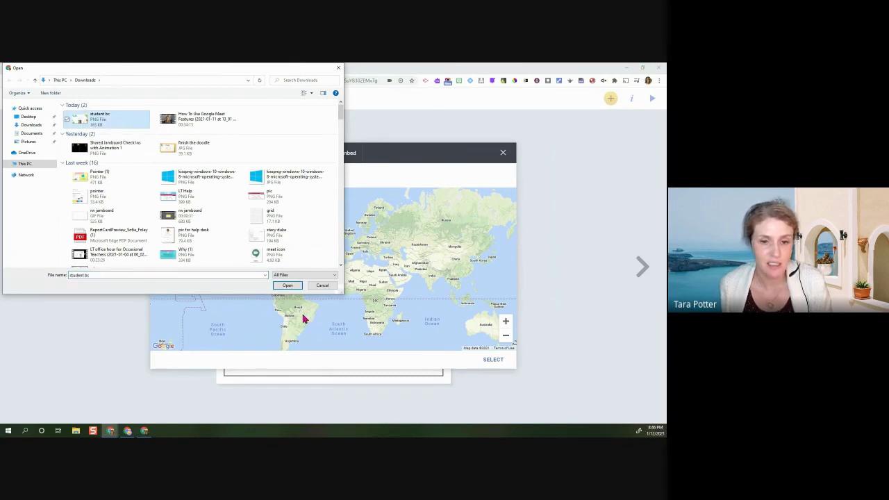
{"action": "left_click", "coordinate": [288, 286]}
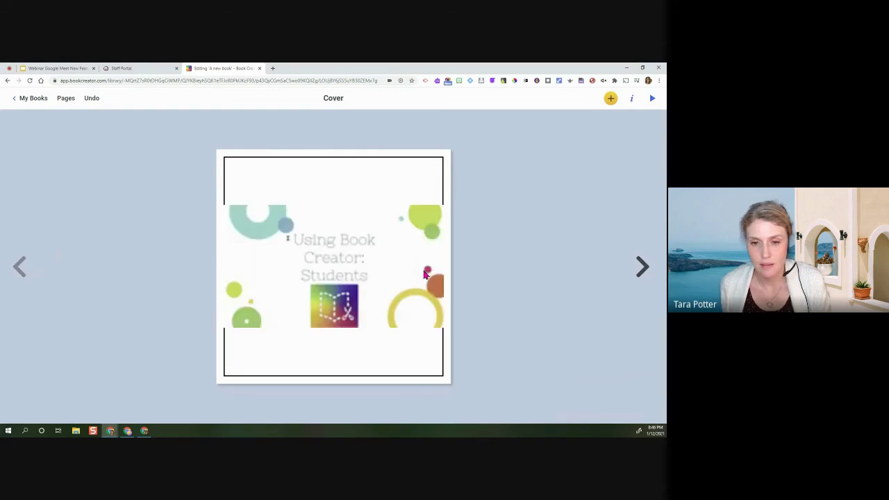
Shrink the student bc image and place it inside the top comic panel.
{"action": "left_click", "coordinate": [436, 316]}
{"action": "left_click_drag", "start_coordinate": [443, 327], "coordinate": [361, 251]}
{"action": "left_click_drag", "start_coordinate": [280, 231], "coordinate": [333, 187]}
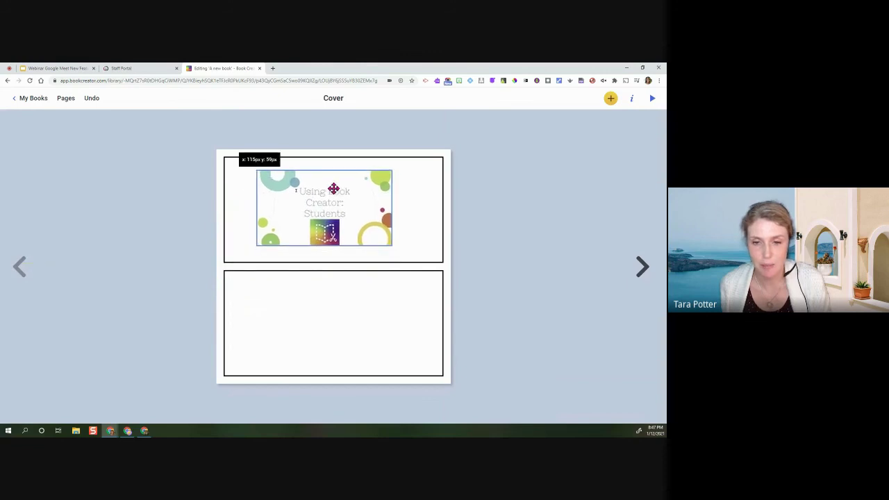
{"action": "left_click", "coordinate": [536, 202]}
Reopen media import, browse the Drive tab, switch to Embed, and open a new Chrome tab.
{"action": "left_click", "coordinate": [610, 99]}
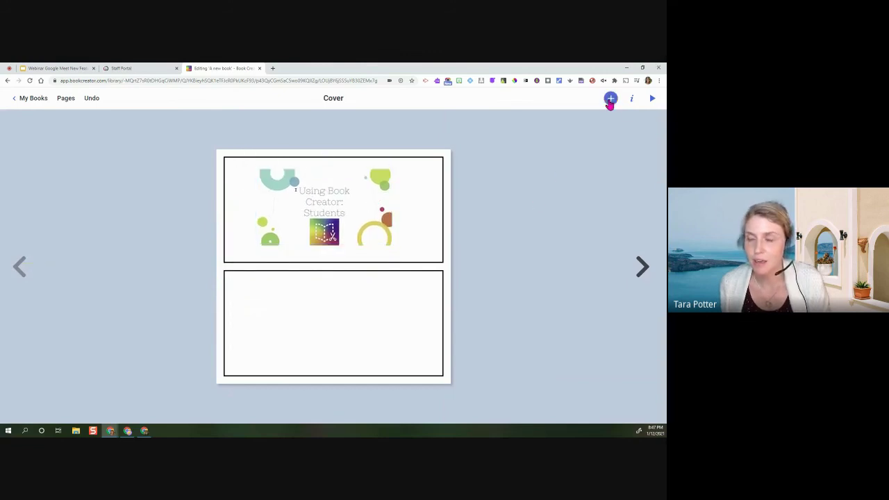
{"action": "left_click", "coordinate": [567, 121]}
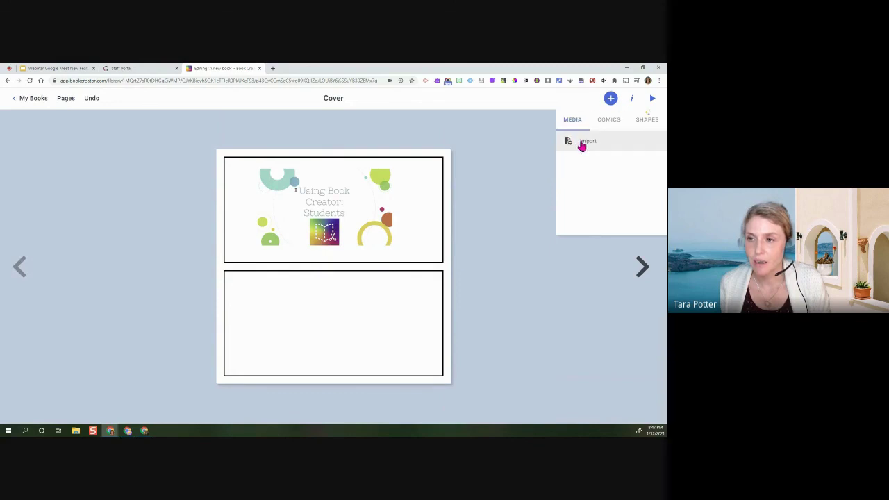
{"action": "left_click", "coordinate": [582, 143]}
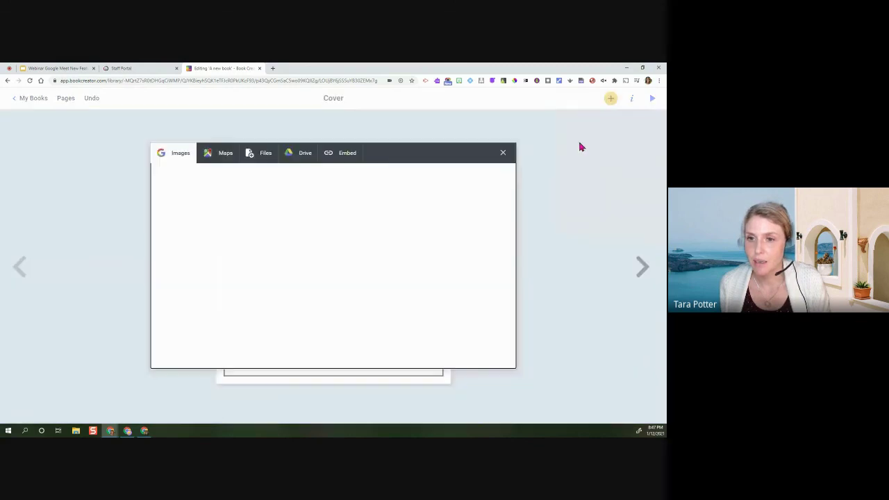
{"action": "left_click", "coordinate": [294, 160]}
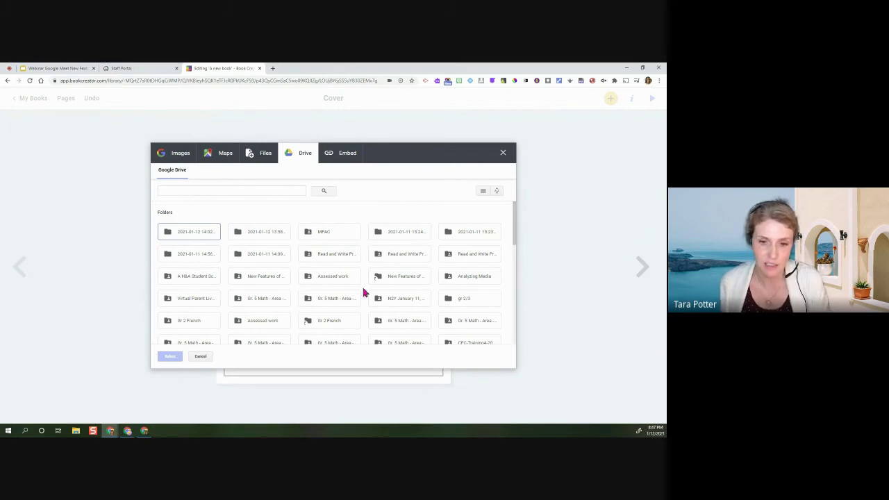
{"action": "scroll", "coordinate": [279, 258], "scroll_direction": "down", "scroll_amount": 1}
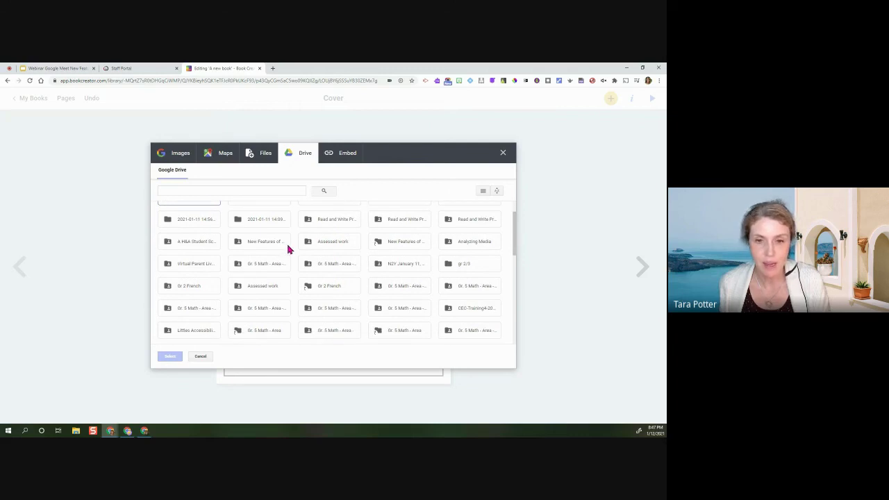
{"action": "scroll", "coordinate": [287, 250], "scroll_direction": "up", "scroll_amount": 1}
{"action": "left_click", "coordinate": [347, 152]}
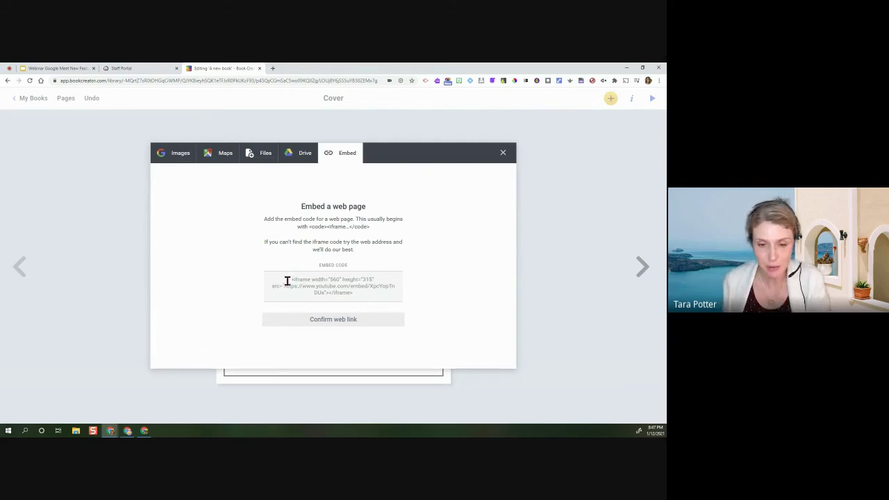
{"action": "left_click", "coordinate": [273, 69]}
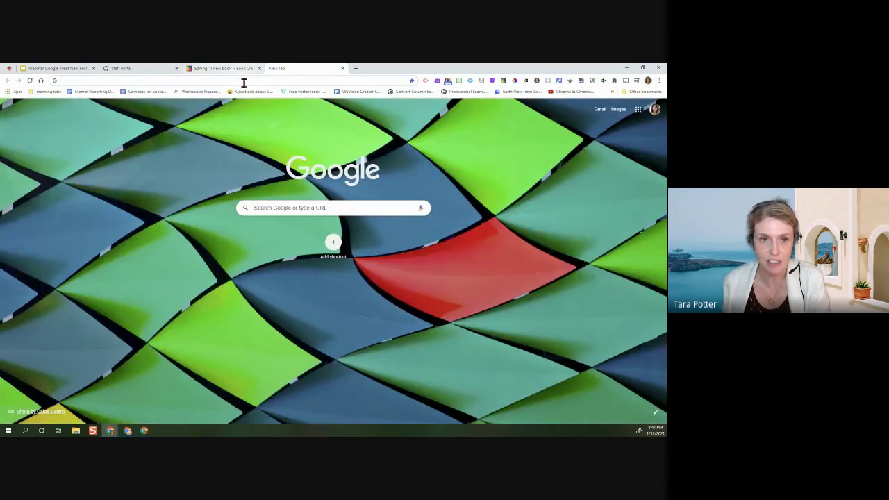
Copy the embed code of OCSB How To's 'Use Best Practice in a Google Meet' YouTube video.
{"action": "left_click", "coordinate": [243, 81]}
{"action": "type", "text": "youtube.com/channel/UCfVQ05-g0H-IPNtStyHuaEA"}
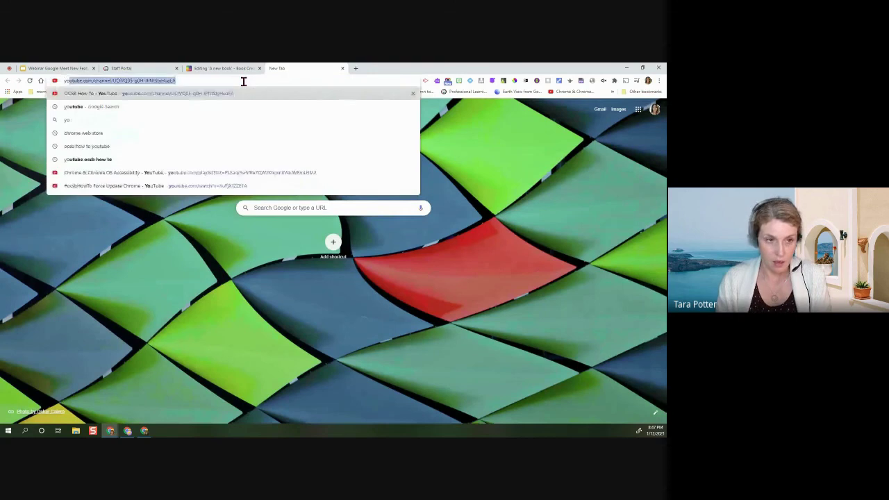
{"action": "left_click", "coordinate": [182, 95]}
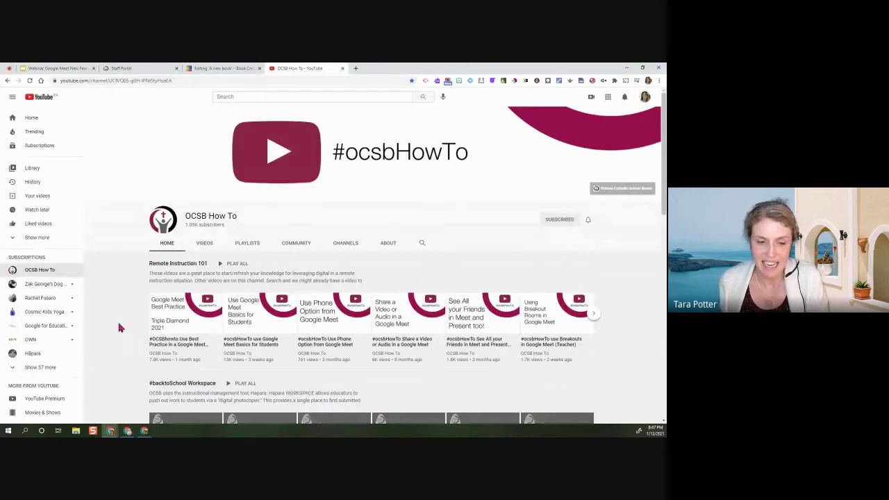
{"action": "left_click", "coordinate": [197, 309]}
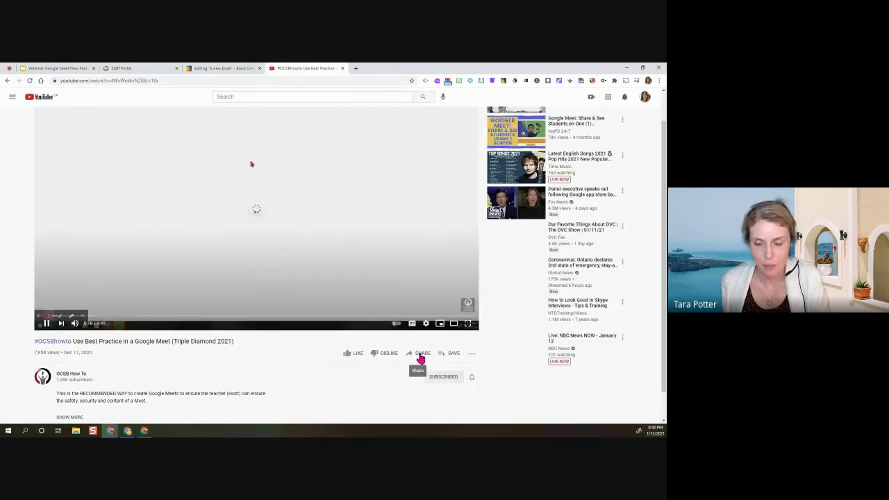
{"action": "left_click", "coordinate": [251, 164]}
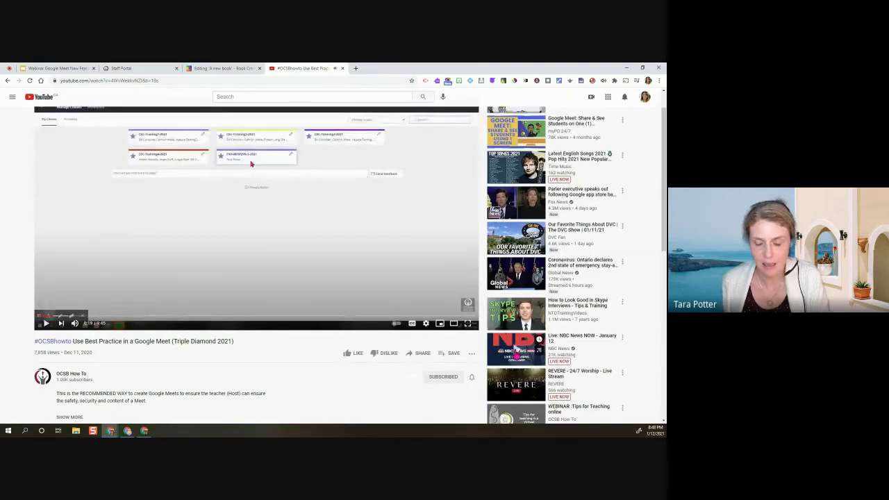
{"action": "left_click", "coordinate": [423, 357]}
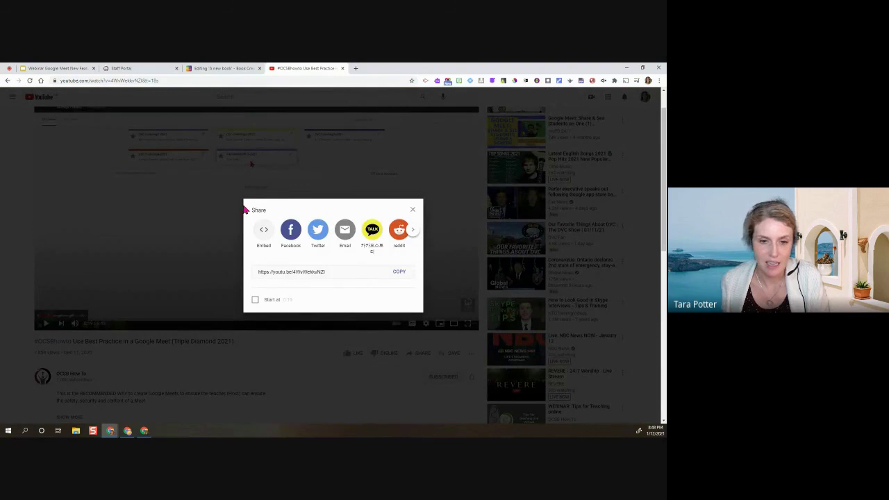
{"action": "left_click", "coordinate": [264, 230]}
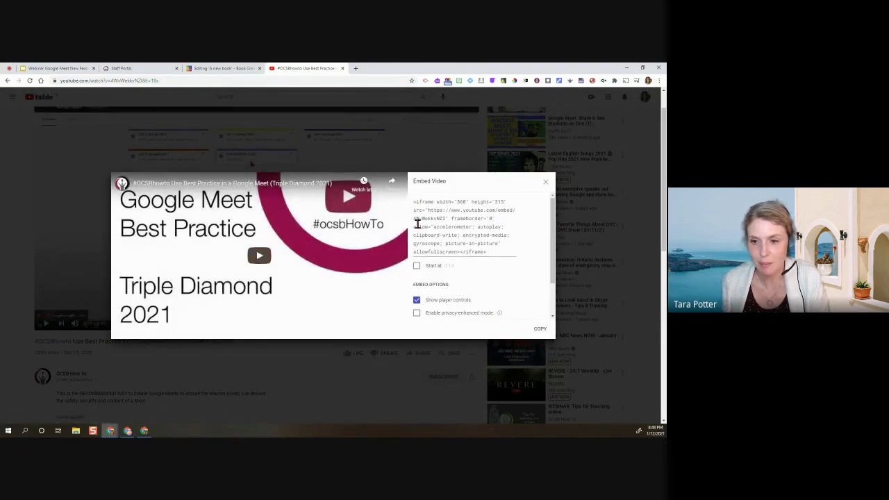
{"action": "left_click", "coordinate": [540, 330]}
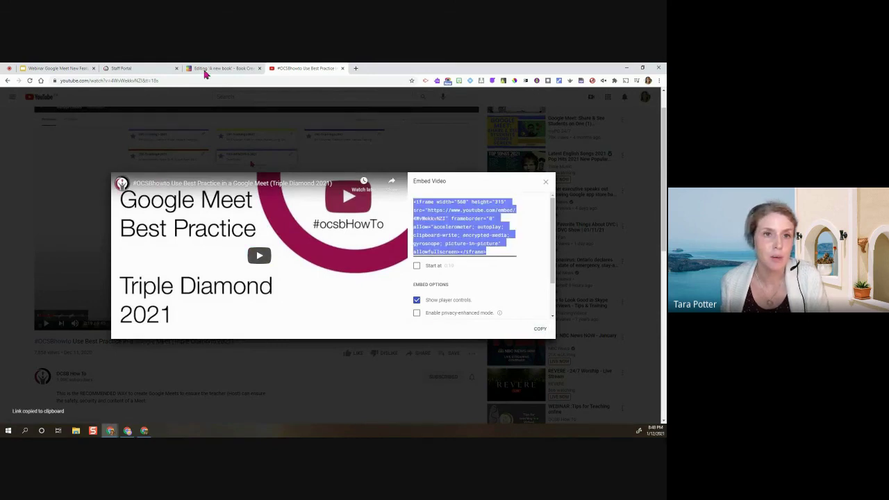
{"action": "left_click", "coordinate": [233, 68]}
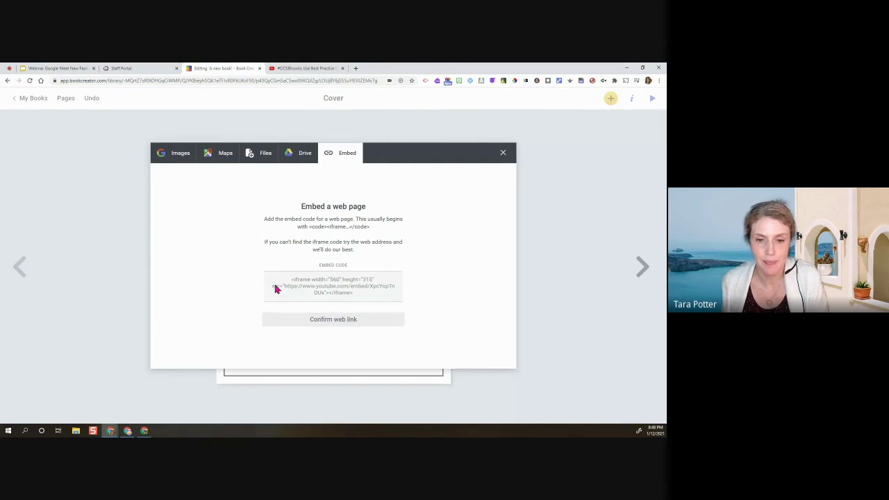
Paste the YouTube iframe code into Embed code, confirm the link and add it to the book.
{"action": "left_click", "coordinate": [299, 279]}
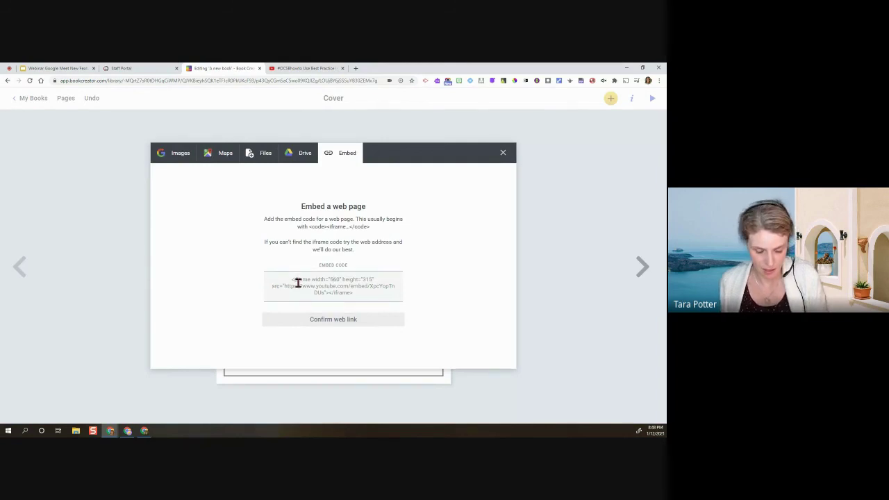
{"action": "key", "text": "ctrl+v"}
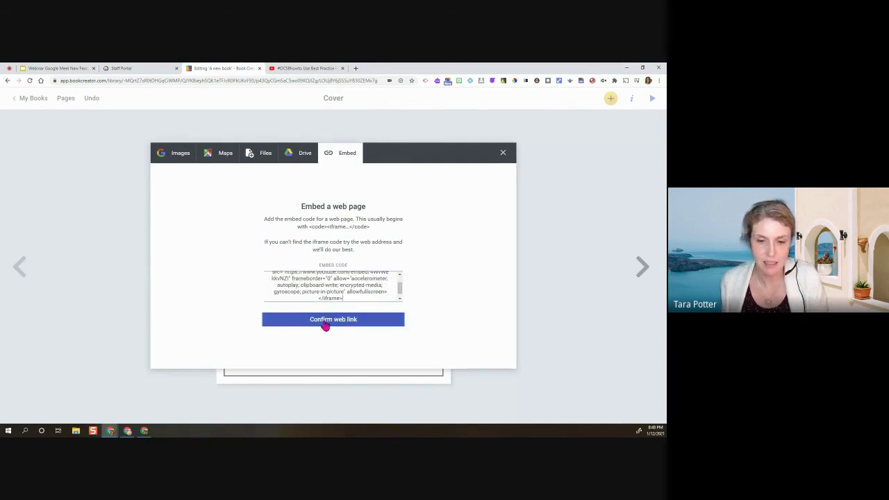
{"action": "left_click", "coordinate": [325, 324]}
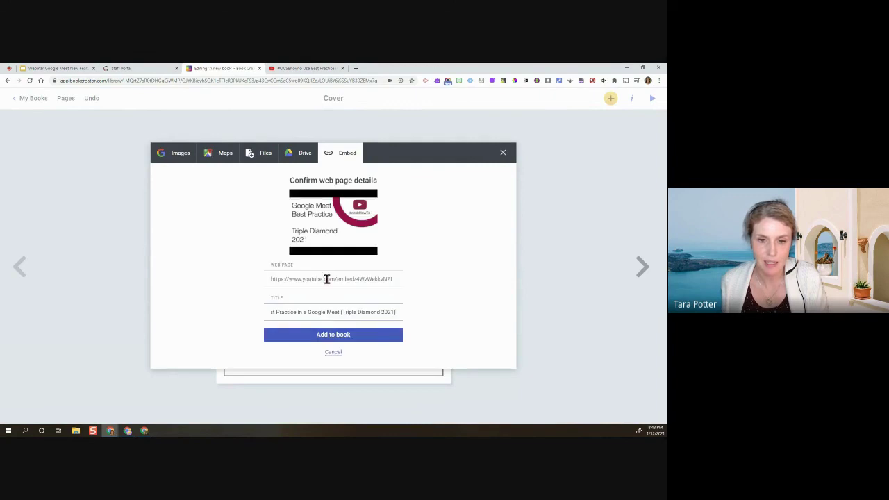
{"action": "left_click", "coordinate": [338, 336]}
Move and enlarge the embedded video to fill the lower comic panel.
{"action": "left_click_drag", "start_coordinate": [349, 277], "coordinate": [409, 373]}
{"action": "left_click", "coordinate": [534, 314]}
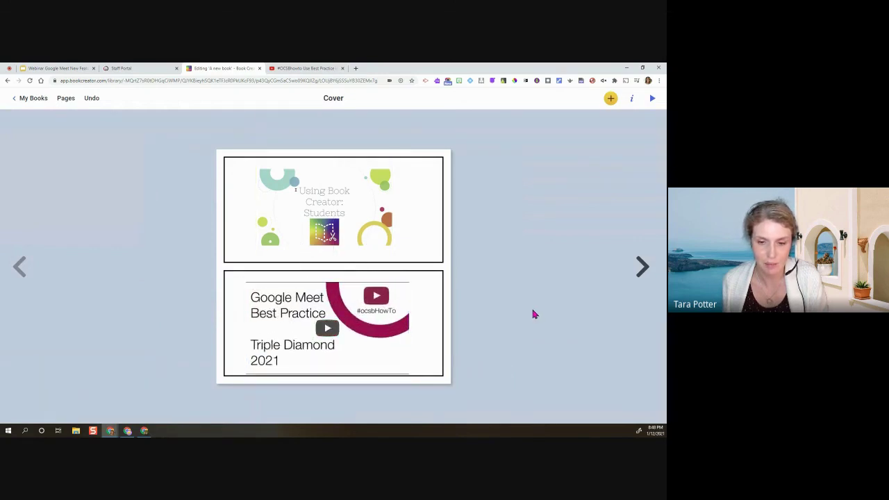
{"action": "left_click", "coordinate": [9, 68]}
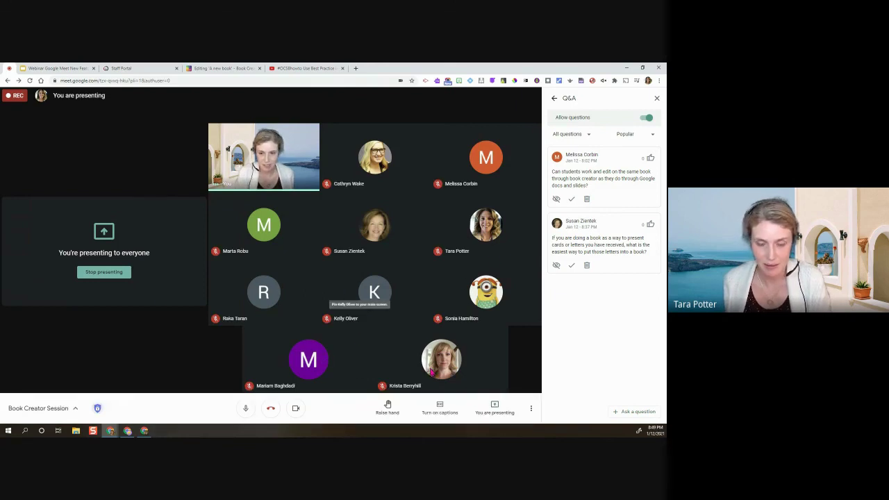
{"action": "mouse_move", "coordinate": [451, 372]}
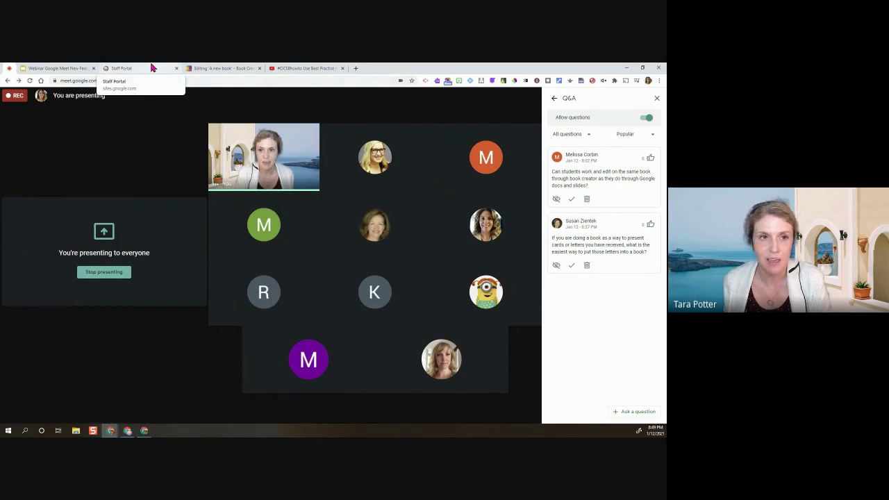
Go to the OCSB Staff Portal tab and launch Book Creator from its app links.
{"action": "left_click", "coordinate": [150, 69]}
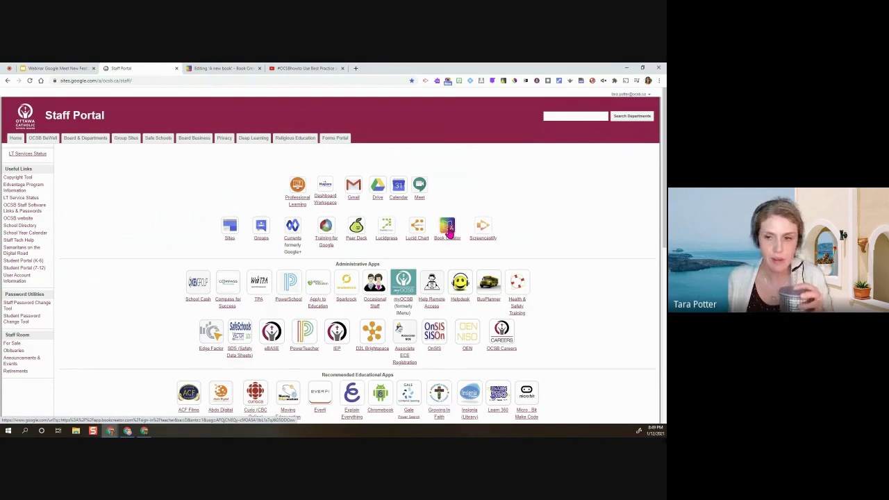
{"action": "left_click", "coordinate": [448, 231]}
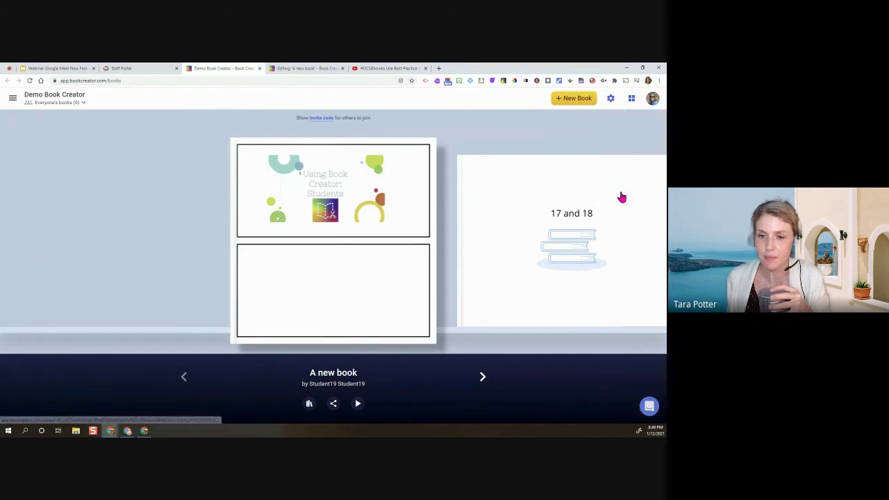
Sign in to Book Creator as a teacher with the Google account.
{"action": "left_click", "coordinate": [621, 197]}
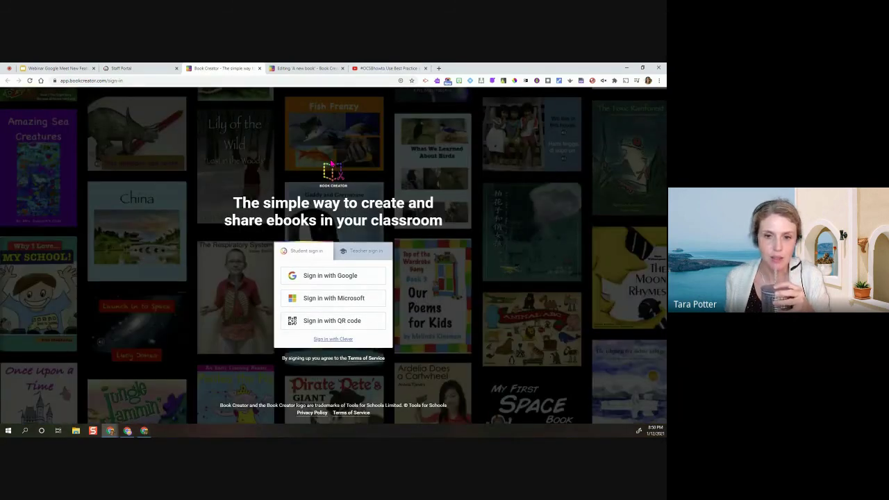
{"action": "left_click", "coordinate": [361, 255]}
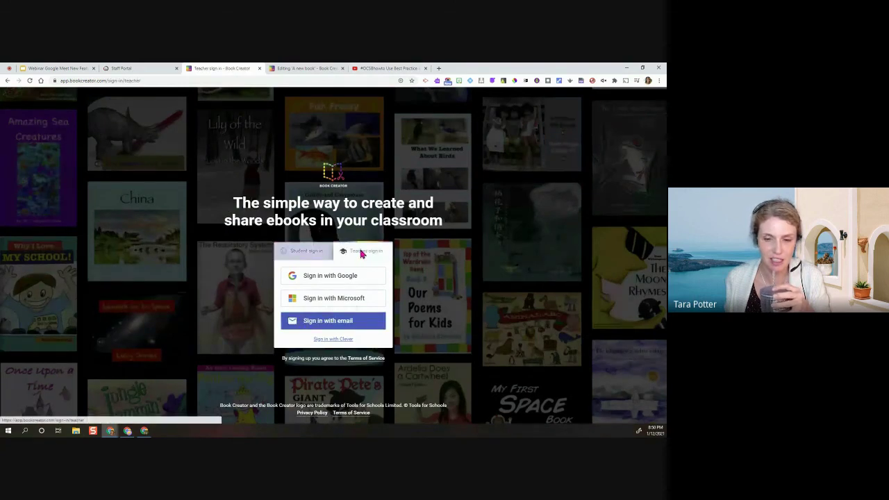
{"action": "left_click", "coordinate": [318, 280]}
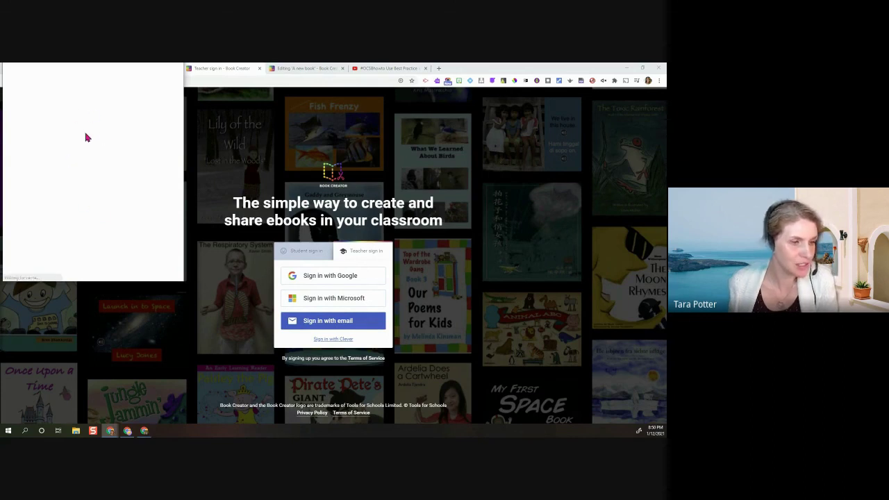
{"action": "left_click", "coordinate": [55, 116]}
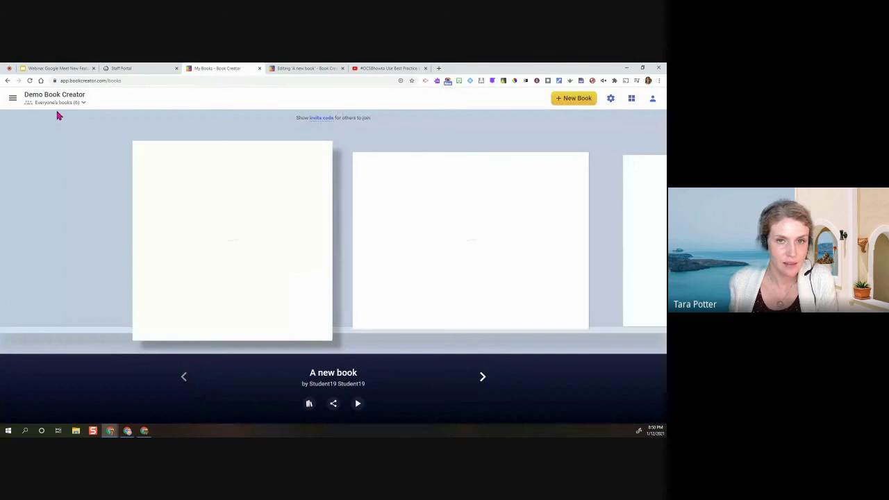
Open the Teacher Dashboard's libraries list and start a new library.
{"action": "left_click", "coordinate": [12, 100]}
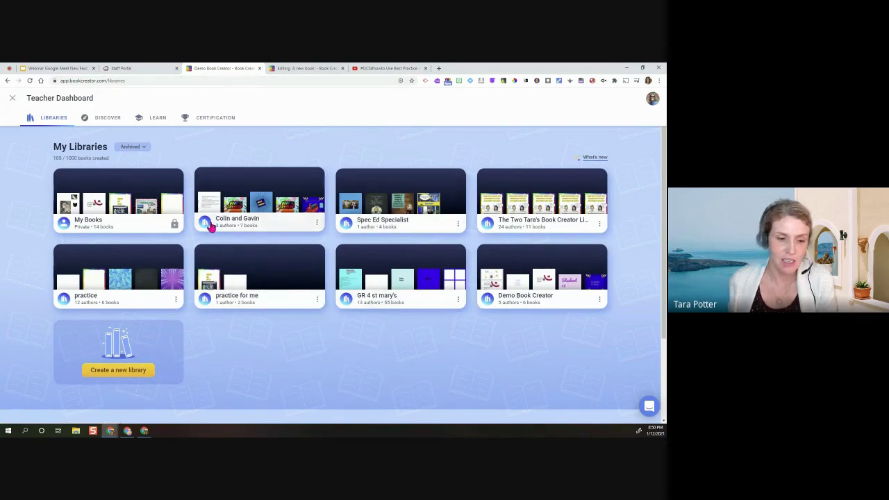
{"action": "scroll", "coordinate": [202, 229], "scroll_direction": "down", "scroll_amount": 1}
{"action": "scroll", "coordinate": [187, 250], "scroll_direction": "down", "scroll_amount": 1}
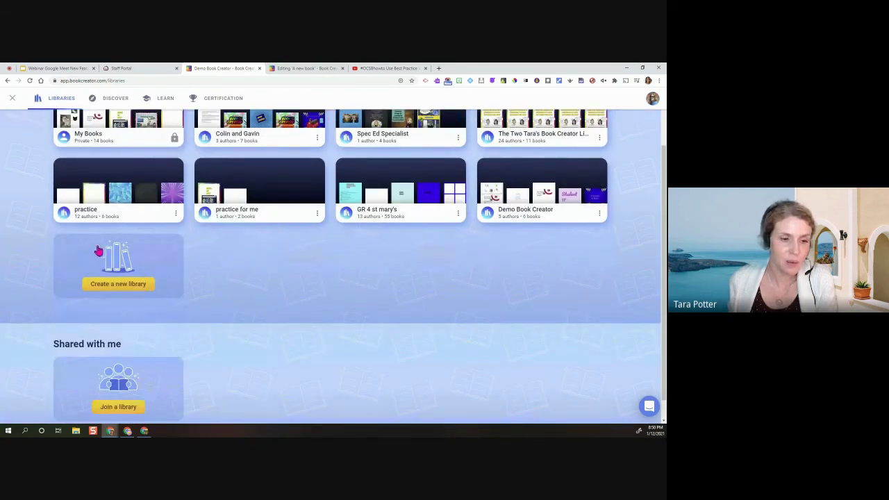
{"action": "left_click", "coordinate": [131, 291]}
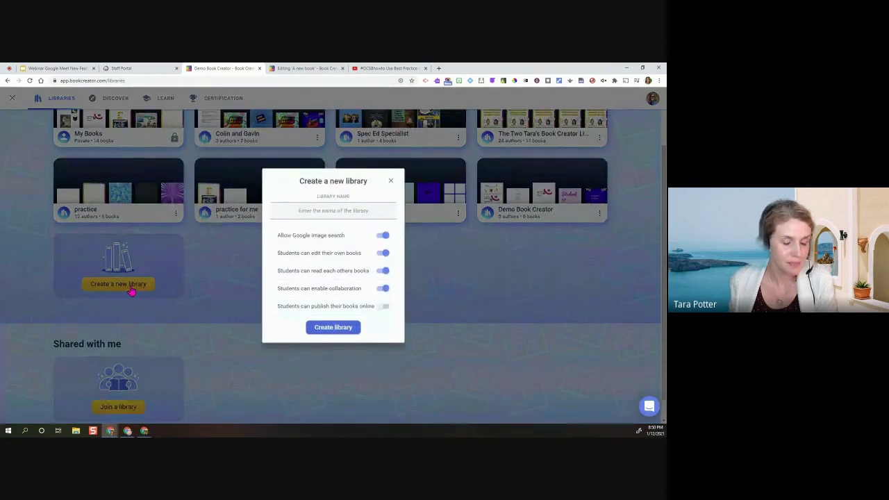
Name the library 'Gr4 Mrs Potter Math Journals' and turn off students reading each other's books.
{"action": "left_click", "coordinate": [346, 213]}
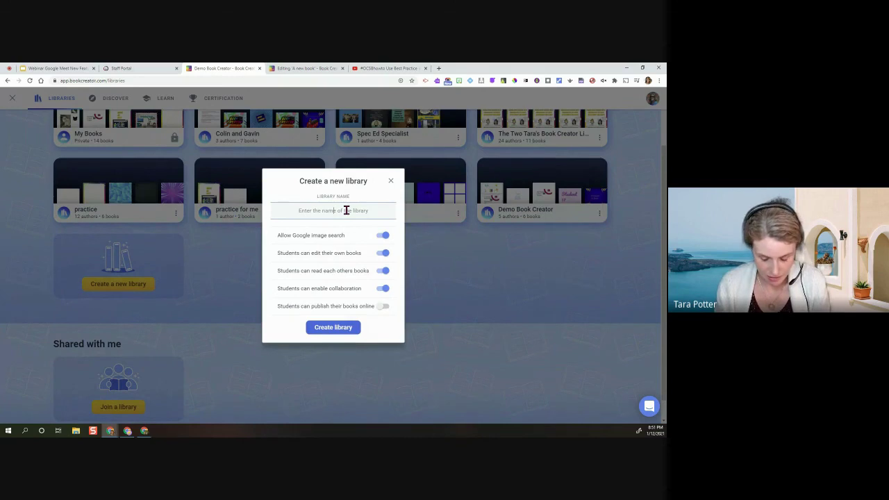
{"action": "type", "text": "Gr4"}
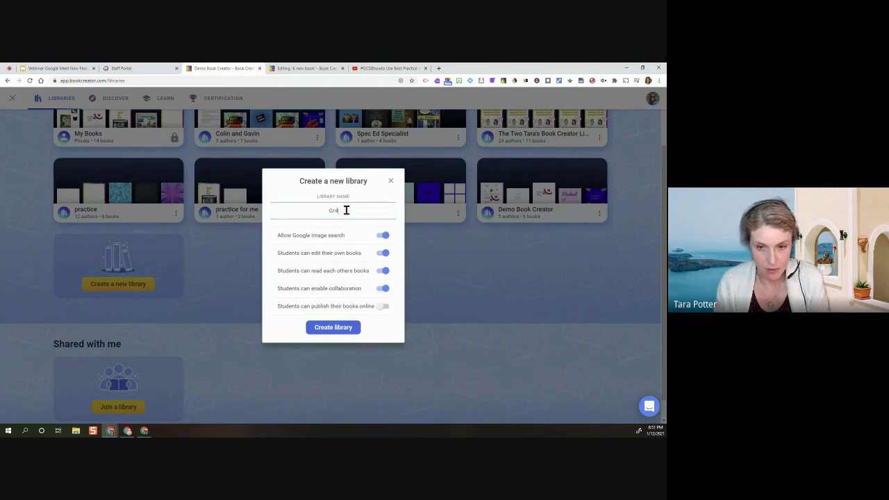
{"action": "type", "text": " Mrs P"}
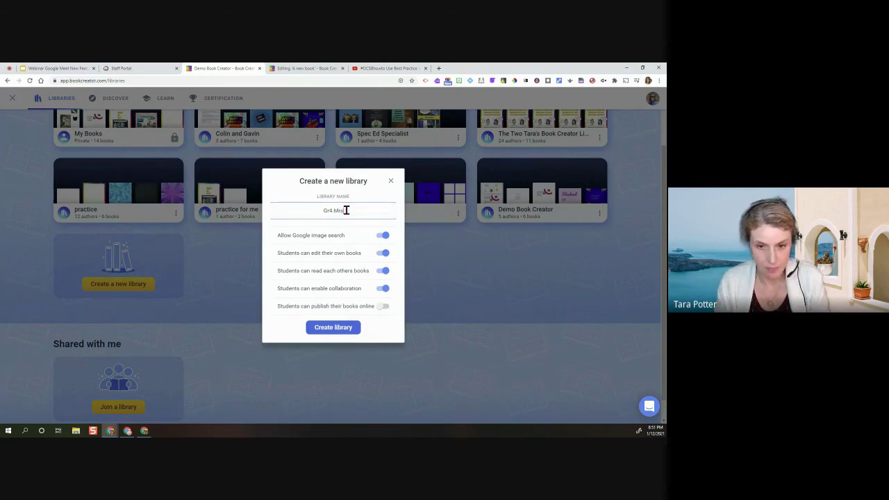
{"action": "type", "text": "otter"}
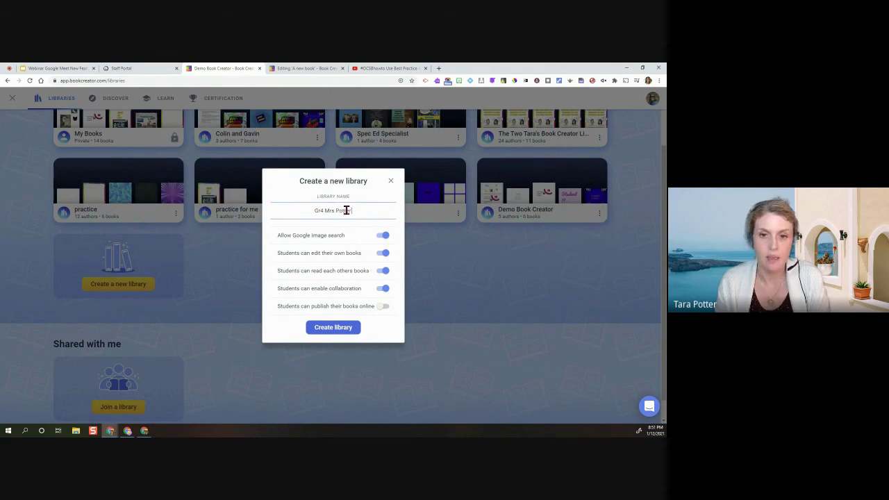
{"action": "type", "text": " Math Journals"}
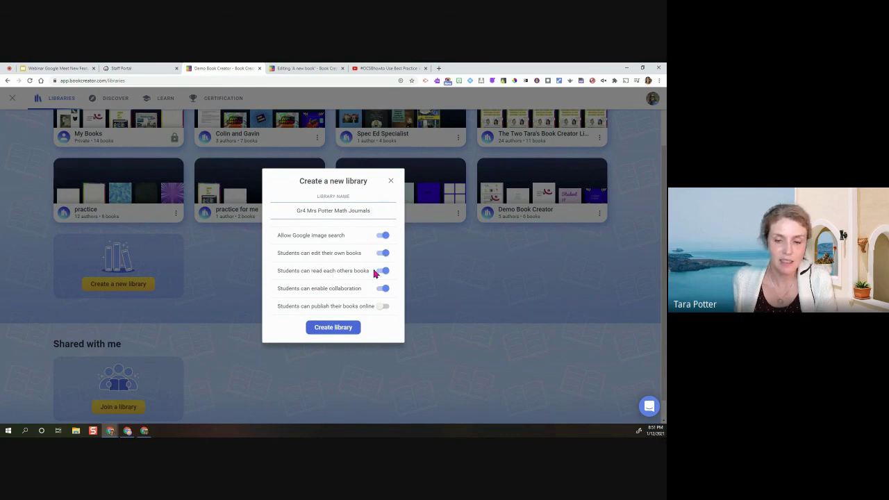
{"action": "left_click", "coordinate": [383, 273]}
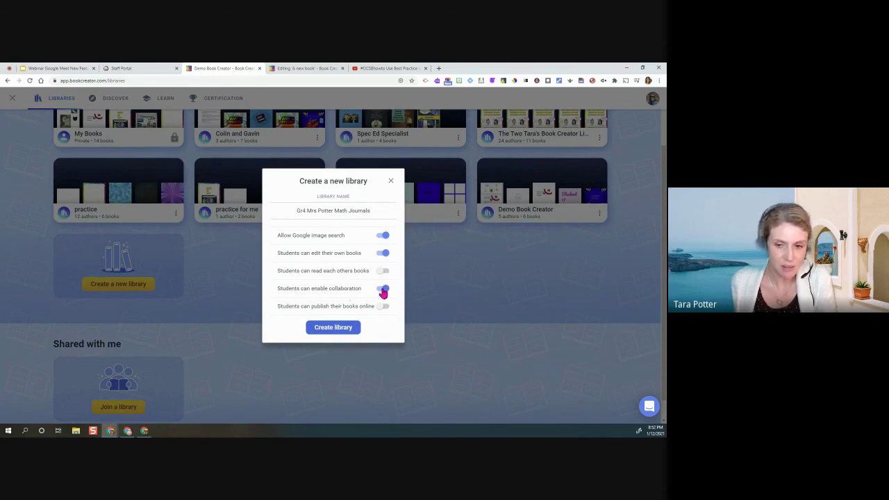
Switch off 'Students can enable collaboration' and create the Gr4 Mrs Potter Math Journals library.
{"action": "left_click", "coordinate": [379, 292]}
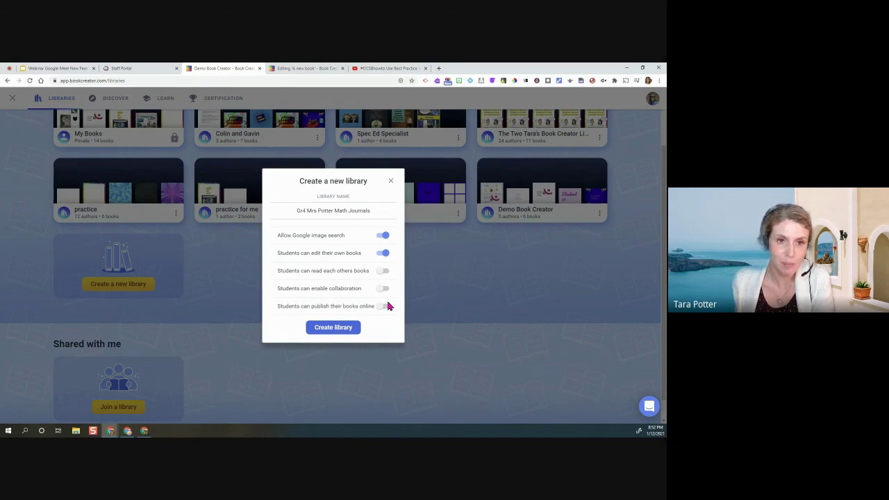
{"action": "left_click", "coordinate": [348, 332]}
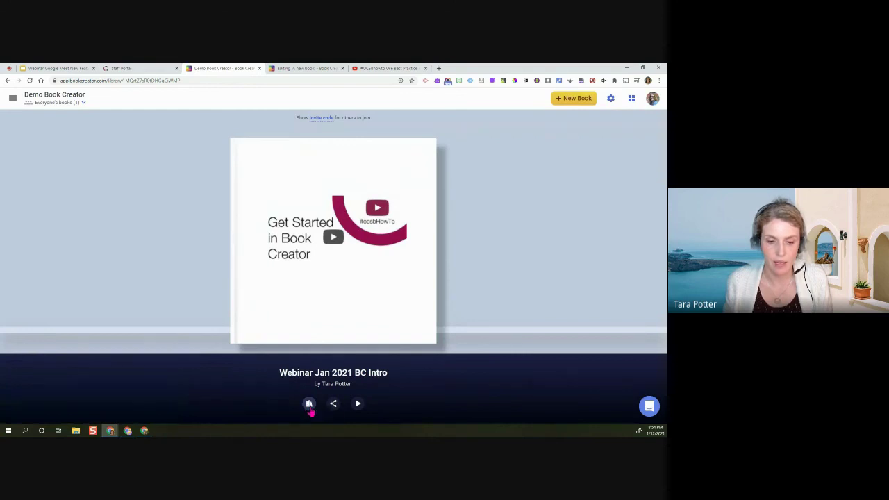
Try Copy book from the book options, cancel the library choice, and return to Libraries.
{"action": "left_click", "coordinate": [309, 405]}
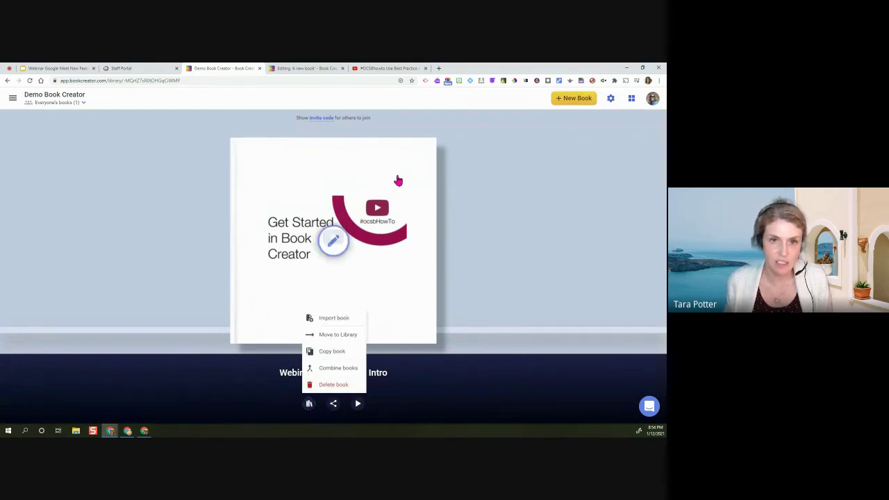
{"action": "left_click", "coordinate": [227, 316]}
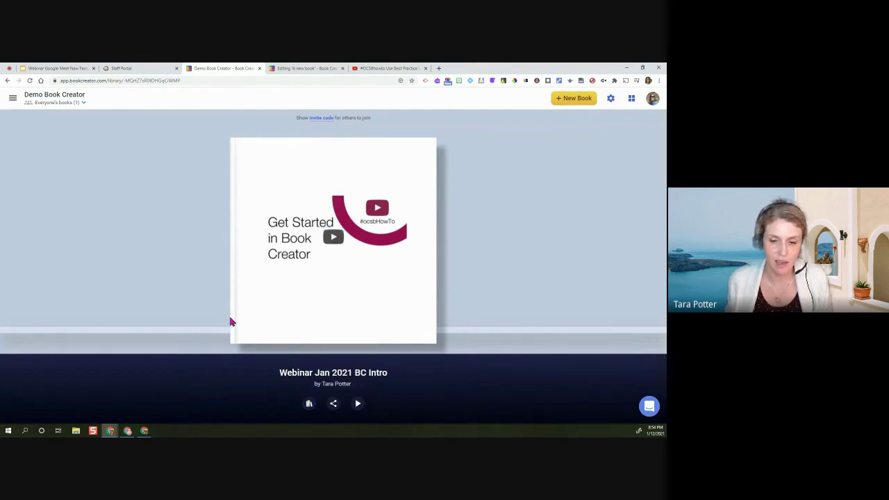
{"action": "left_click", "coordinate": [309, 408]}
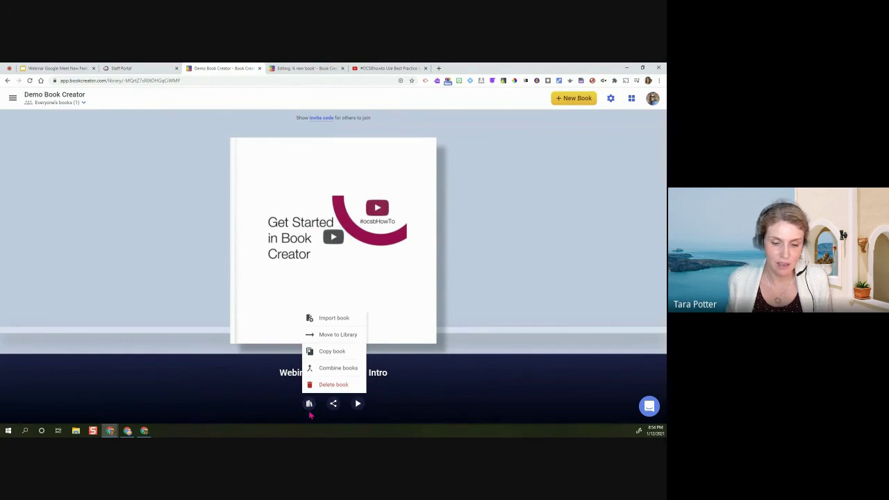
{"action": "left_click", "coordinate": [335, 353]}
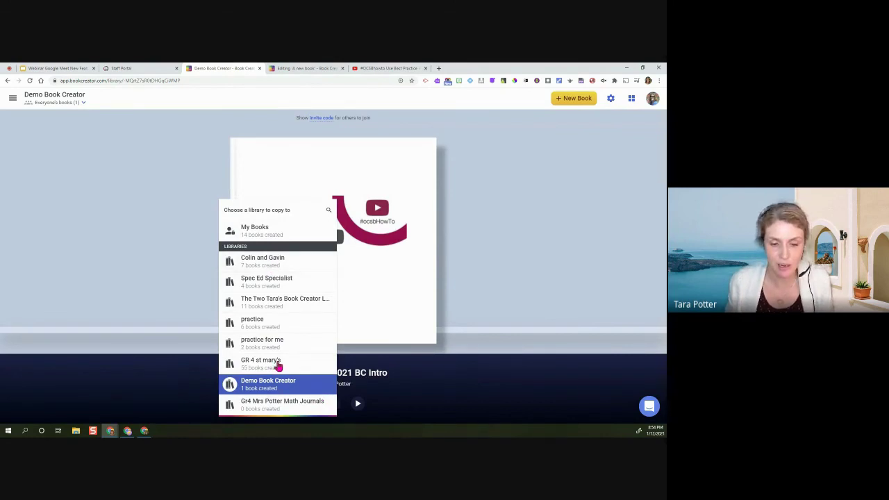
{"action": "left_click", "coordinate": [196, 338]}
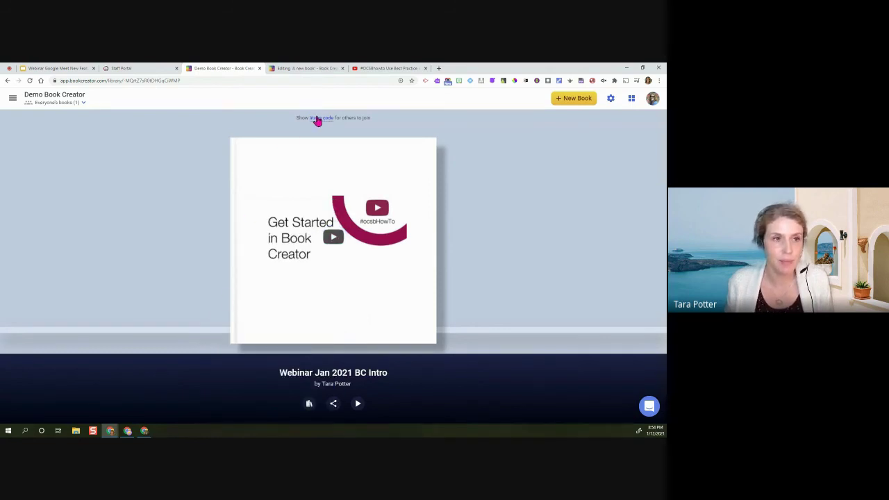
{"action": "left_click", "coordinate": [11, 99]}
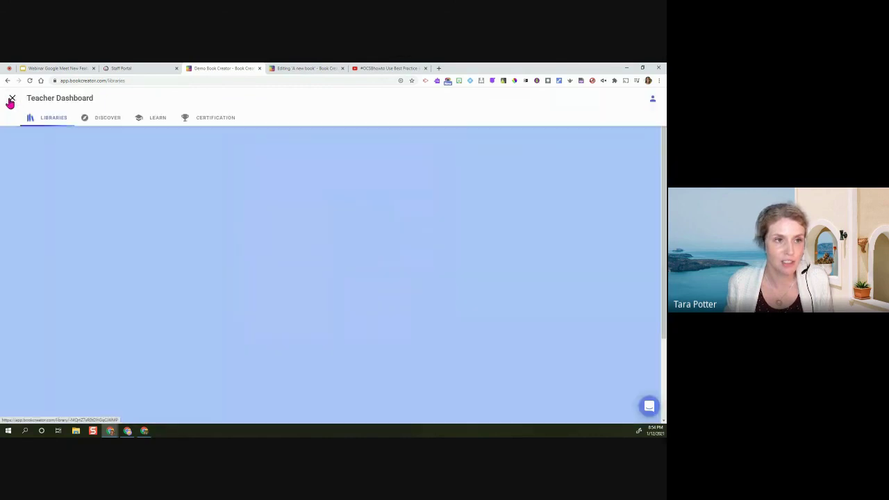
In the Demo Book Creator library, check the invite code, then choose Copy book for Webinar Jan 2021 BC Intro.
{"action": "scroll", "coordinate": [250, 340], "scroll_direction": "down", "scroll_amount": 2}
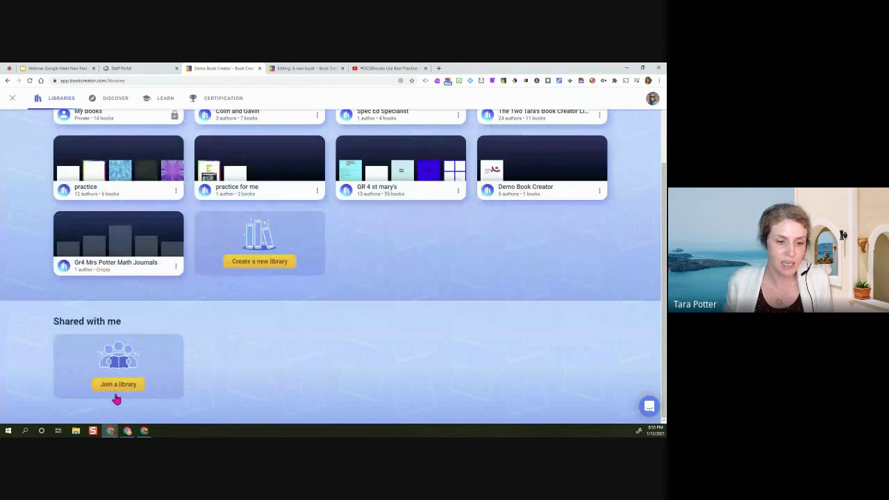
{"action": "left_click", "coordinate": [542, 168]}
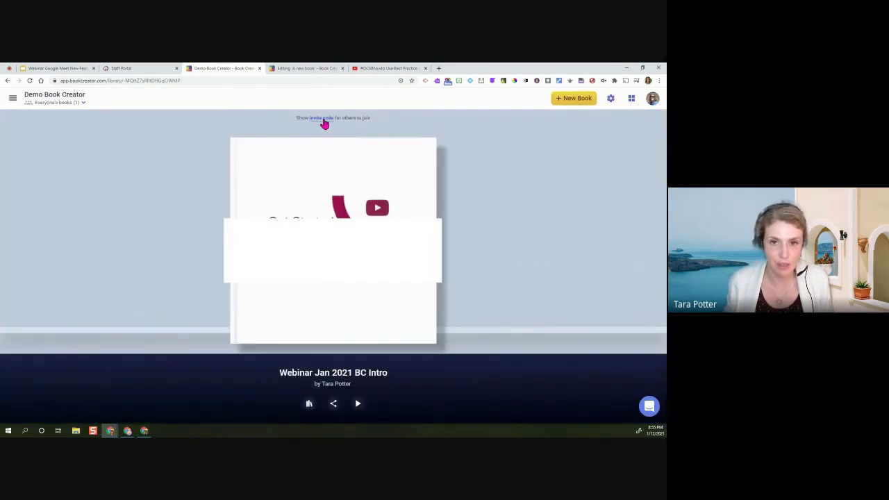
{"action": "left_click", "coordinate": [323, 122]}
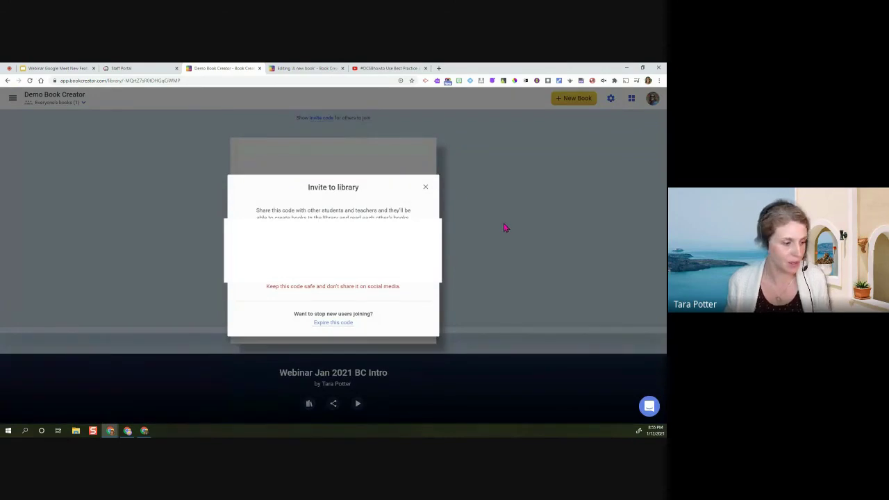
{"action": "left_click", "coordinate": [504, 228]}
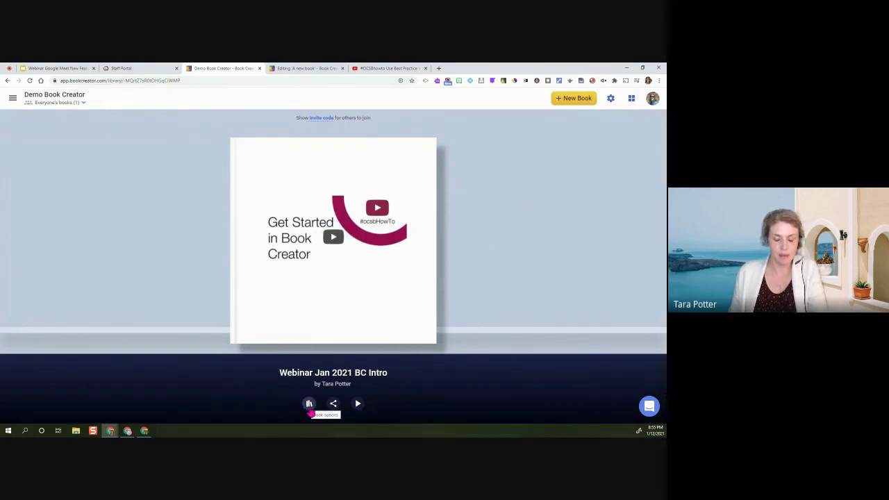
{"action": "left_click", "coordinate": [309, 408]}
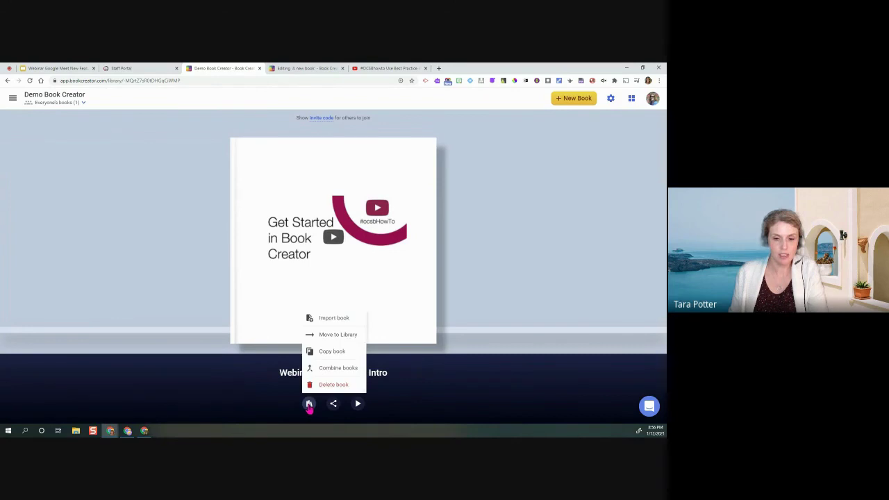
{"action": "left_click", "coordinate": [352, 356]}
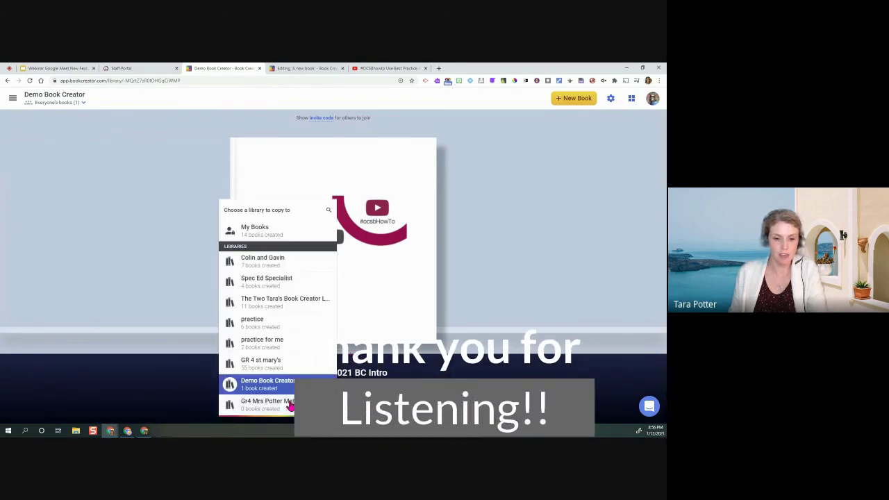